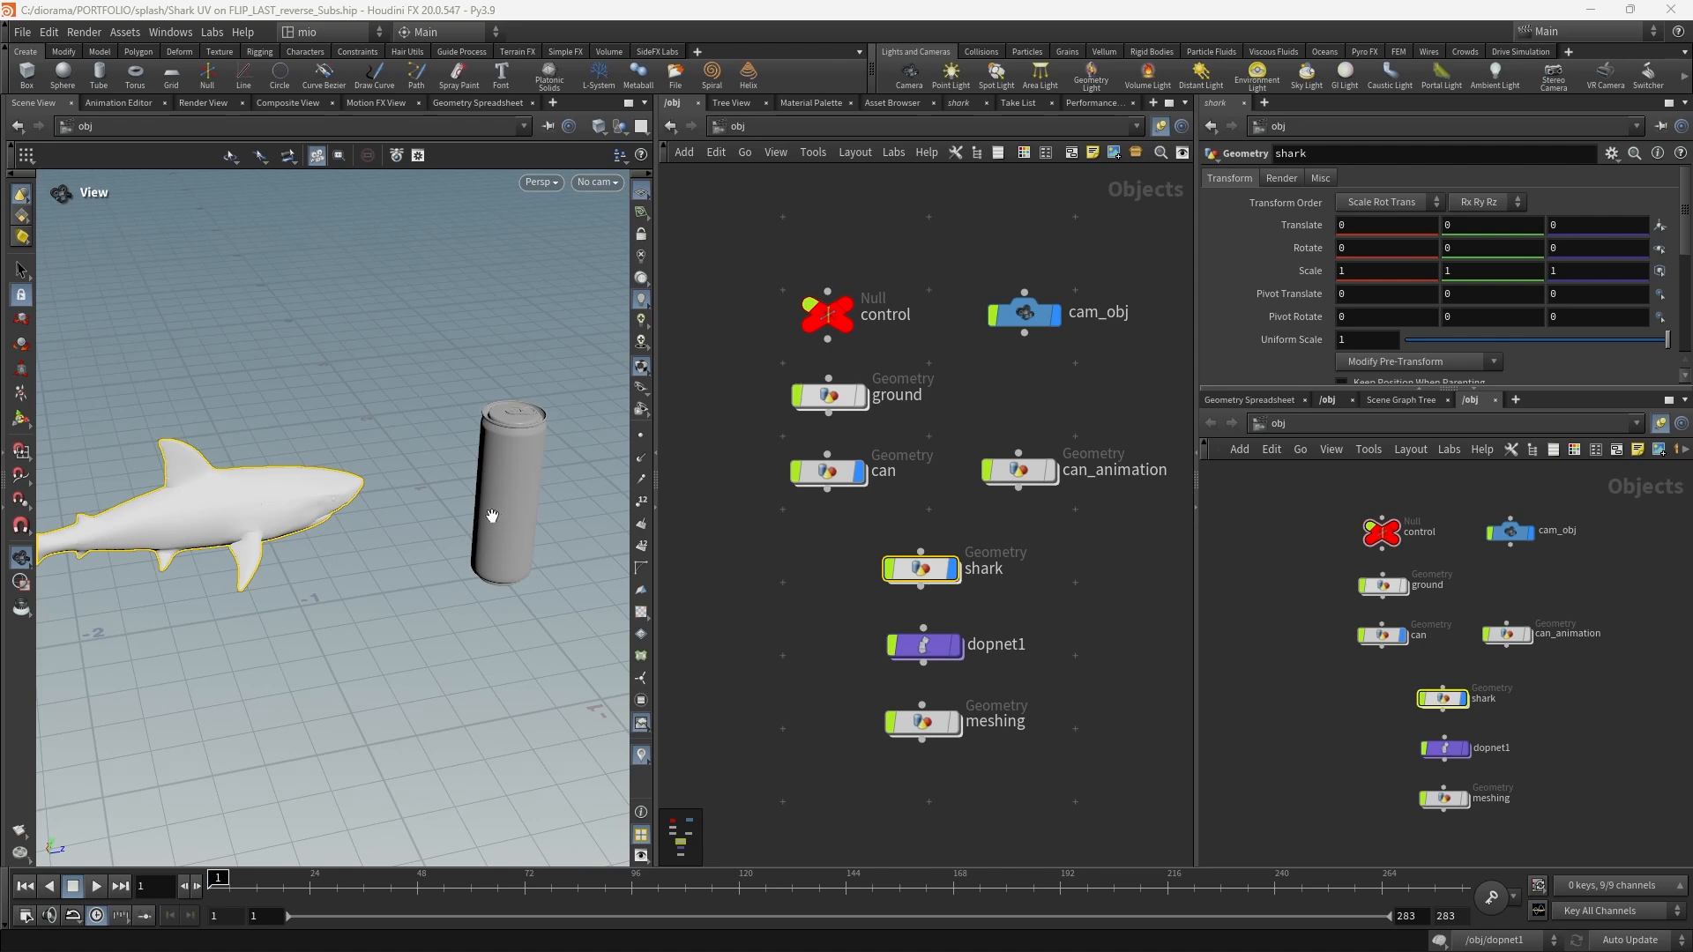
Hide the can object in the scene and enter the shark geometry network.
{"action": "left_click_drag", "start_coordinate": [405, 506], "coordinate": [378, 495]}
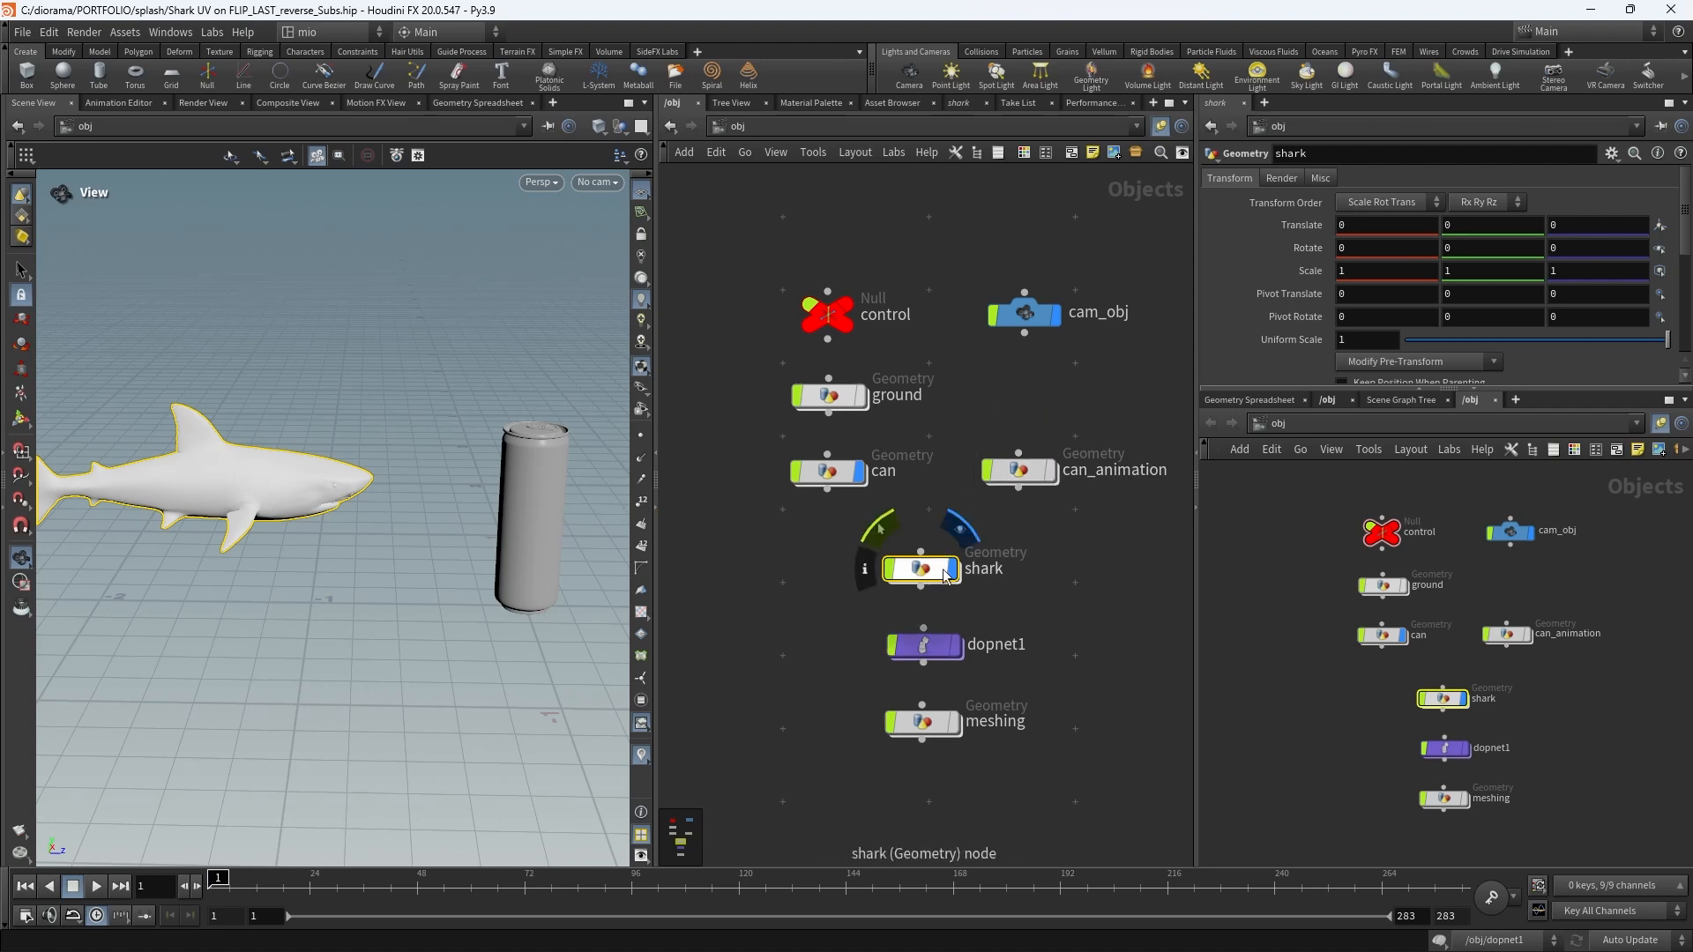
{"action": "left_click", "coordinate": [861, 472]}
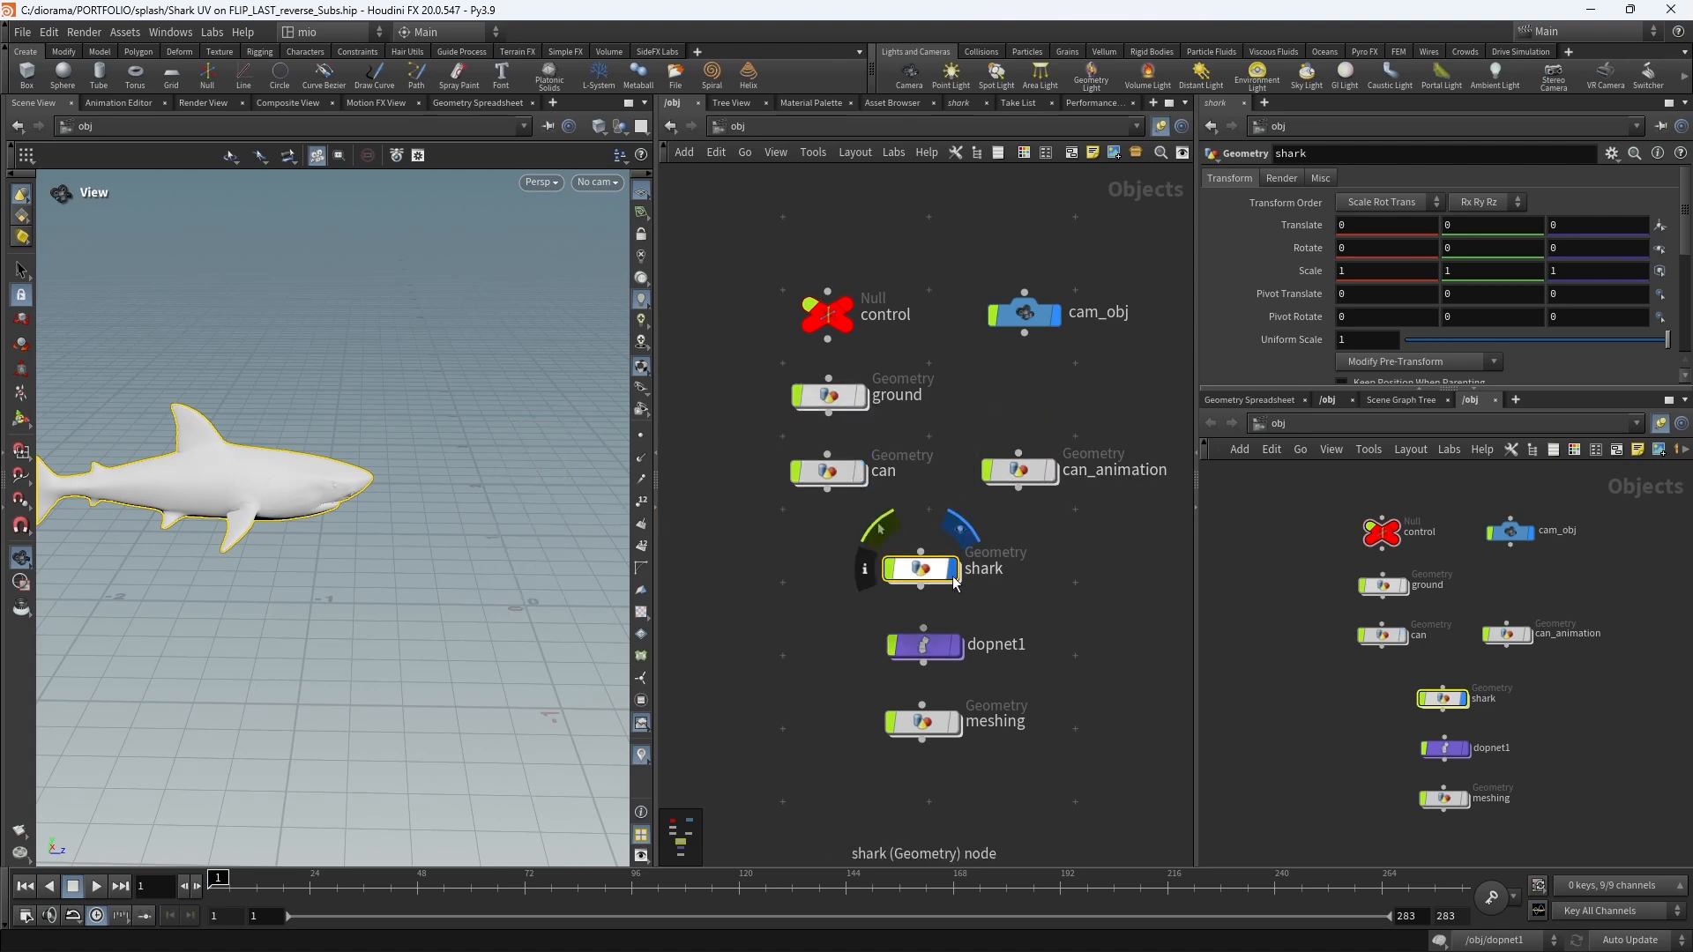
{"action": "double_click", "coordinate": [921, 567]}
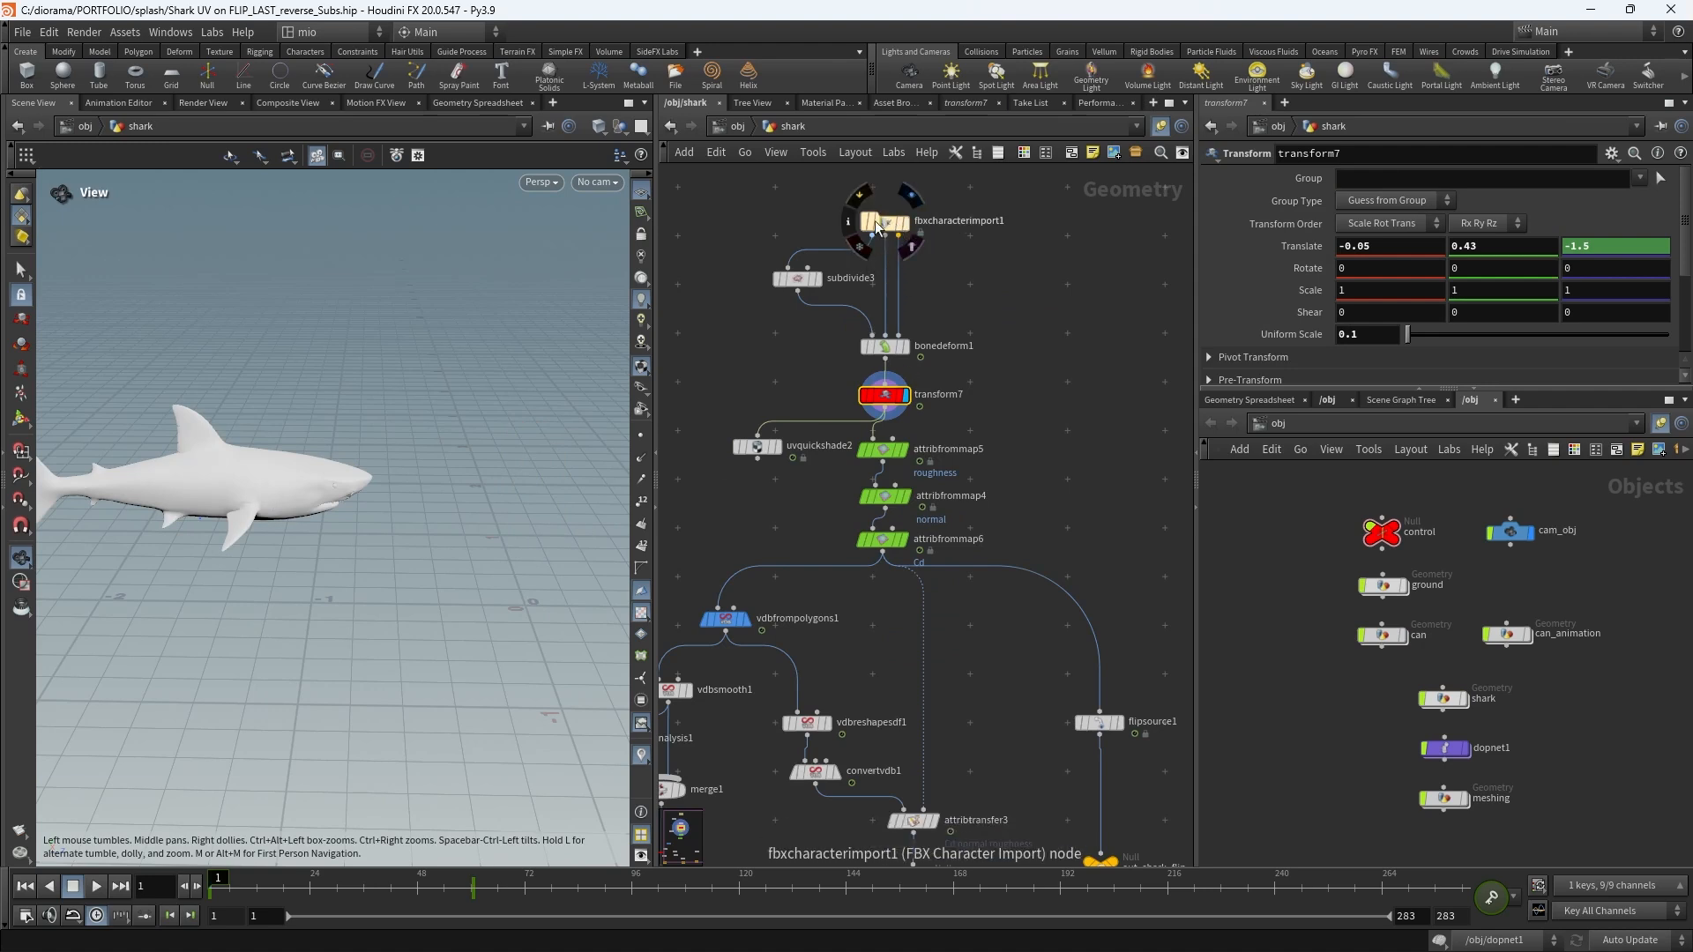
Examine the parameters of the subdivide3, bonedeform1 and transform7 nodes in the shark network.
{"action": "left_click", "coordinate": [812, 282]}
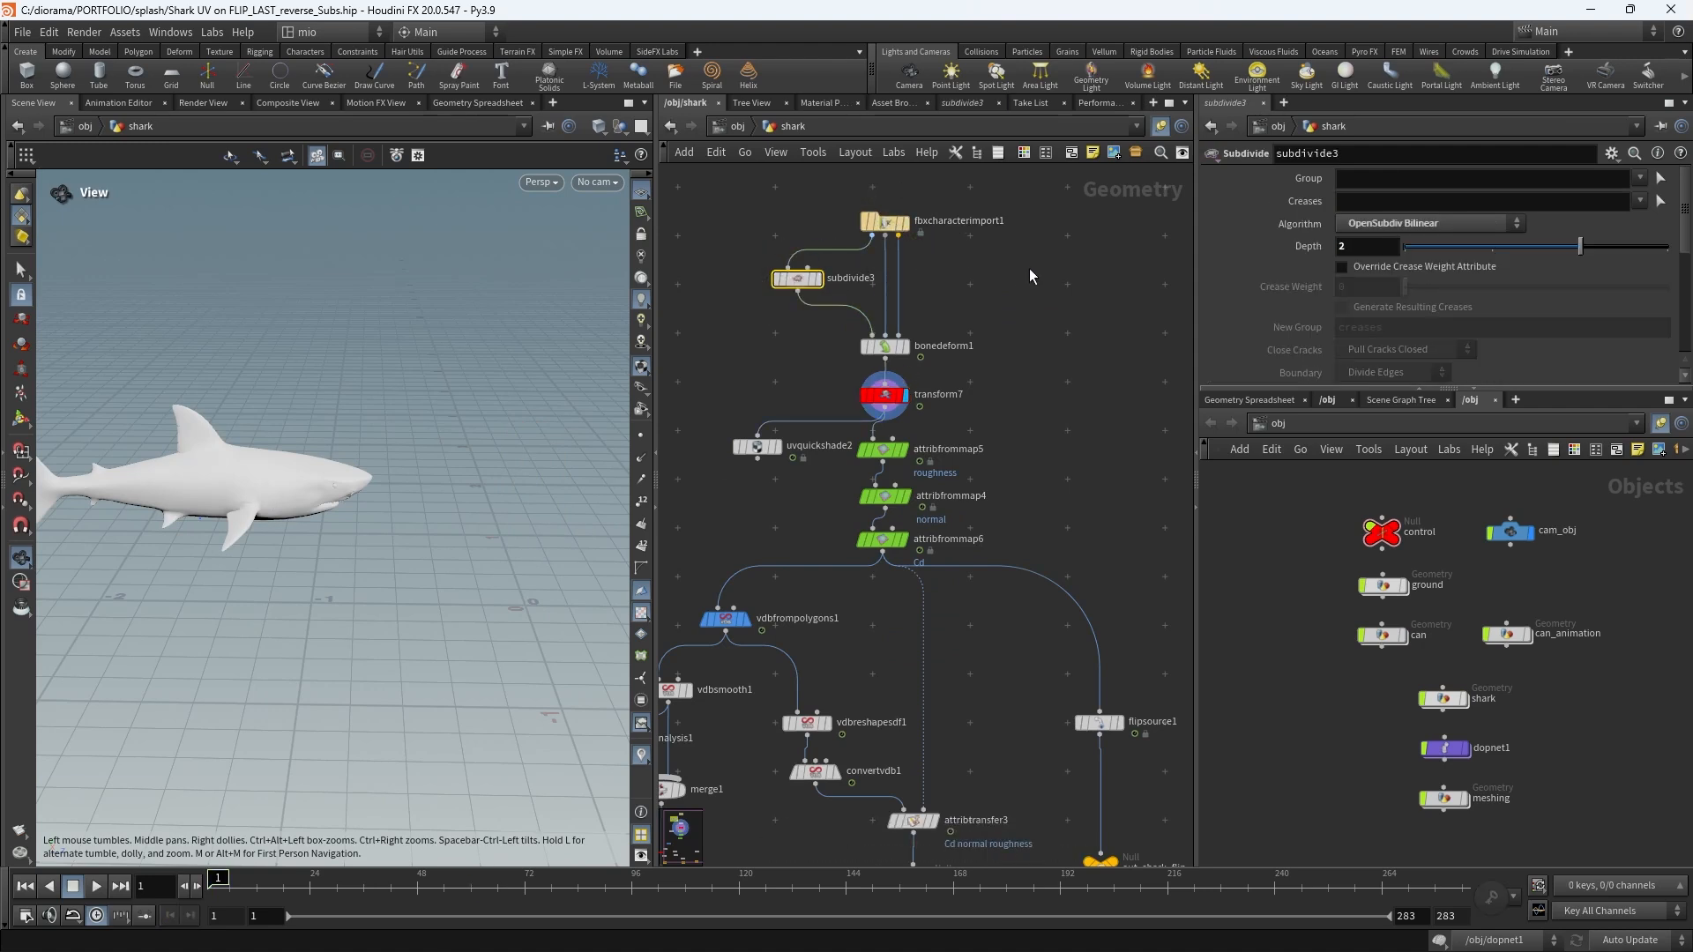
{"action": "left_click", "coordinate": [890, 348]}
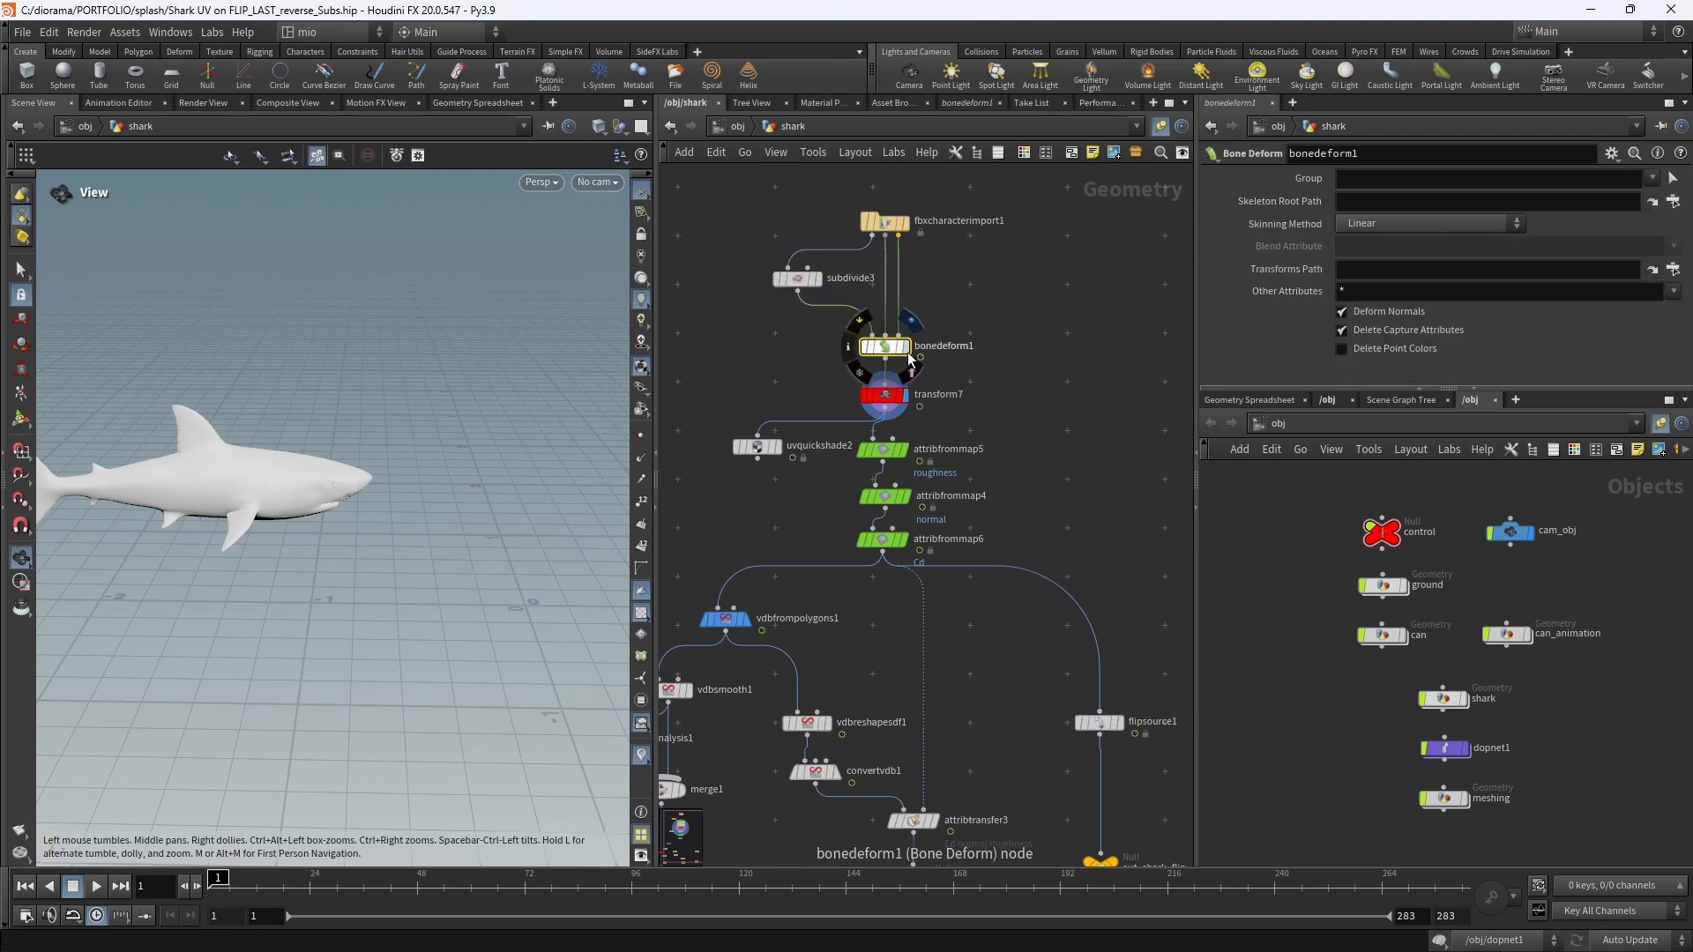
{"action": "left_click", "coordinate": [888, 403]}
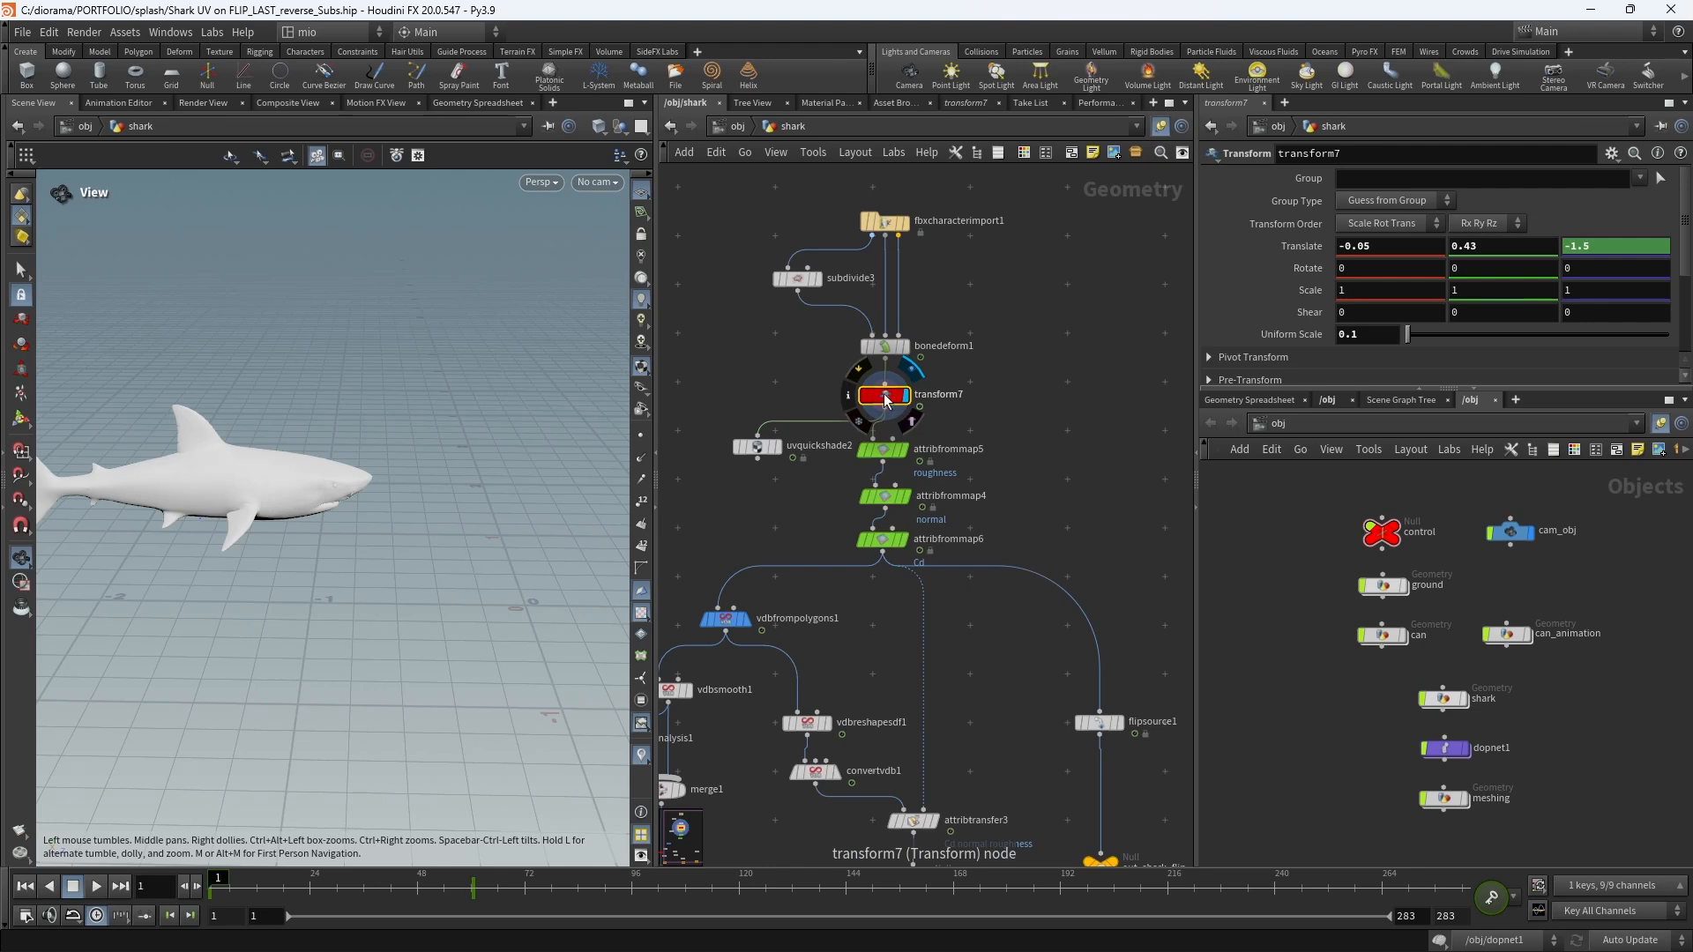
Display the uvquickshade2 node and inspect the UV layout on the shark from a closer angle.
{"action": "left_click", "coordinate": [776, 447]}
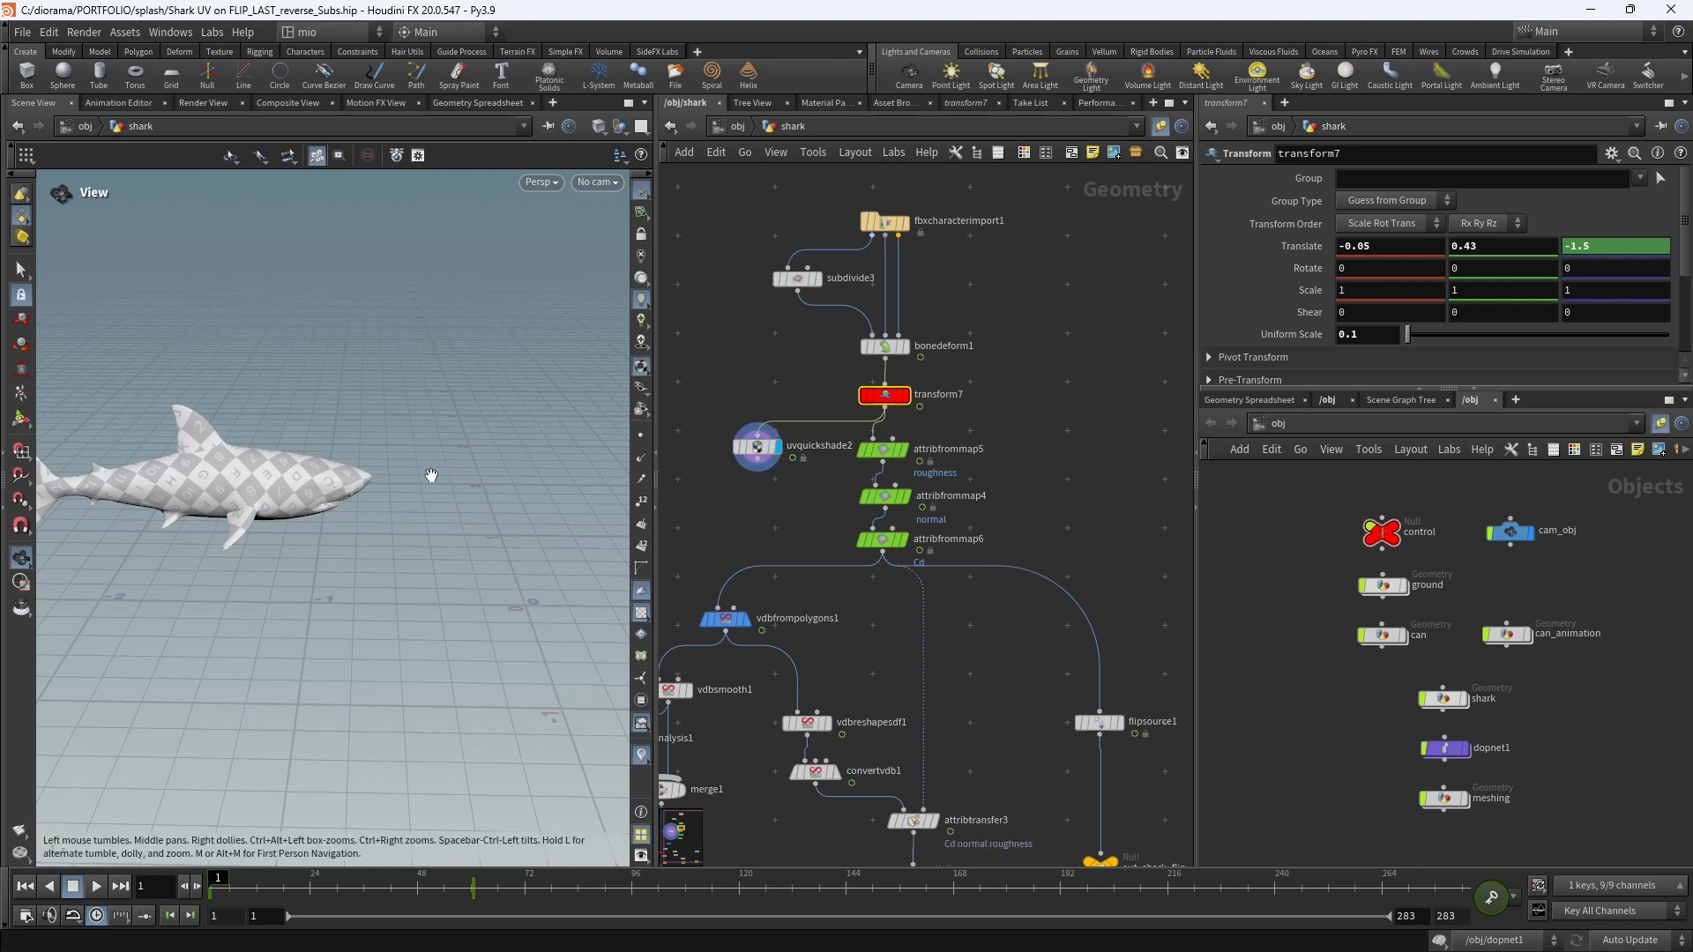
{"action": "middle_click_drag", "start_coordinate": [431, 476], "coordinate": [521, 484]}
{"action": "scroll", "coordinate": [388, 511], "scroll_direction": "up", "scroll_amount": 3}
{"action": "left_click_drag", "start_coordinate": [377, 511], "coordinate": [343, 509]}
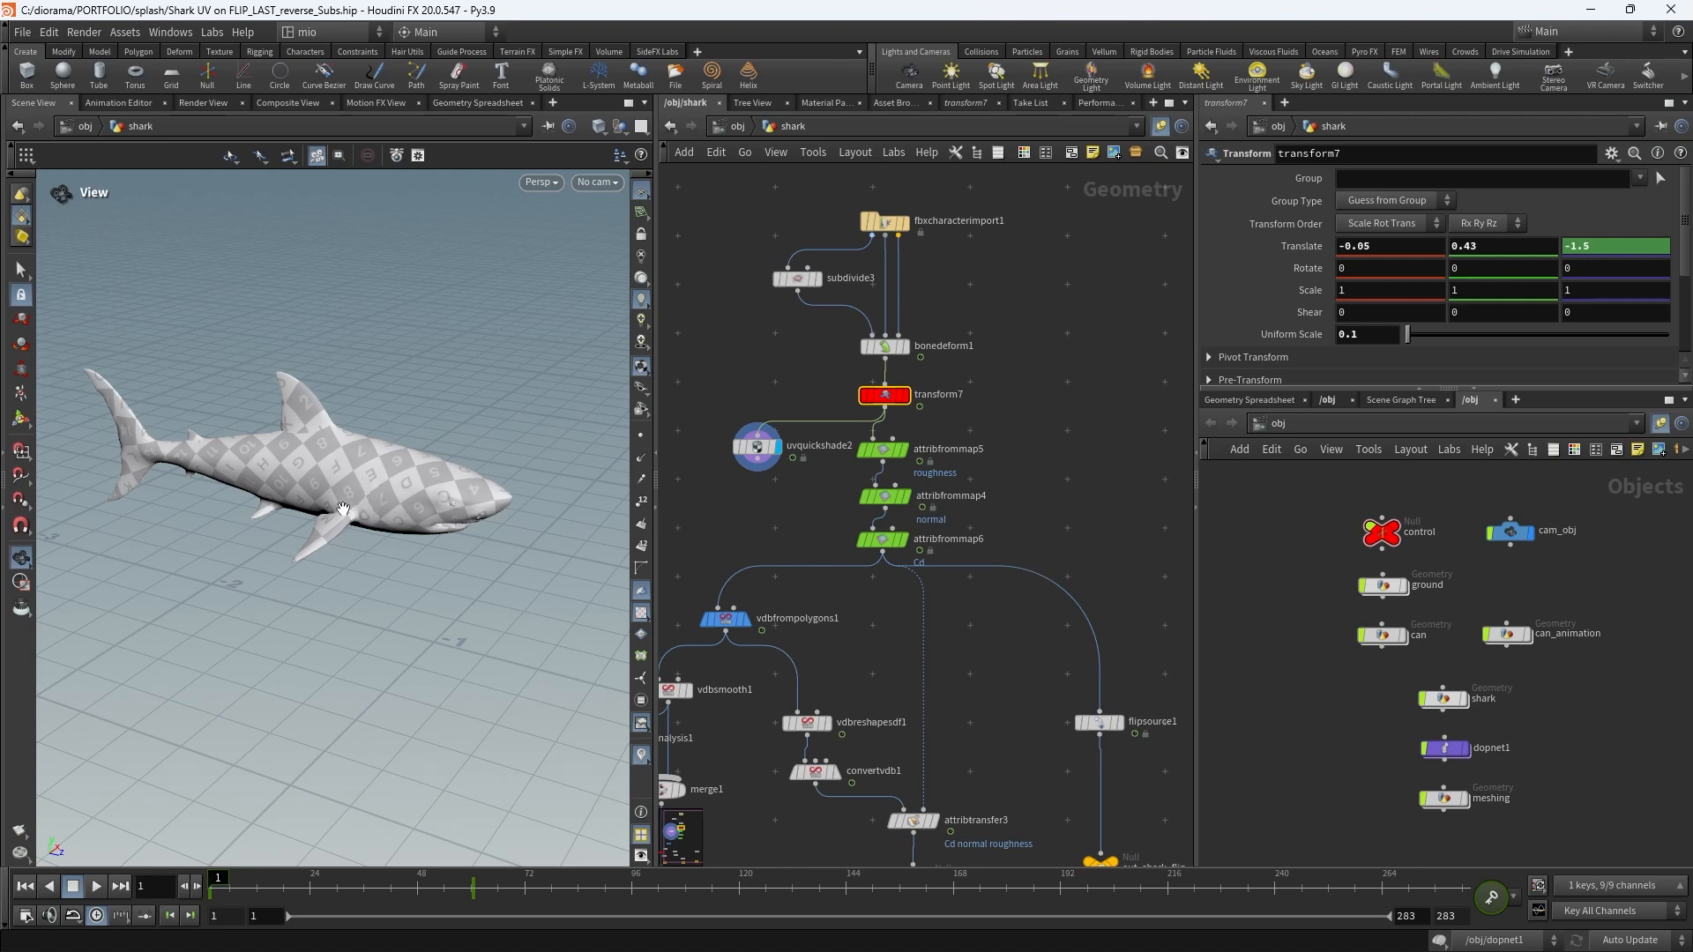
Check the texture map settings of attribfrommap6 and display its Cd colour result on the shark.
{"action": "mouse_move", "coordinate": [891, 542]}
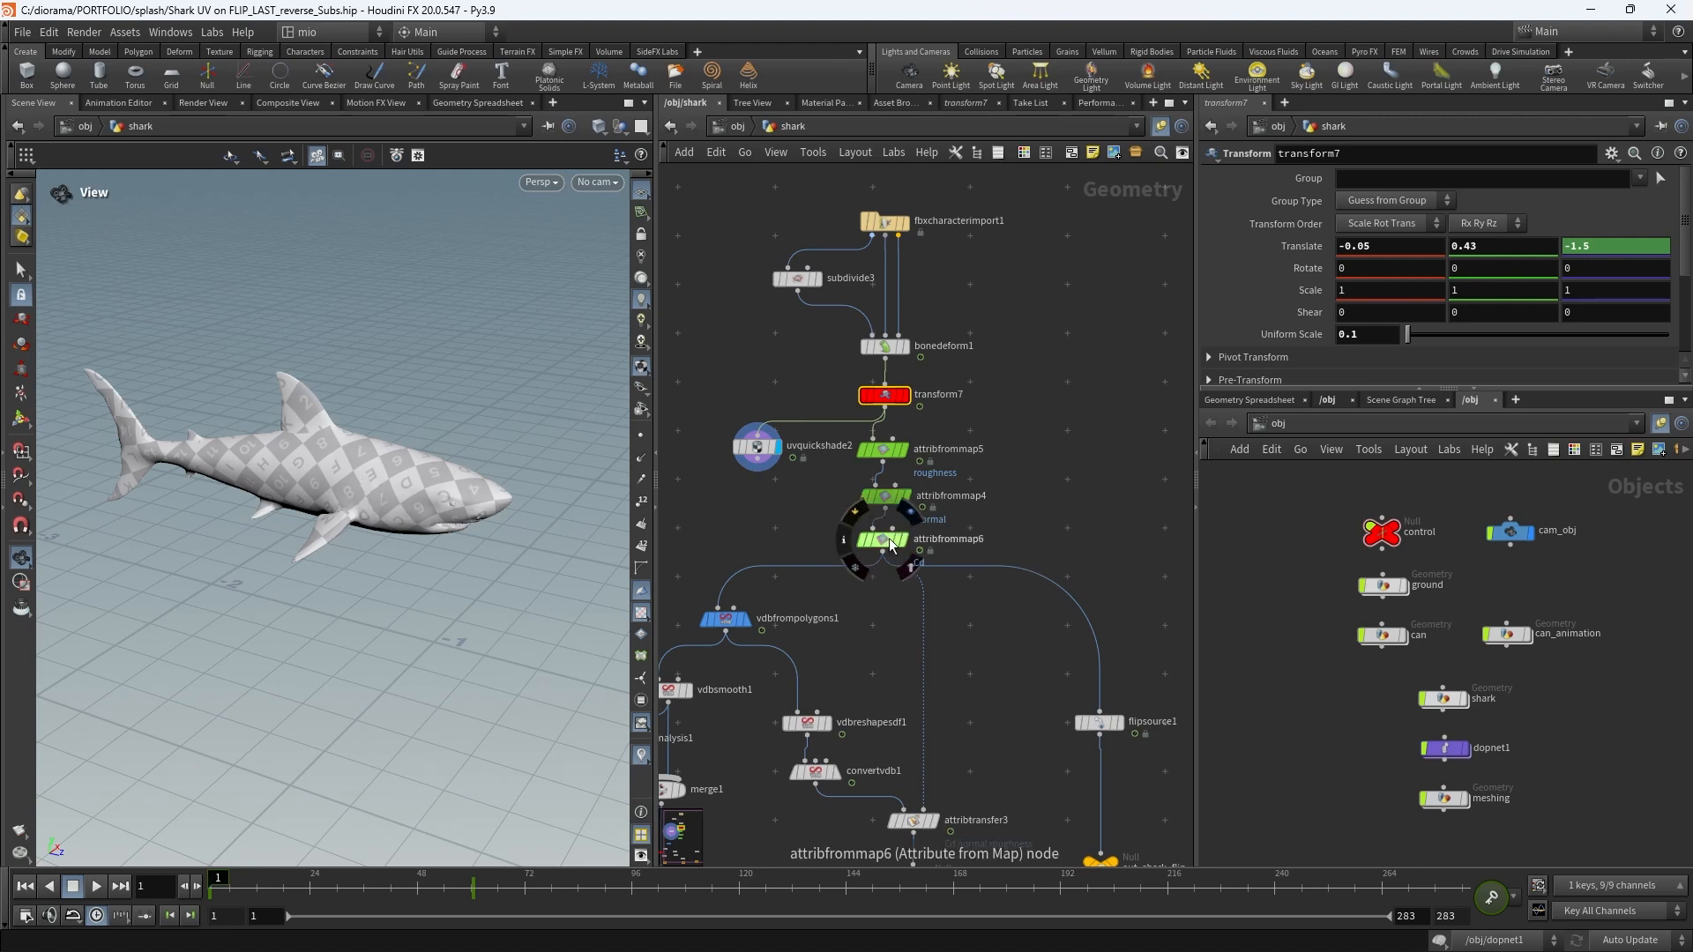
{"action": "left_click", "coordinate": [885, 541]}
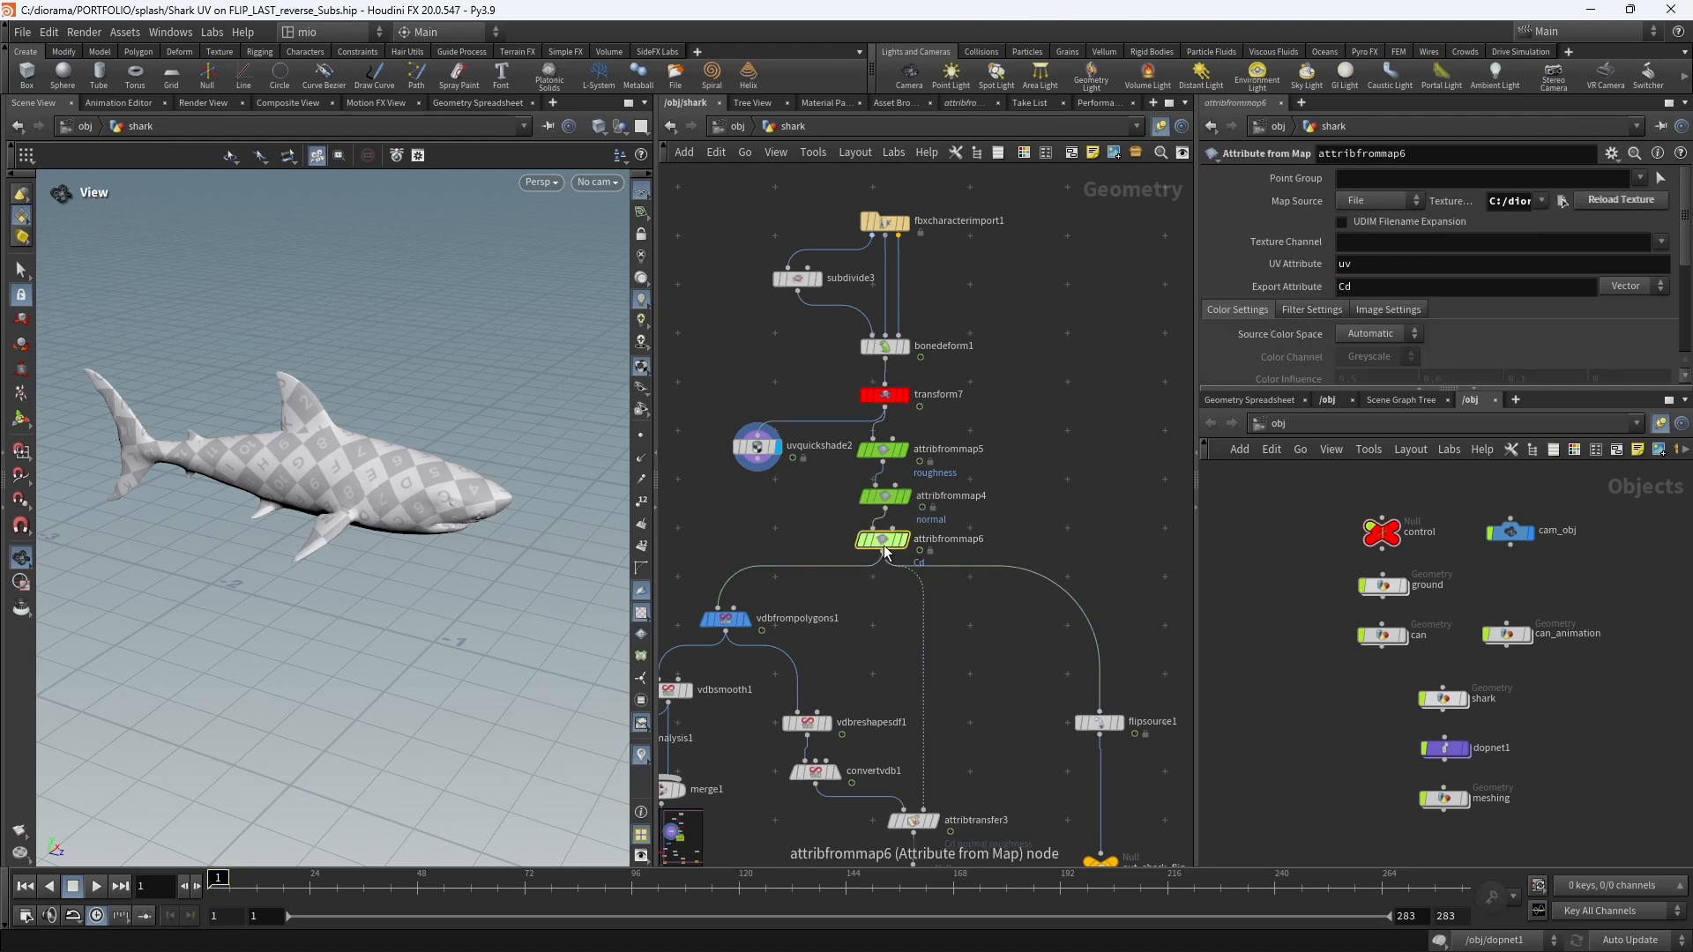
{"action": "left_click_drag", "start_coordinate": [1194, 266], "coordinate": [983, 264]}
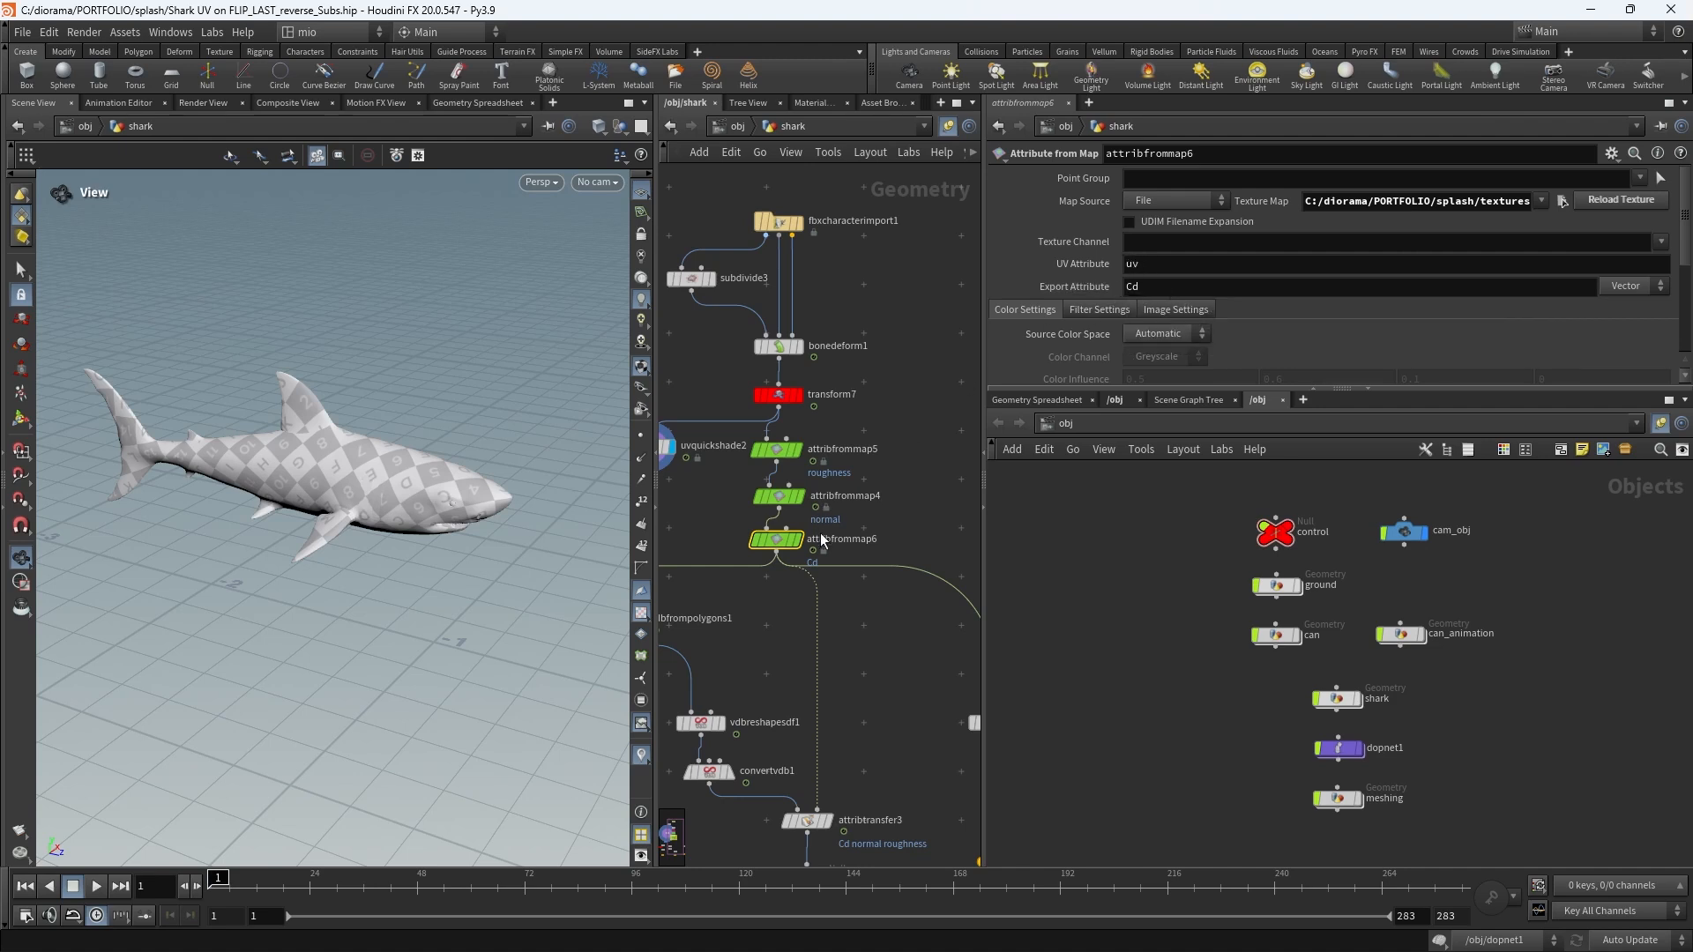
{"action": "left_click_drag", "start_coordinate": [986, 506], "coordinate": [1087, 506]}
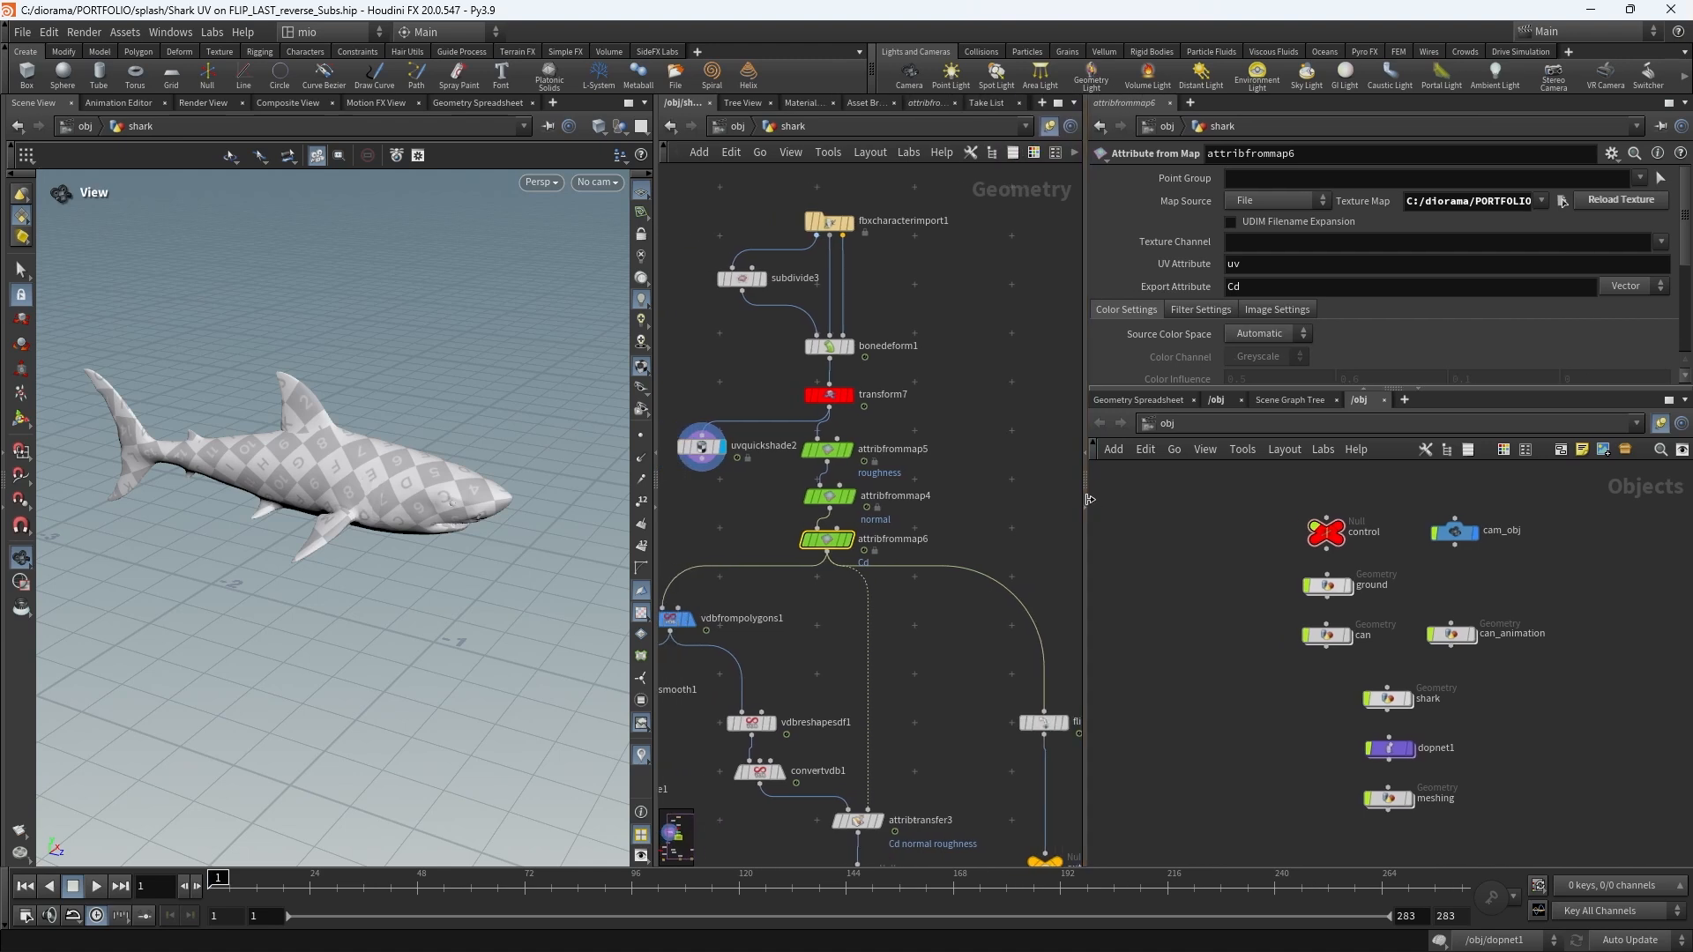
{"action": "left_click", "coordinate": [851, 546]}
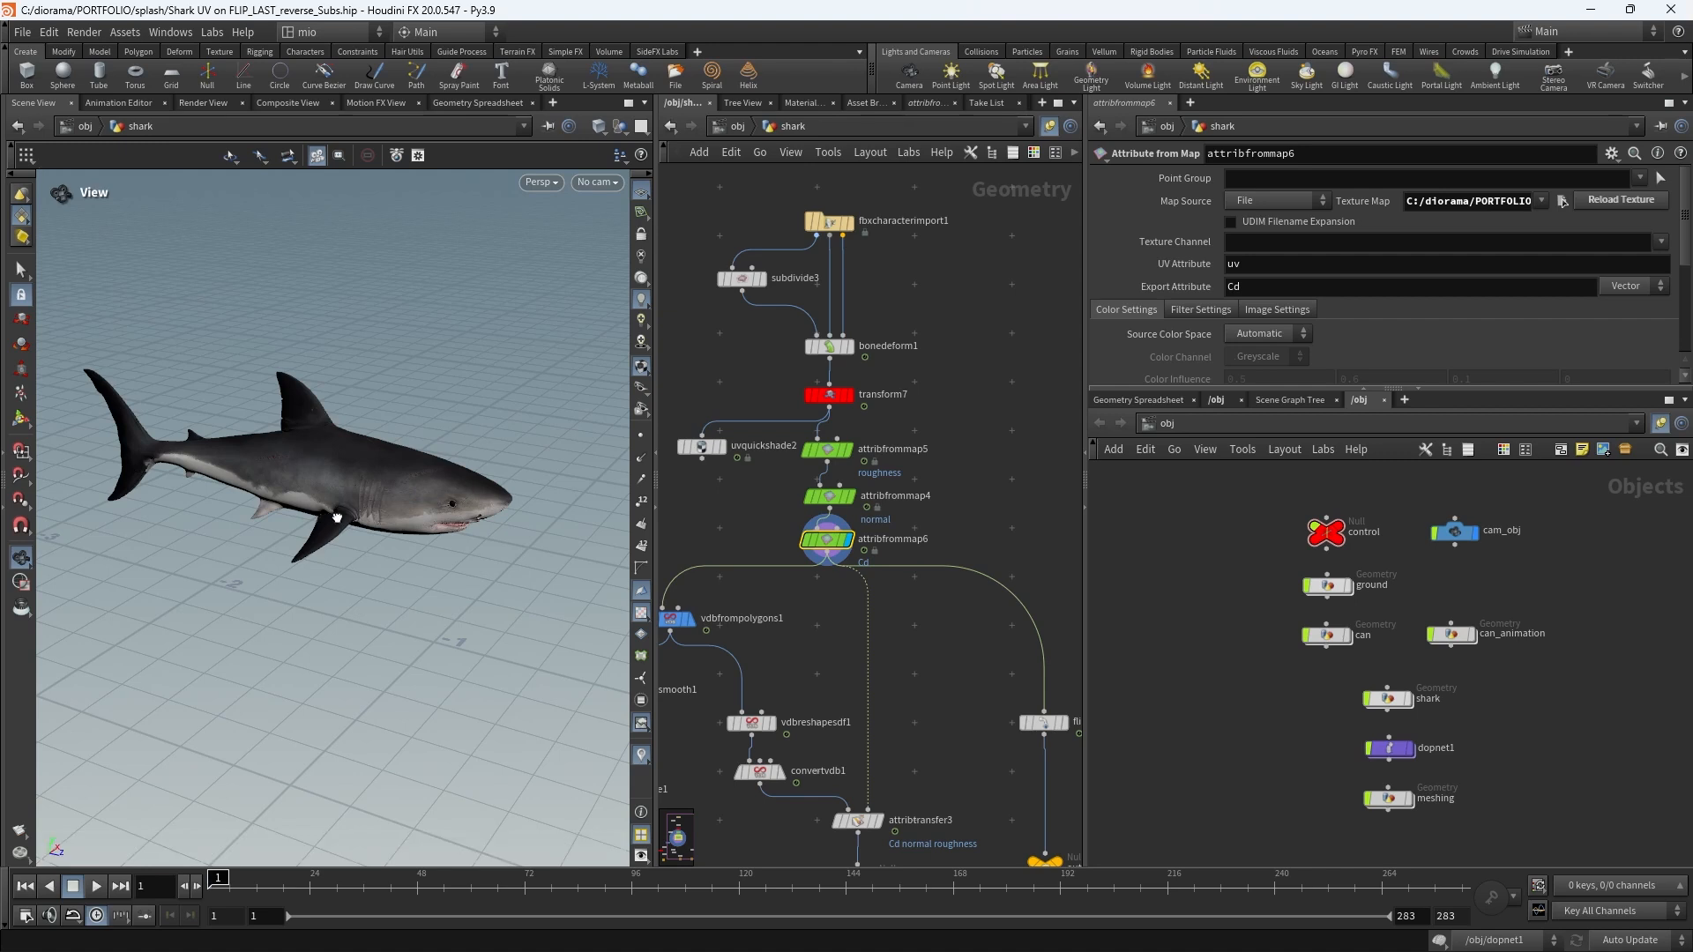
{"action": "left_click_drag", "start_coordinate": [335, 521], "coordinate": [369, 484]}
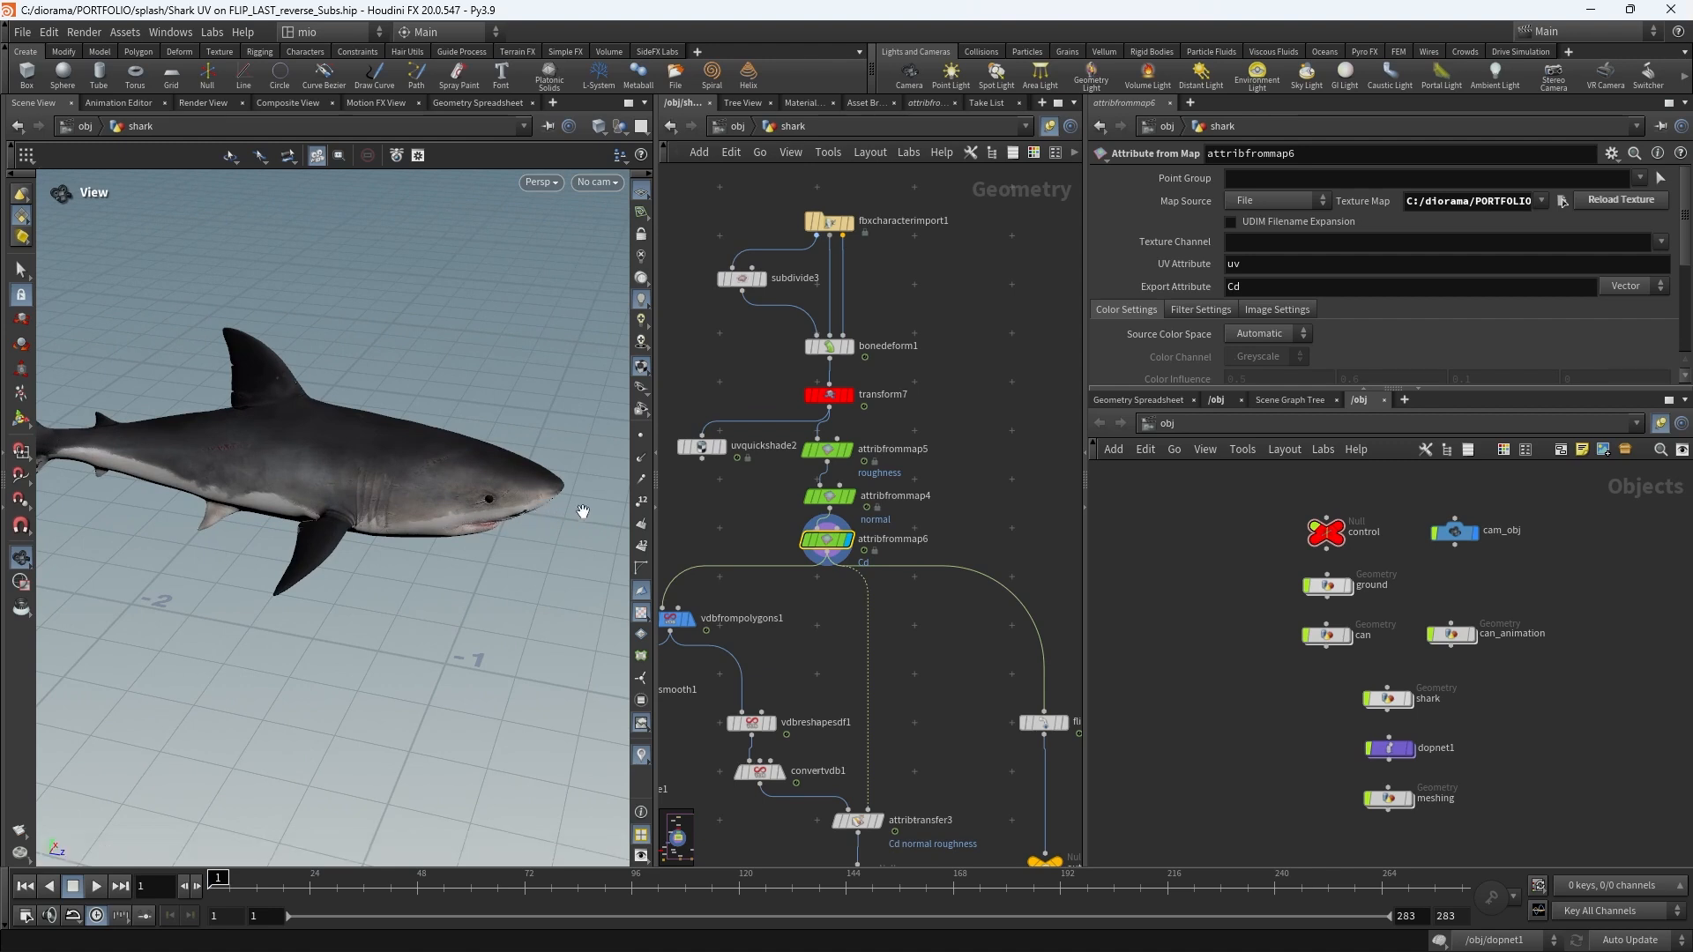
Check the settings of attribfrommap4 and display its normal map attribute on the shark.
{"action": "mouse_move", "coordinate": [820, 509]}
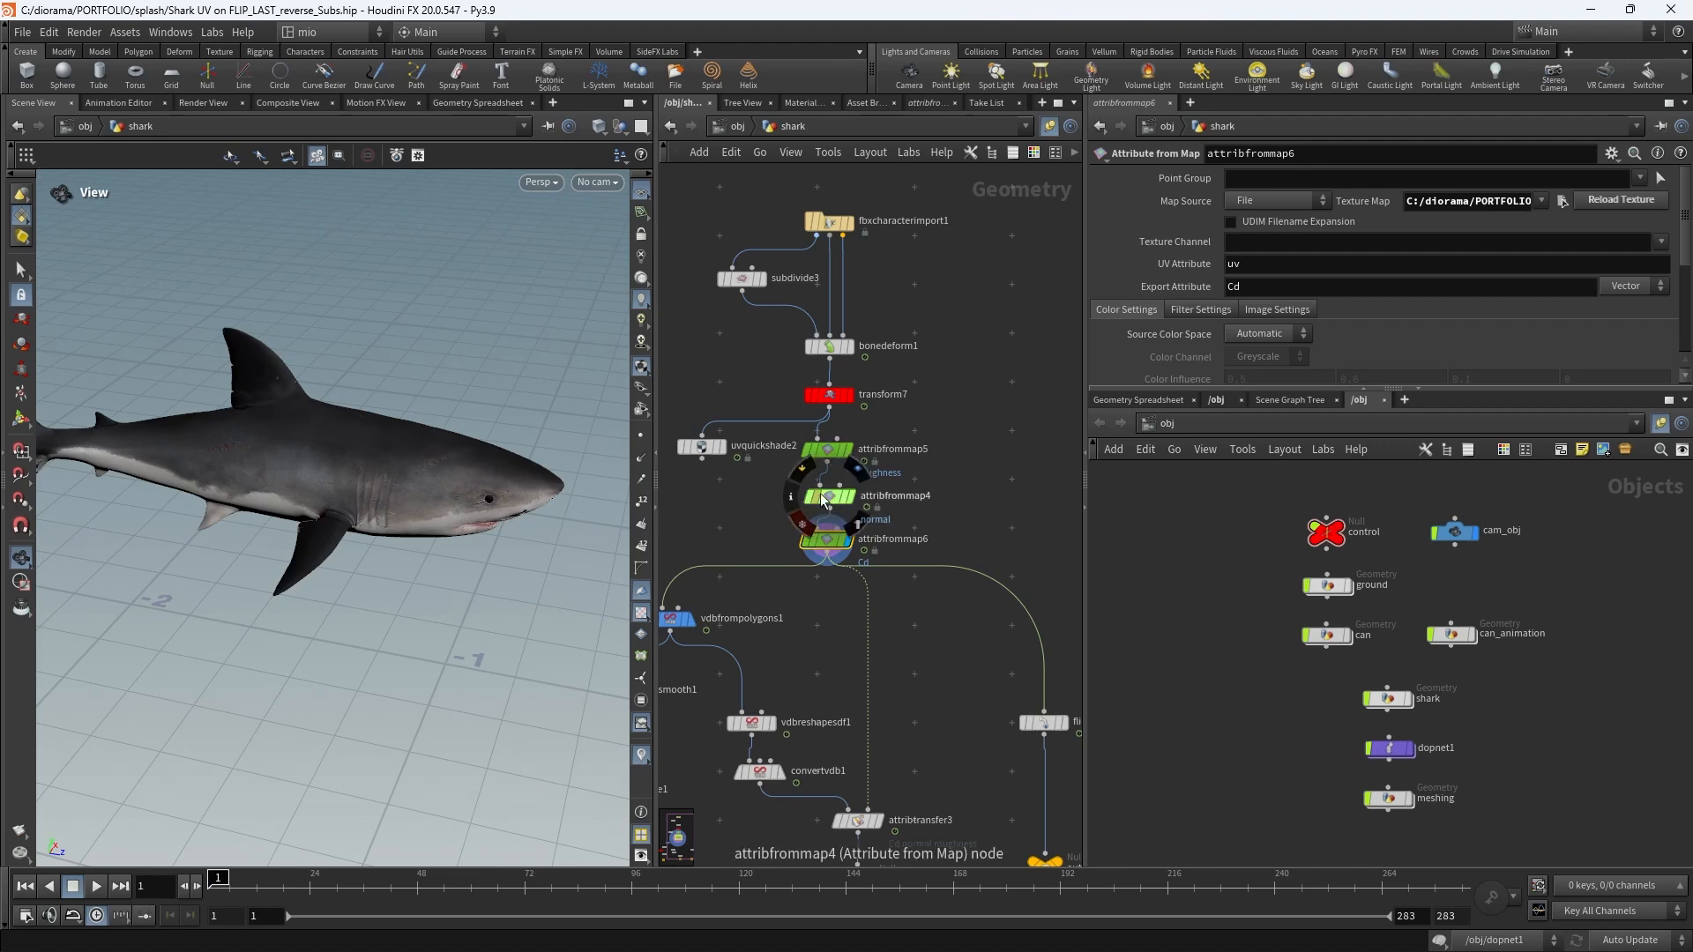
{"action": "left_click", "coordinate": [834, 501]}
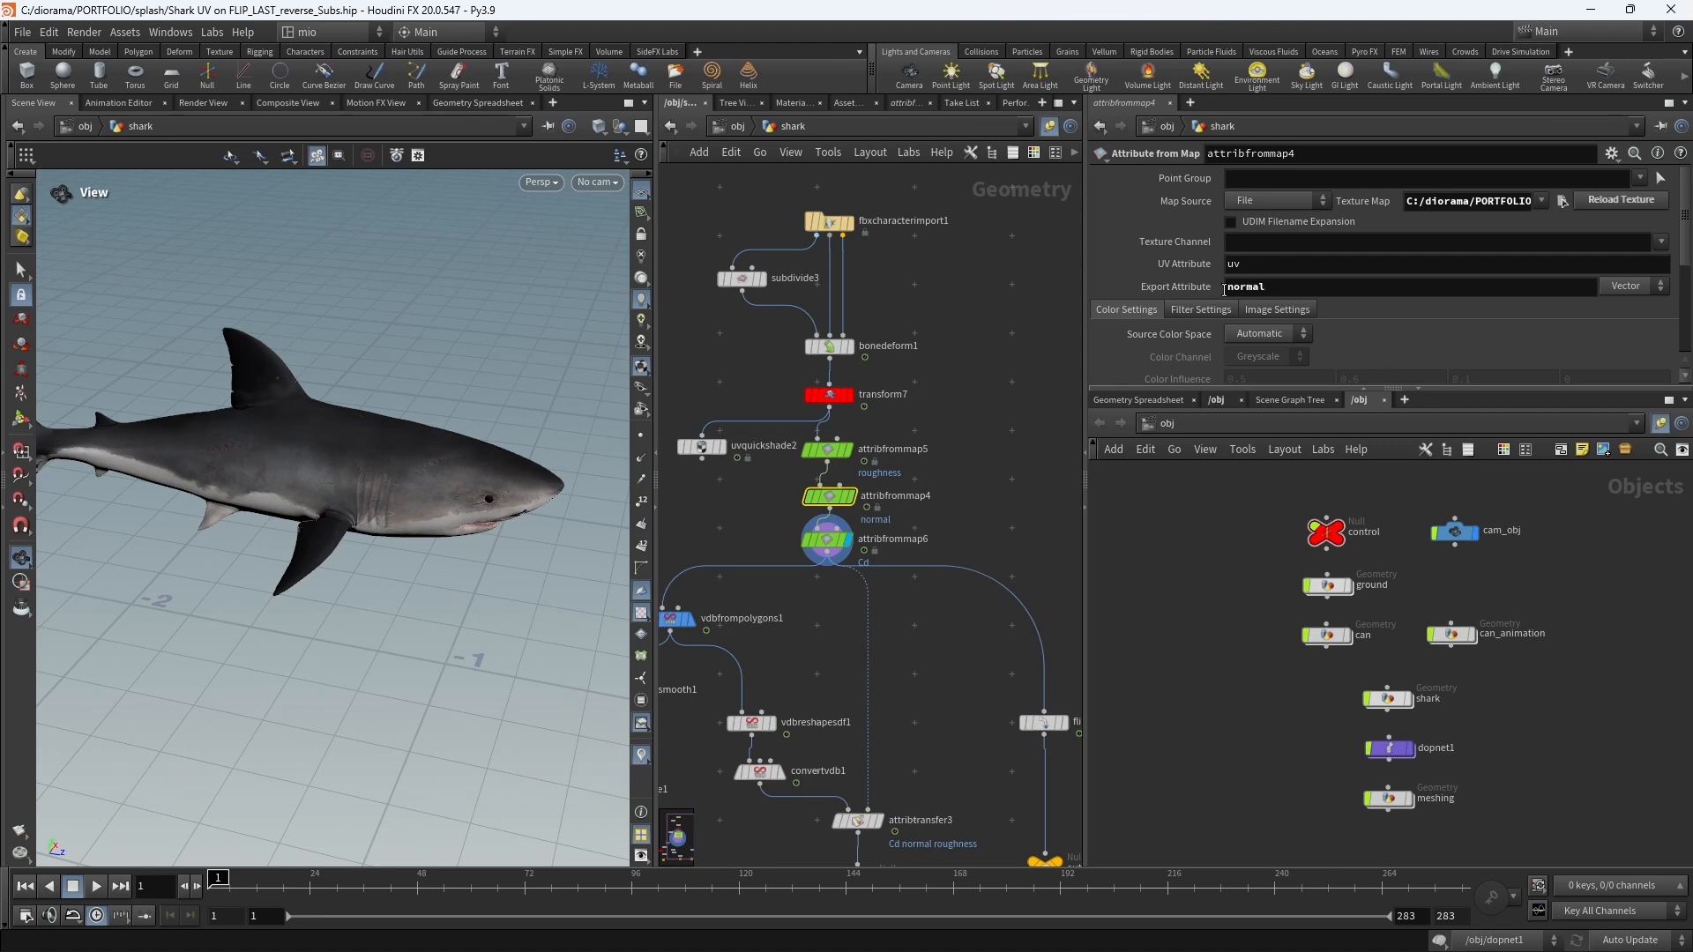
{"action": "left_click_drag", "start_coordinate": [1083, 277], "coordinate": [992, 276]}
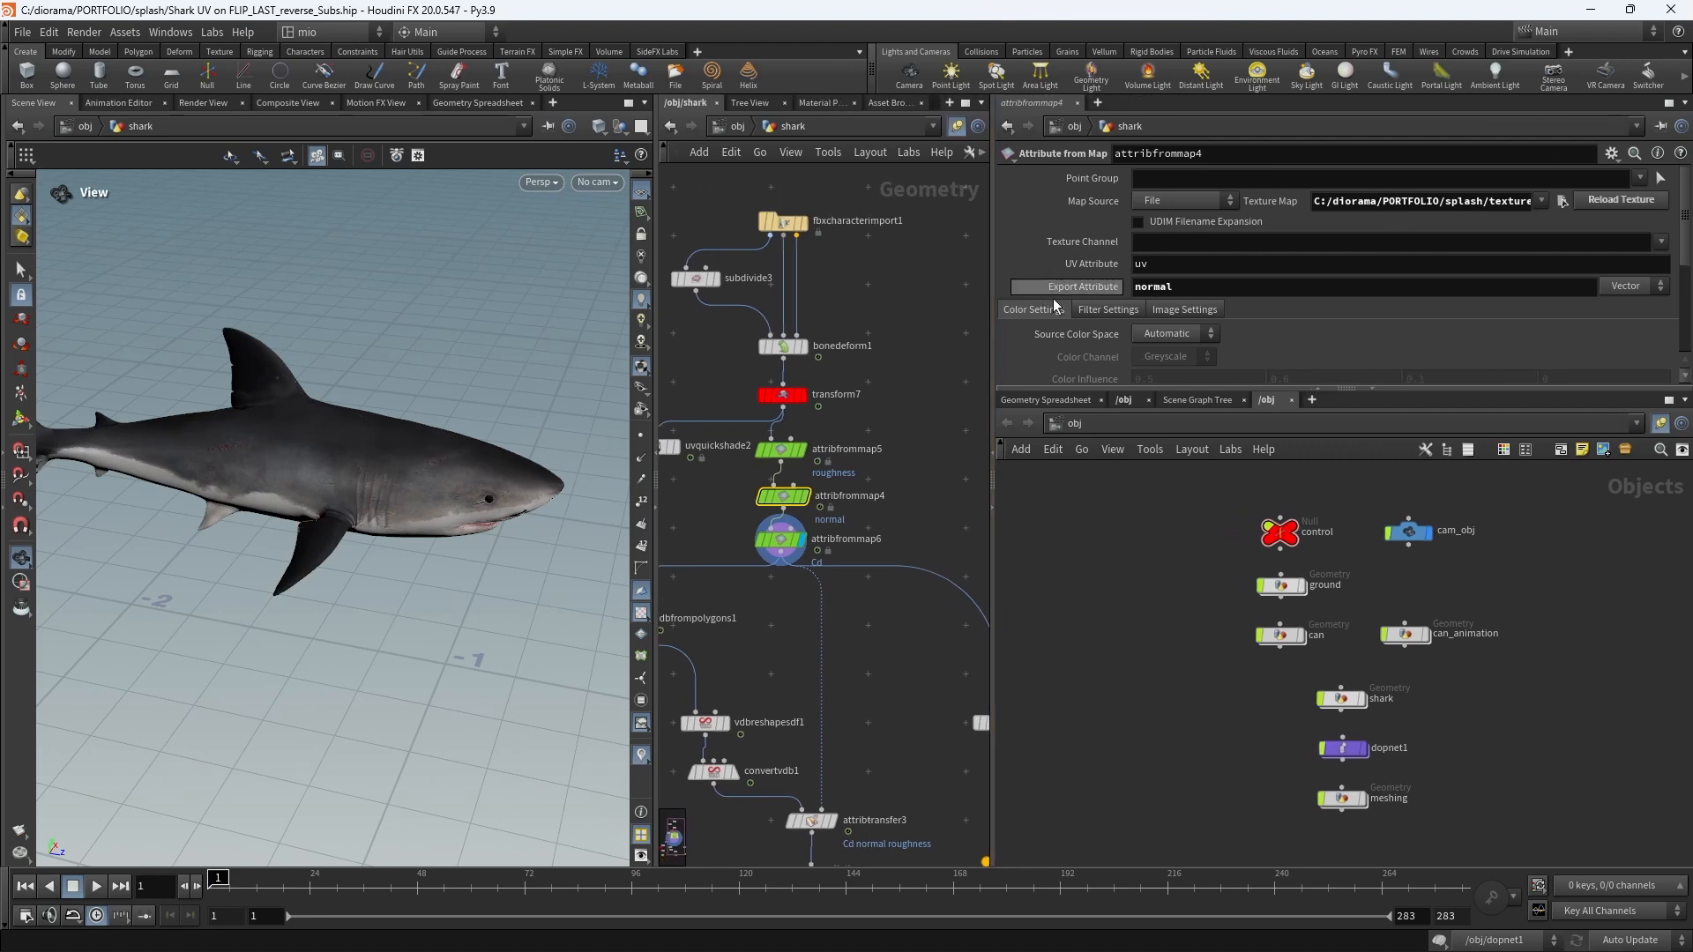
{"action": "left_click", "coordinate": [805, 504]}
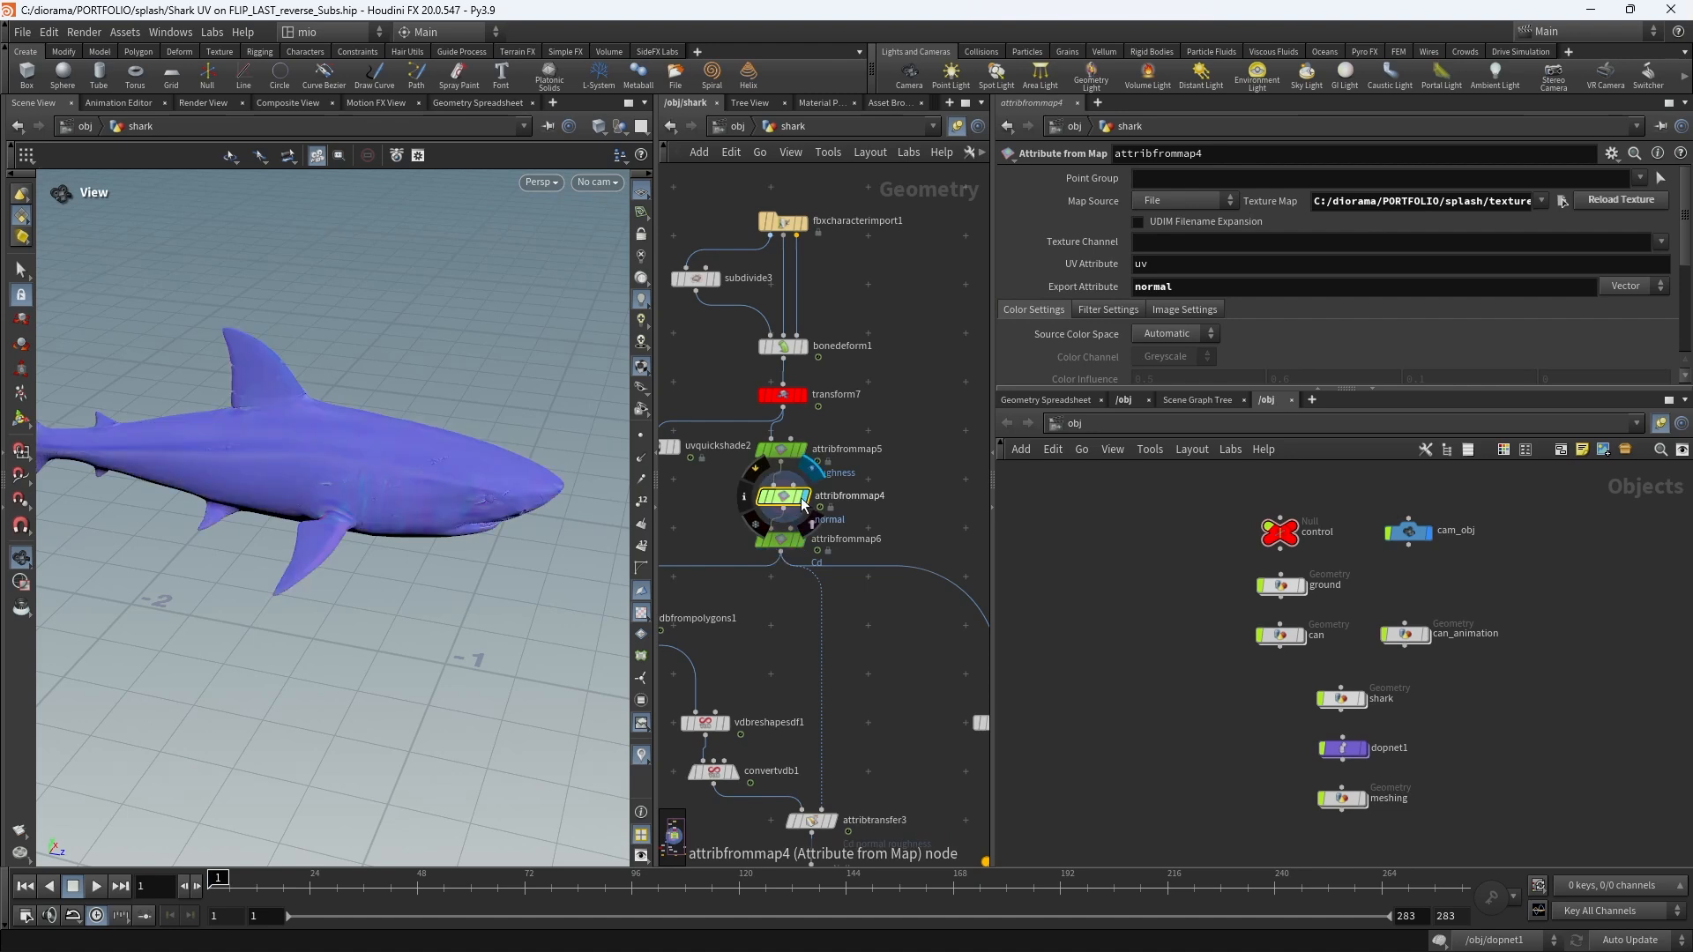
{"action": "left_click_drag", "start_coordinate": [521, 585], "coordinate": [499, 556]}
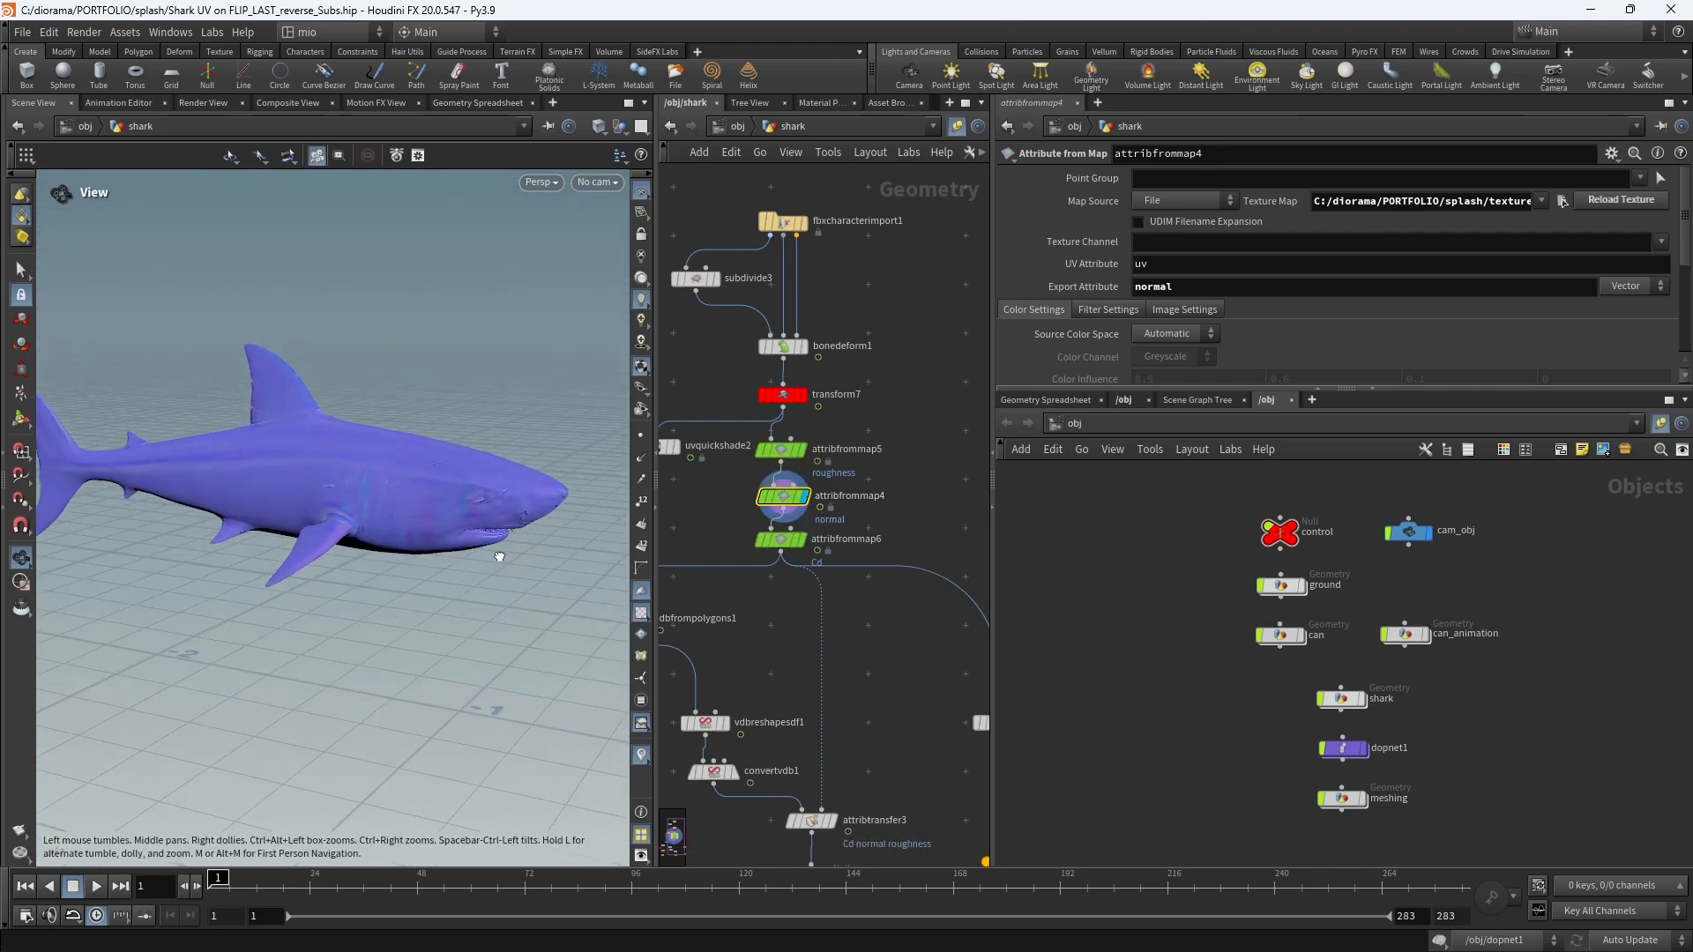
Check the settings of attribfrommap5, which exports roughness, and display that node's output.
{"action": "left_click", "coordinate": [802, 453]}
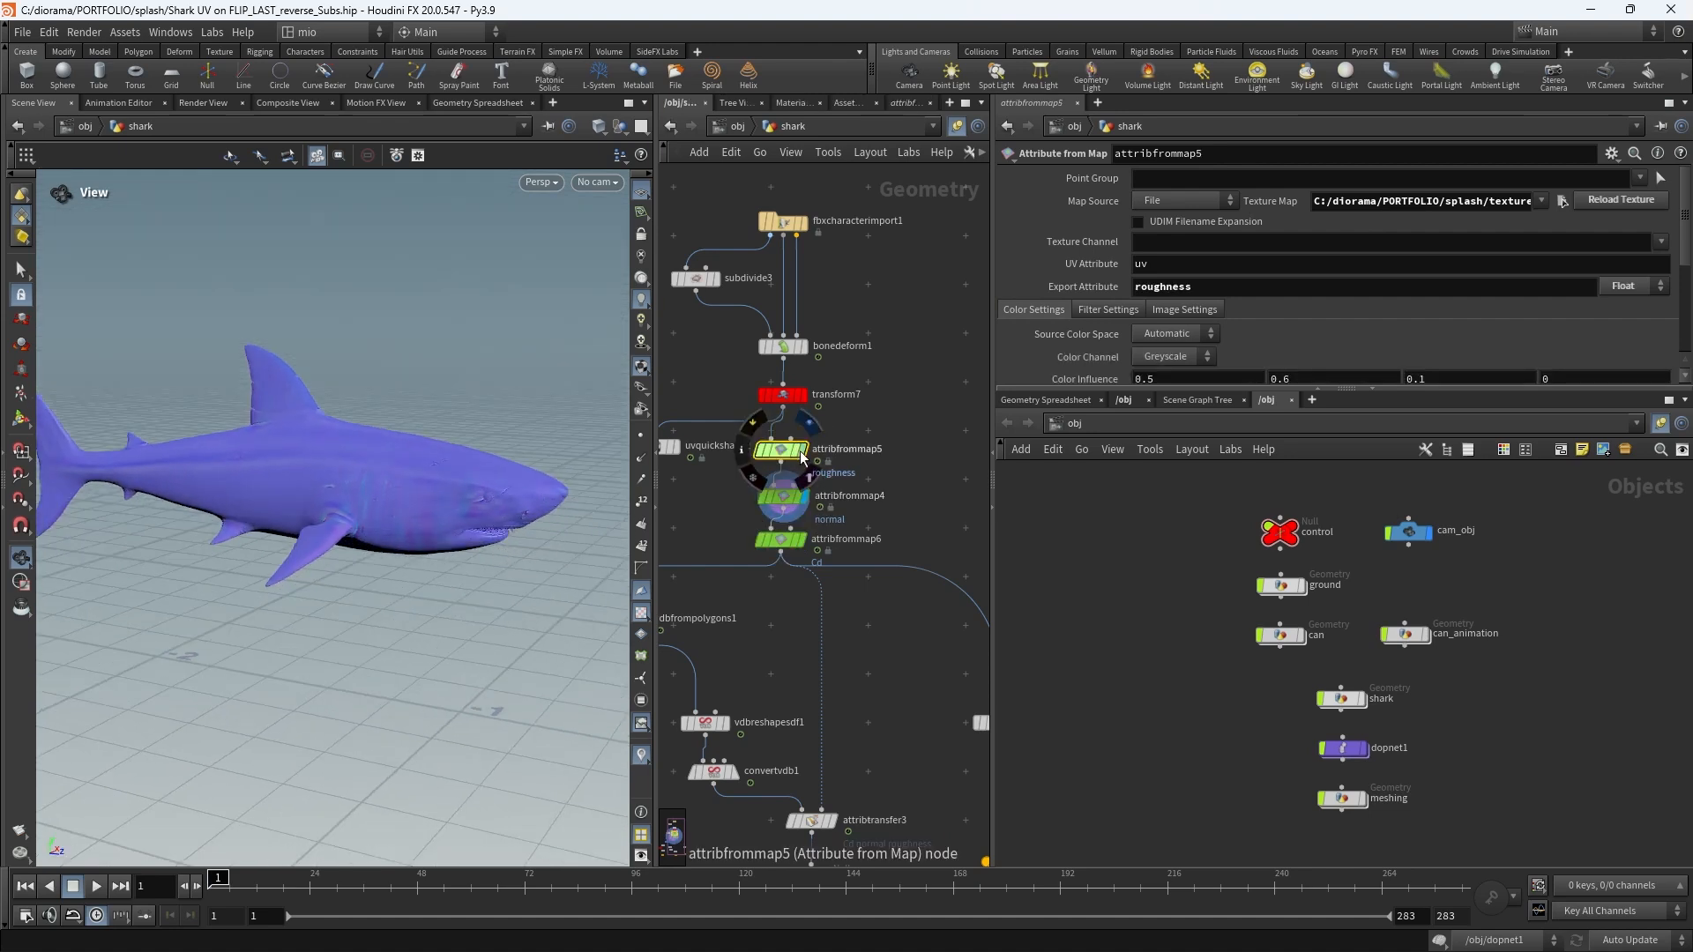
{"action": "left_click", "coordinate": [804, 451]}
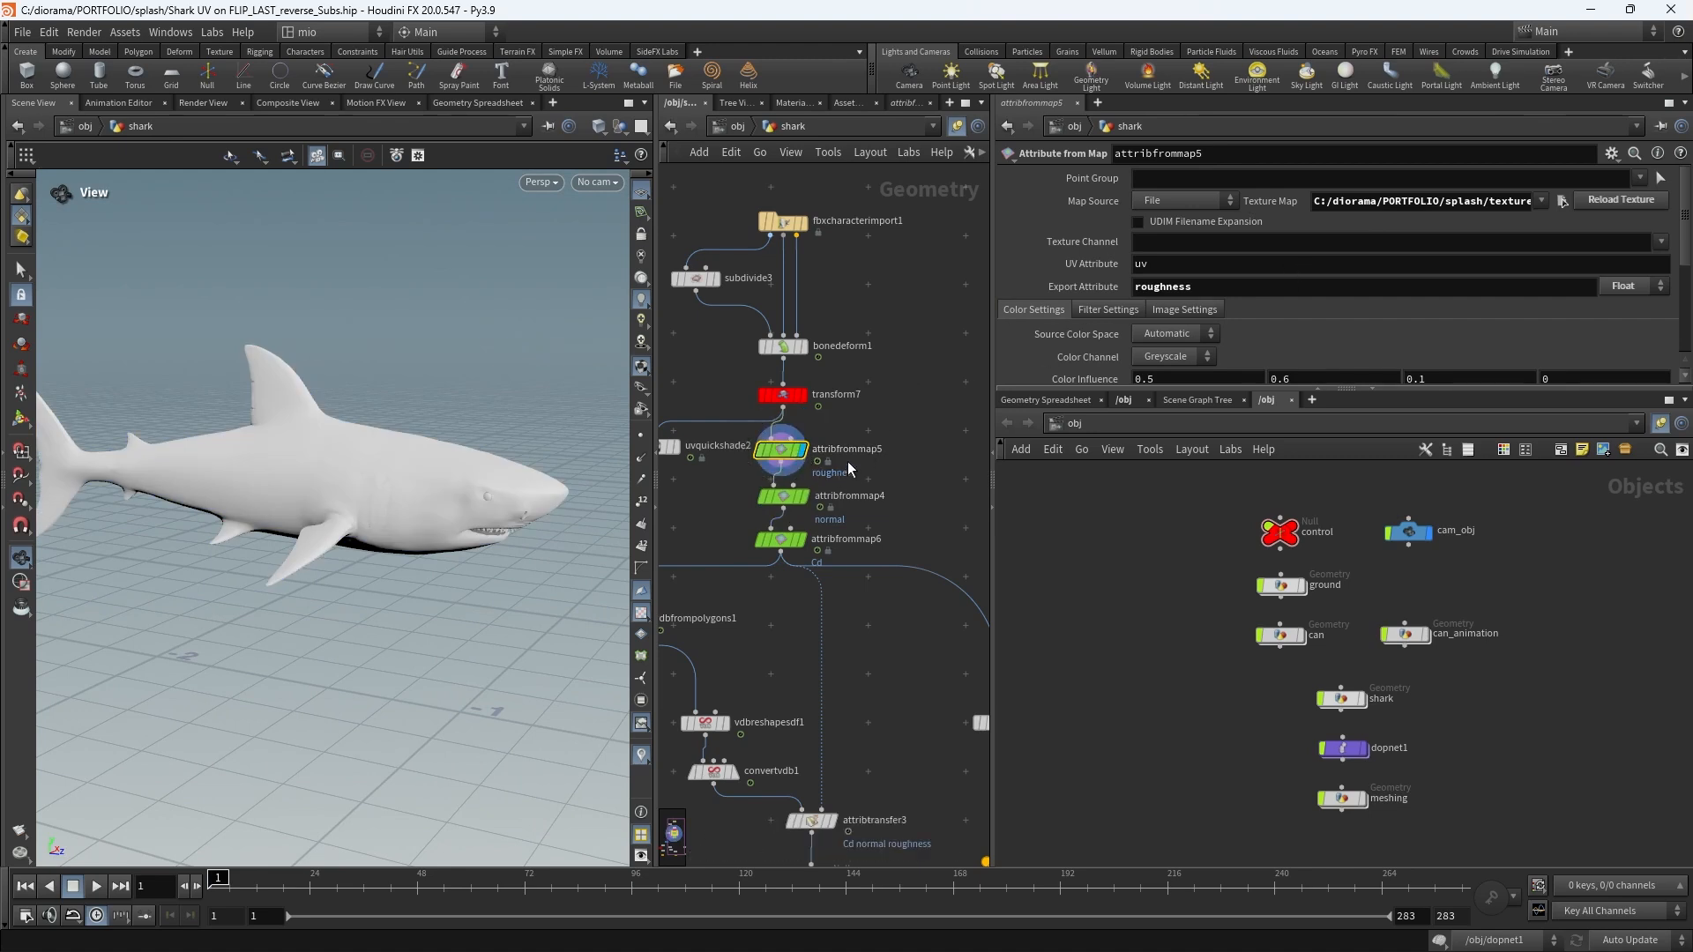
{"action": "mouse_move", "coordinate": [798, 496]}
{"action": "left_click", "coordinate": [993, 502]}
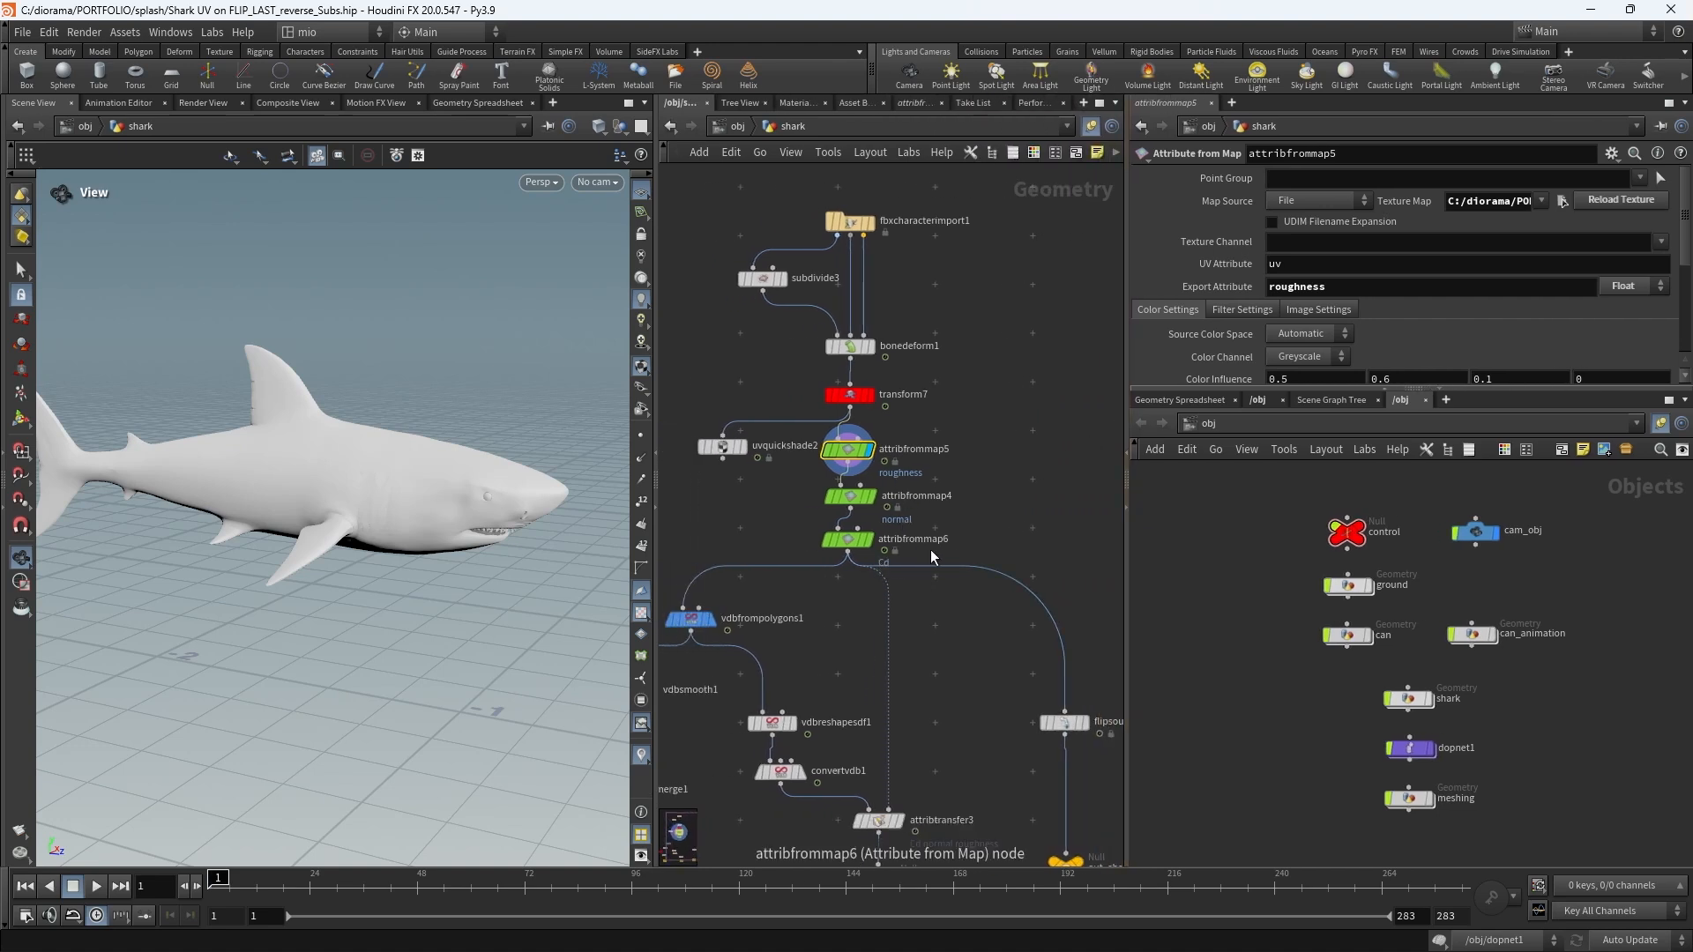
Review the point attributes transferred by attribtransfer3 and set the display to the out_shark_surf null.
{"action": "scroll", "coordinate": [955, 556], "scroll_direction": "down", "scroll_amount": 3}
{"action": "scroll", "coordinate": [961, 529], "scroll_direction": "up", "scroll_amount": 3}
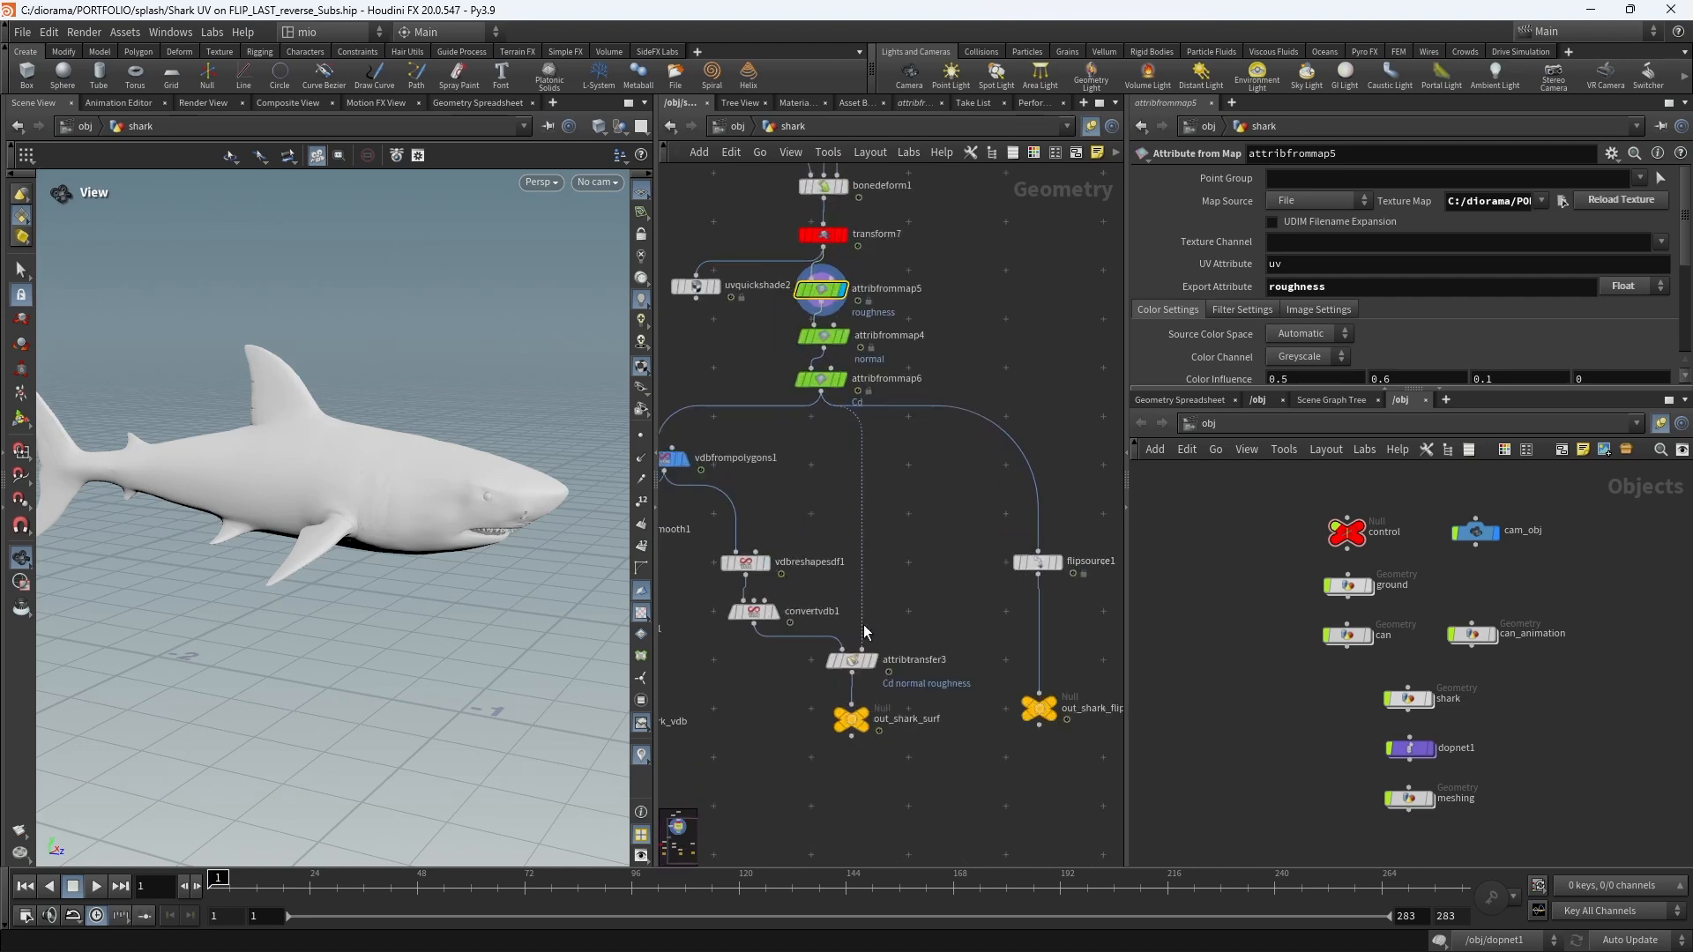
{"action": "mouse_move", "coordinate": [860, 659]}
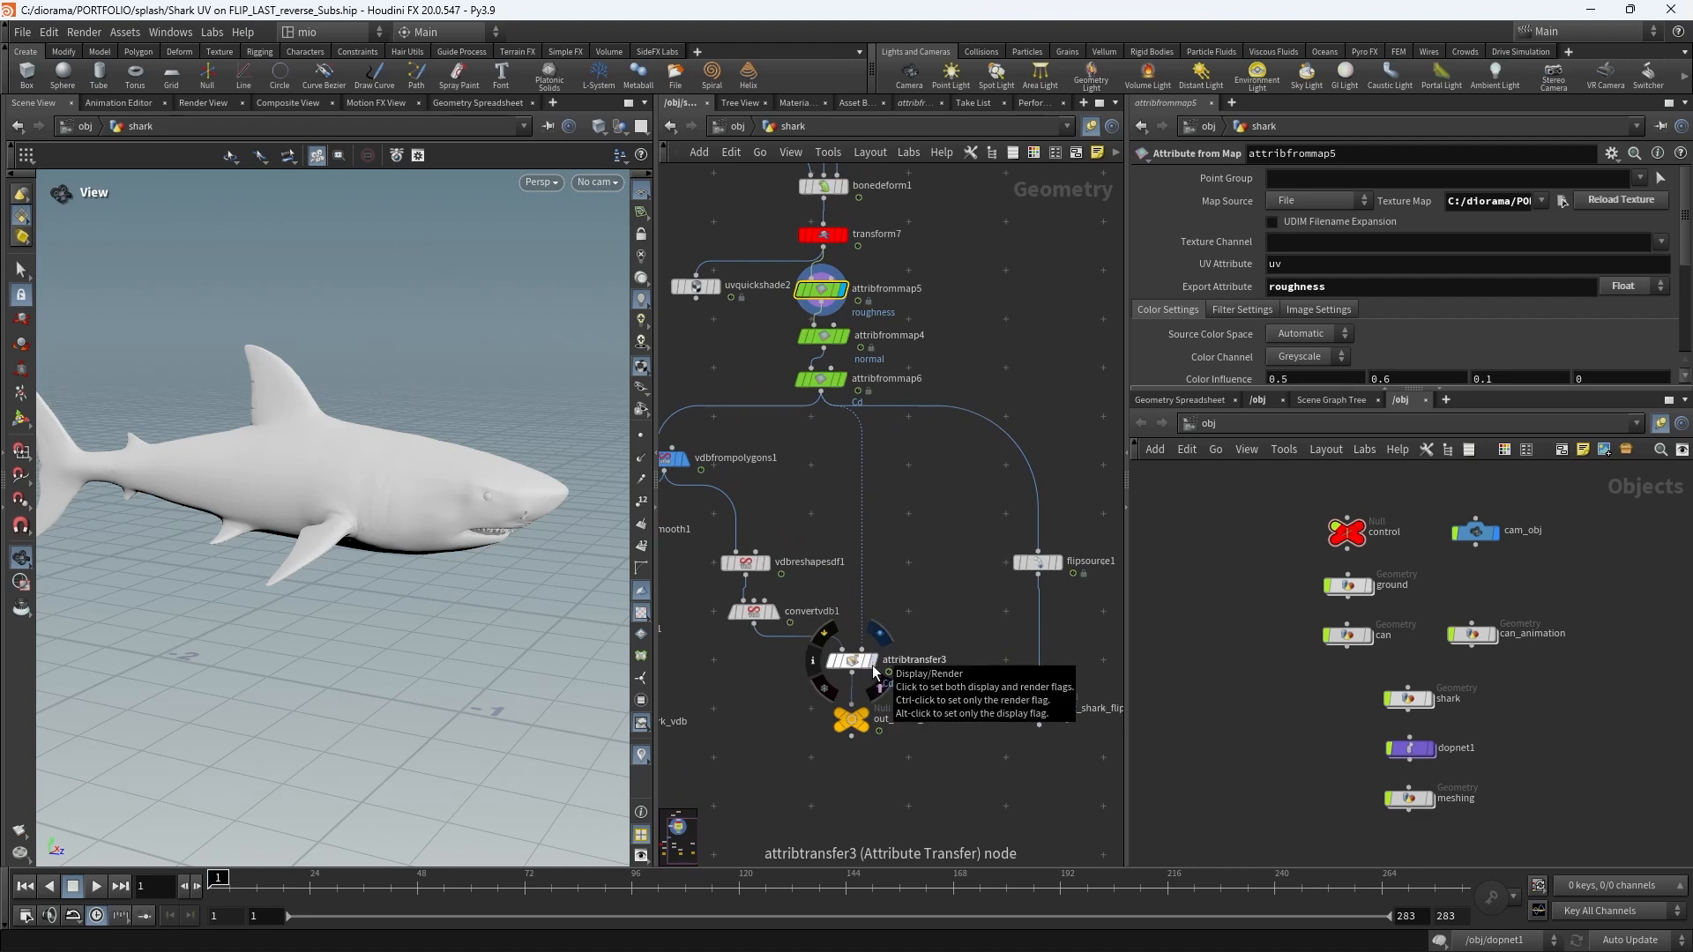
{"action": "left_click", "coordinate": [856, 660]}
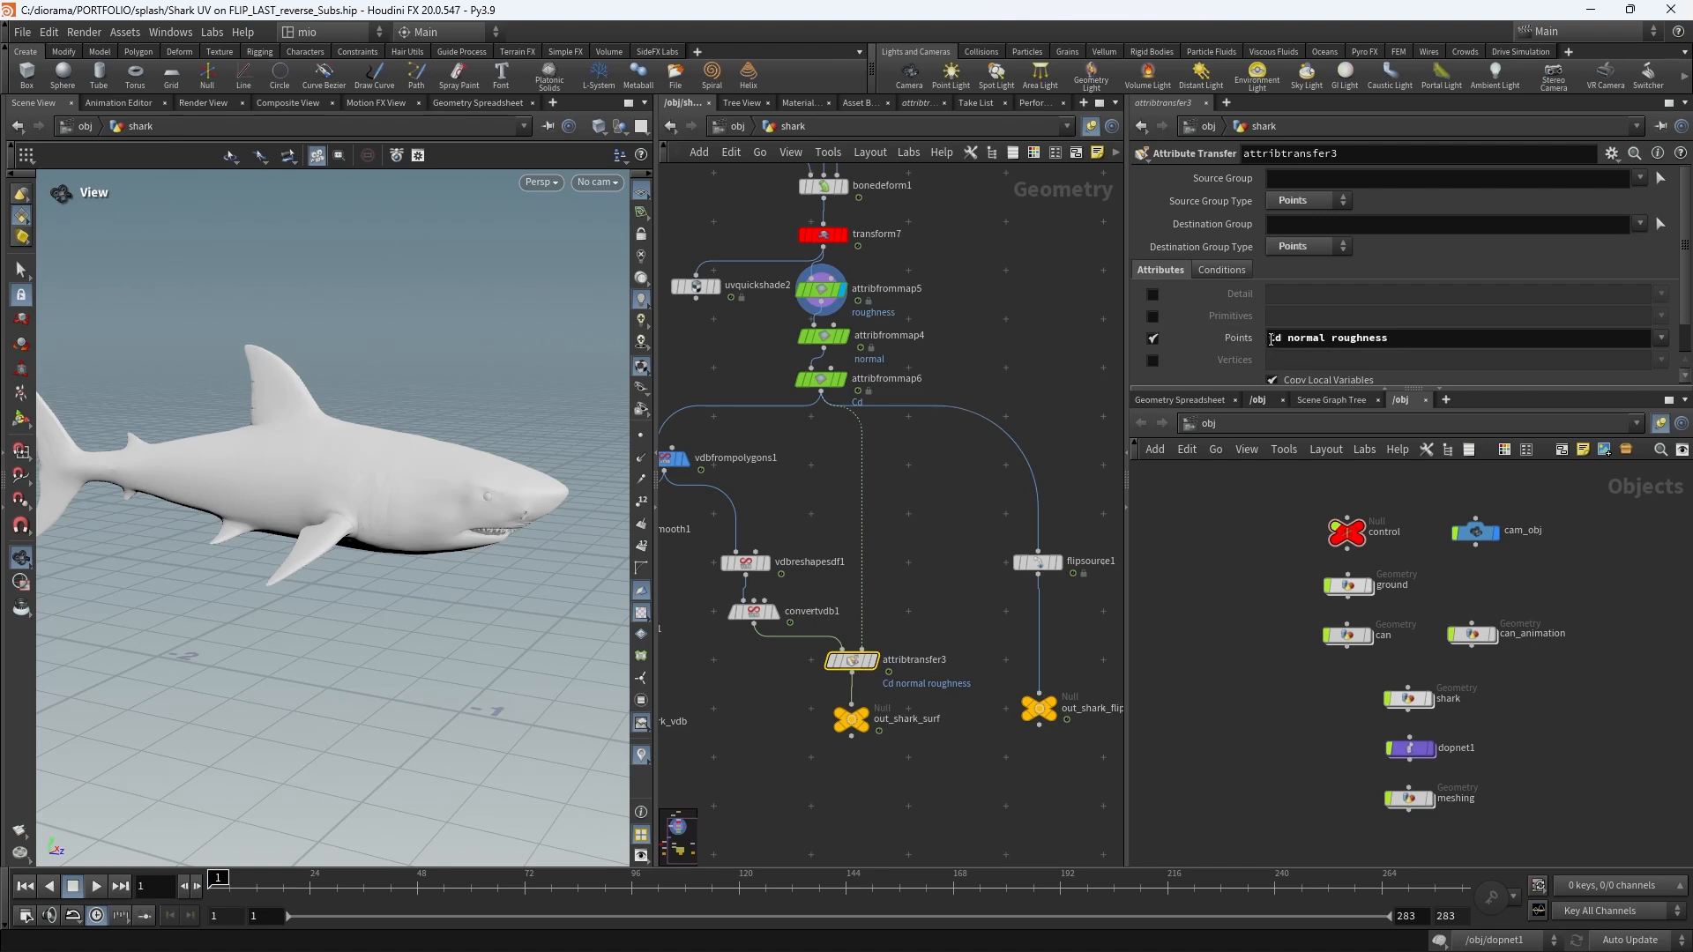
{"action": "left_click", "coordinate": [864, 723]}
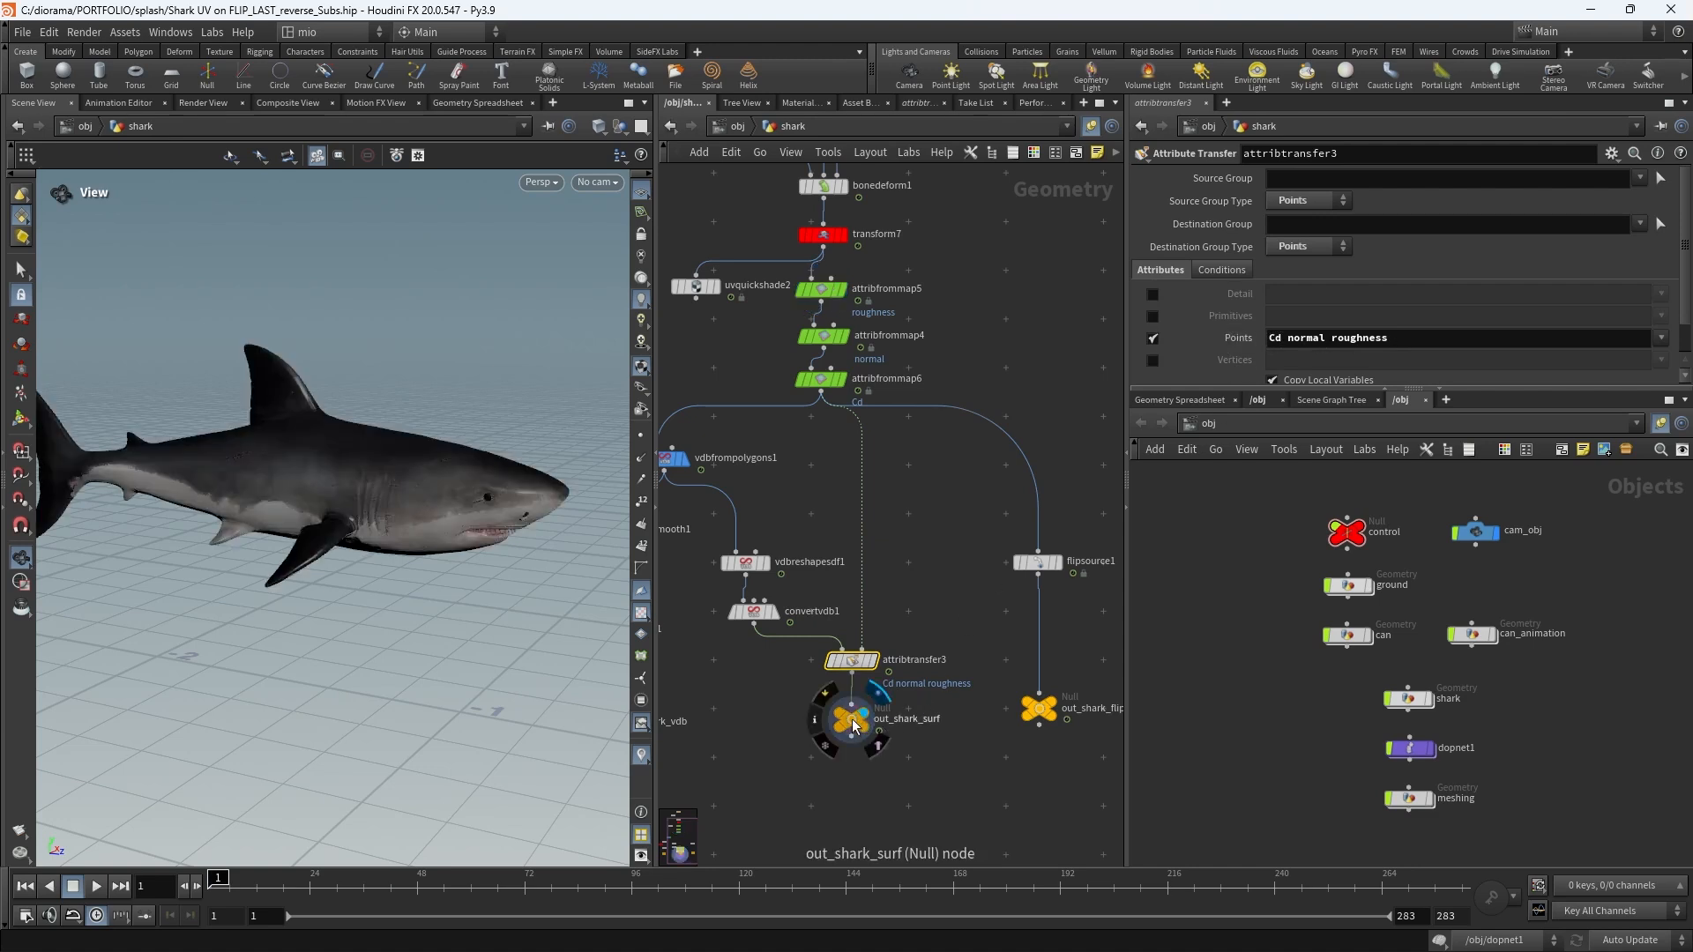
{"action": "left_click", "coordinate": [853, 719]}
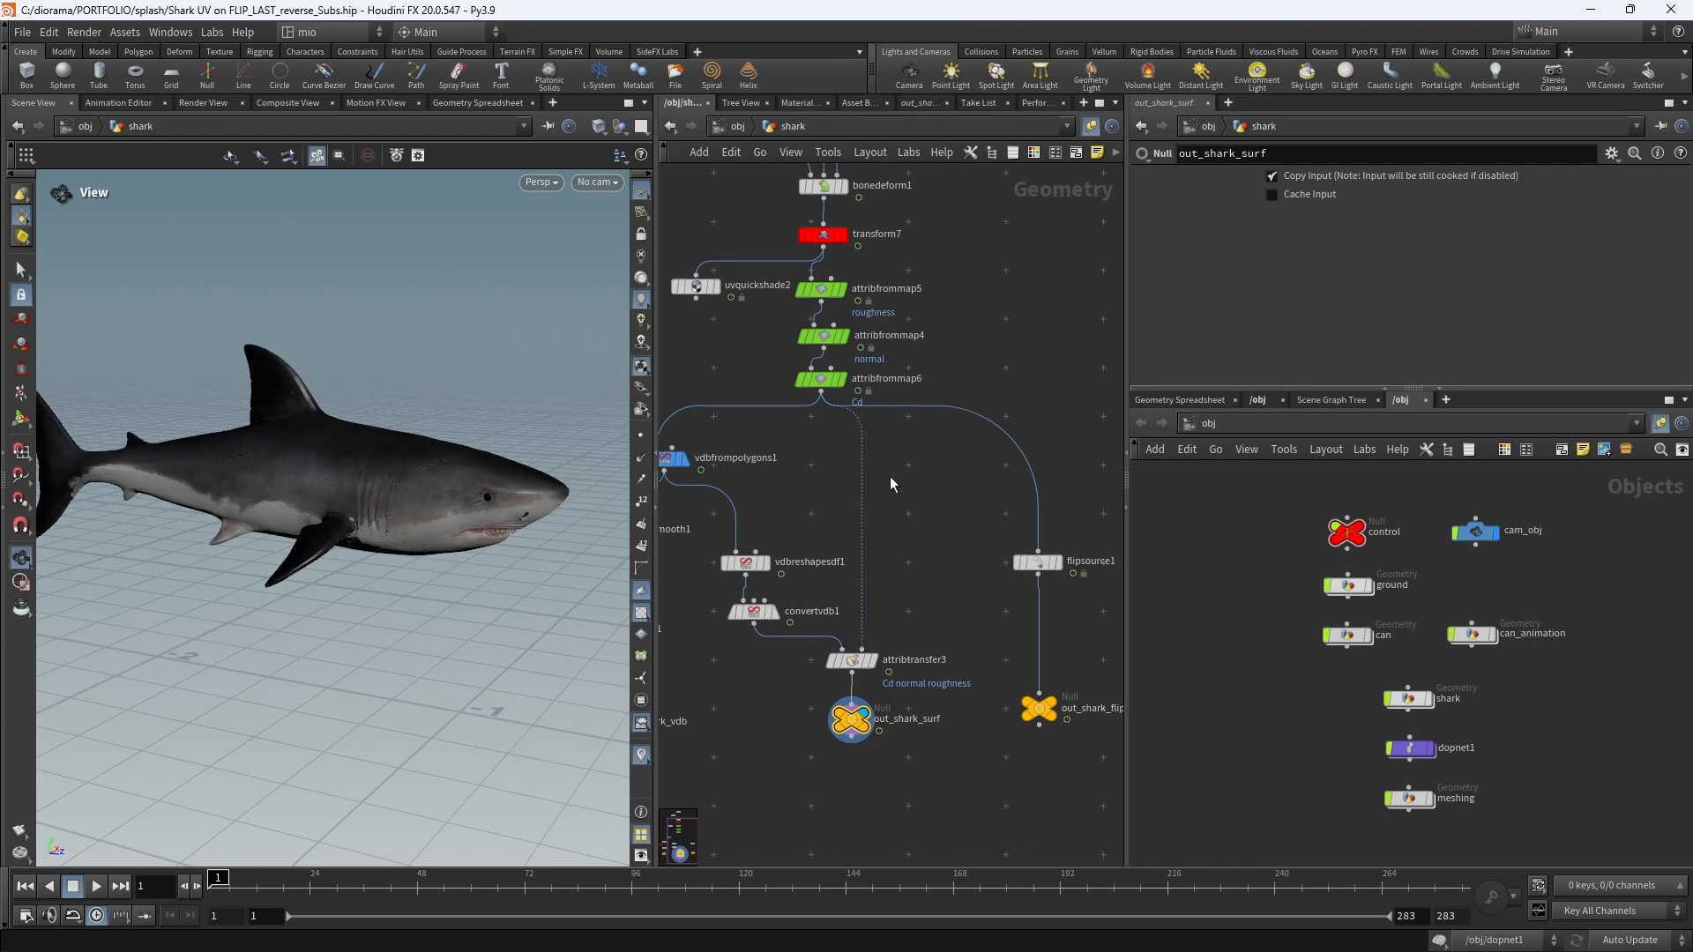
Return to the object level and enter the dopnet1 simulation network to view its particle nodes.
{"action": "key", "text": "u"}
{"action": "left_click", "coordinate": [936, 629]}
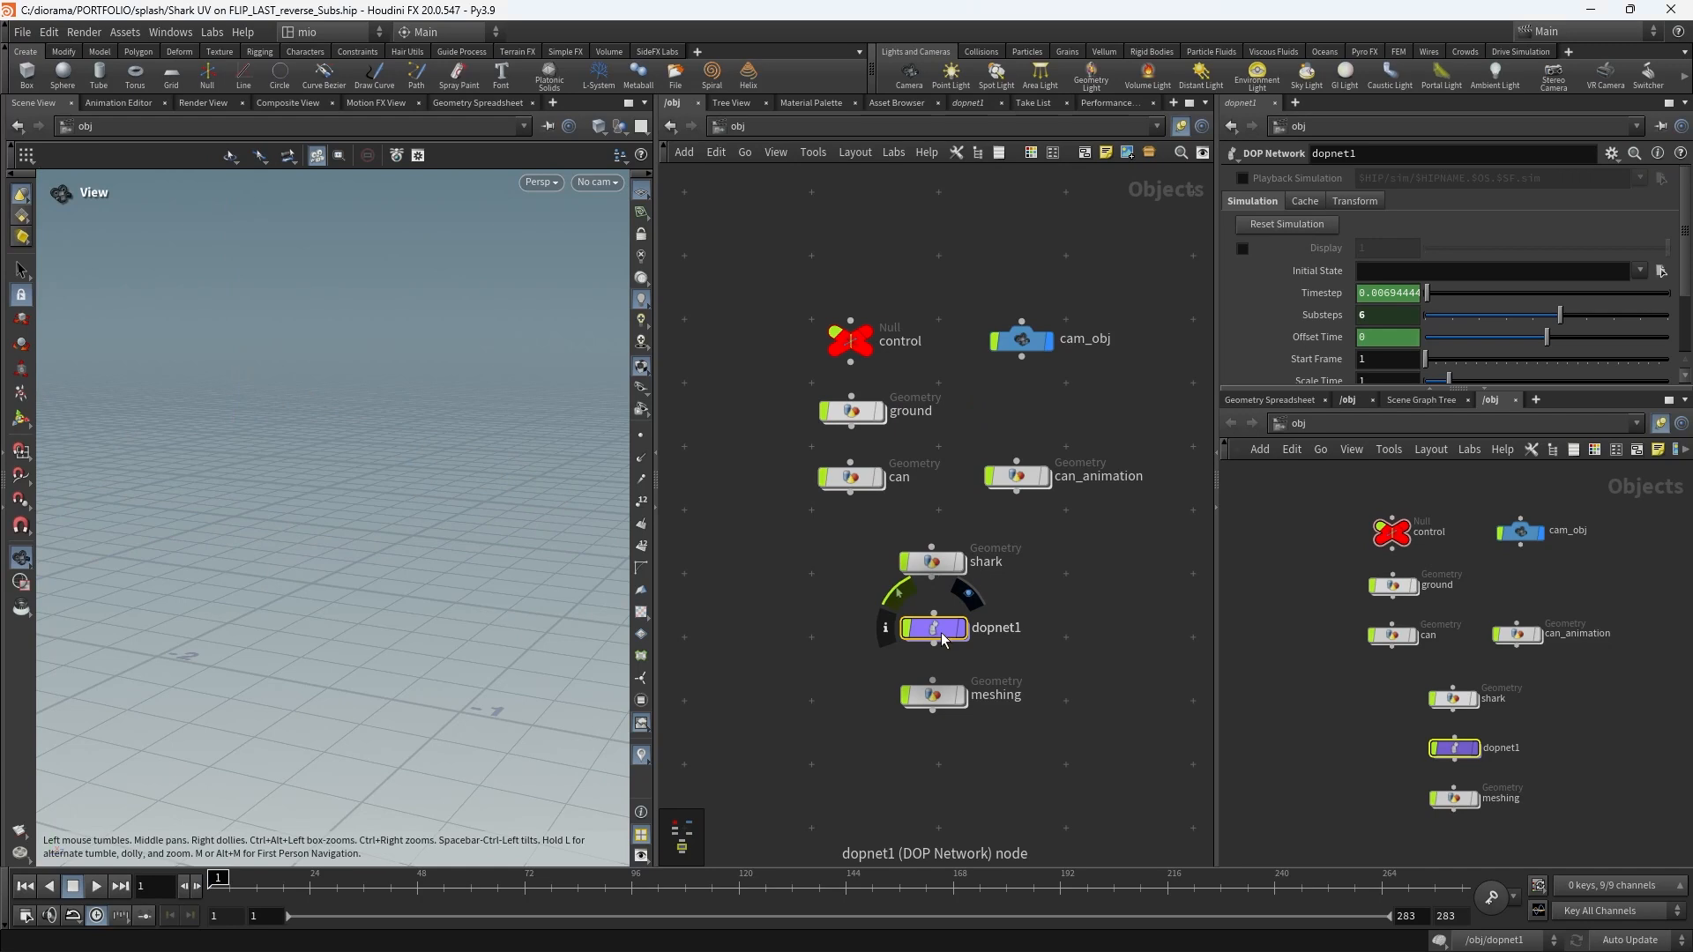
{"action": "double_click", "coordinate": [936, 630]}
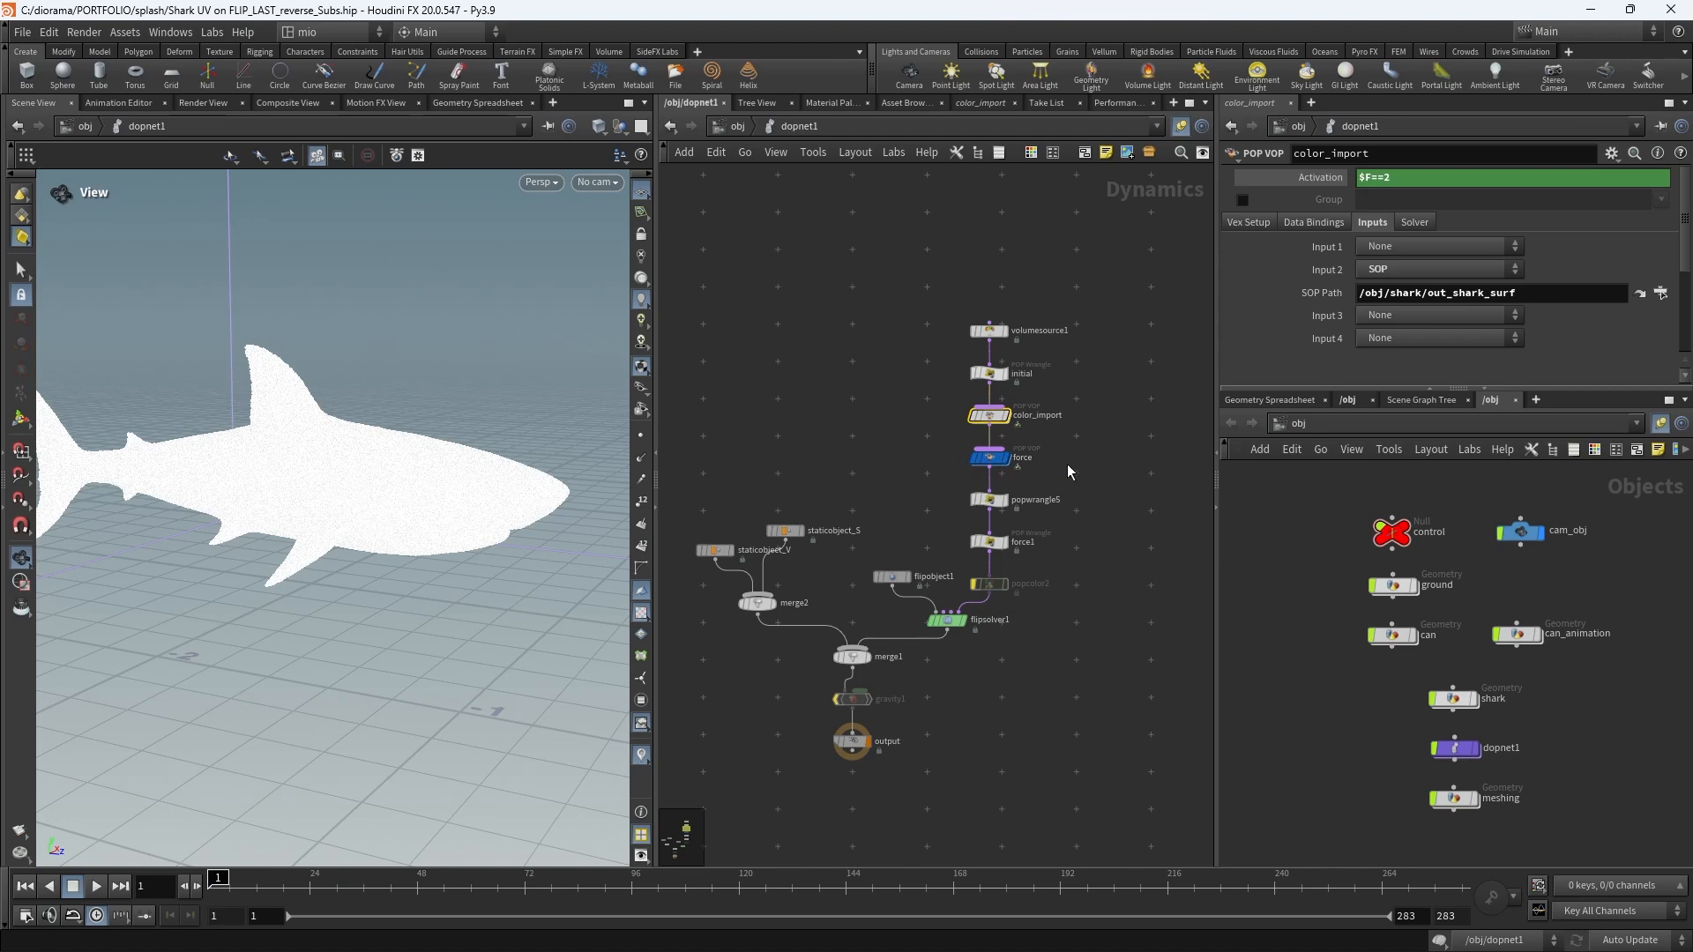
{"action": "scroll", "coordinate": [1061, 437], "scroll_direction": "up", "scroll_amount": 2}
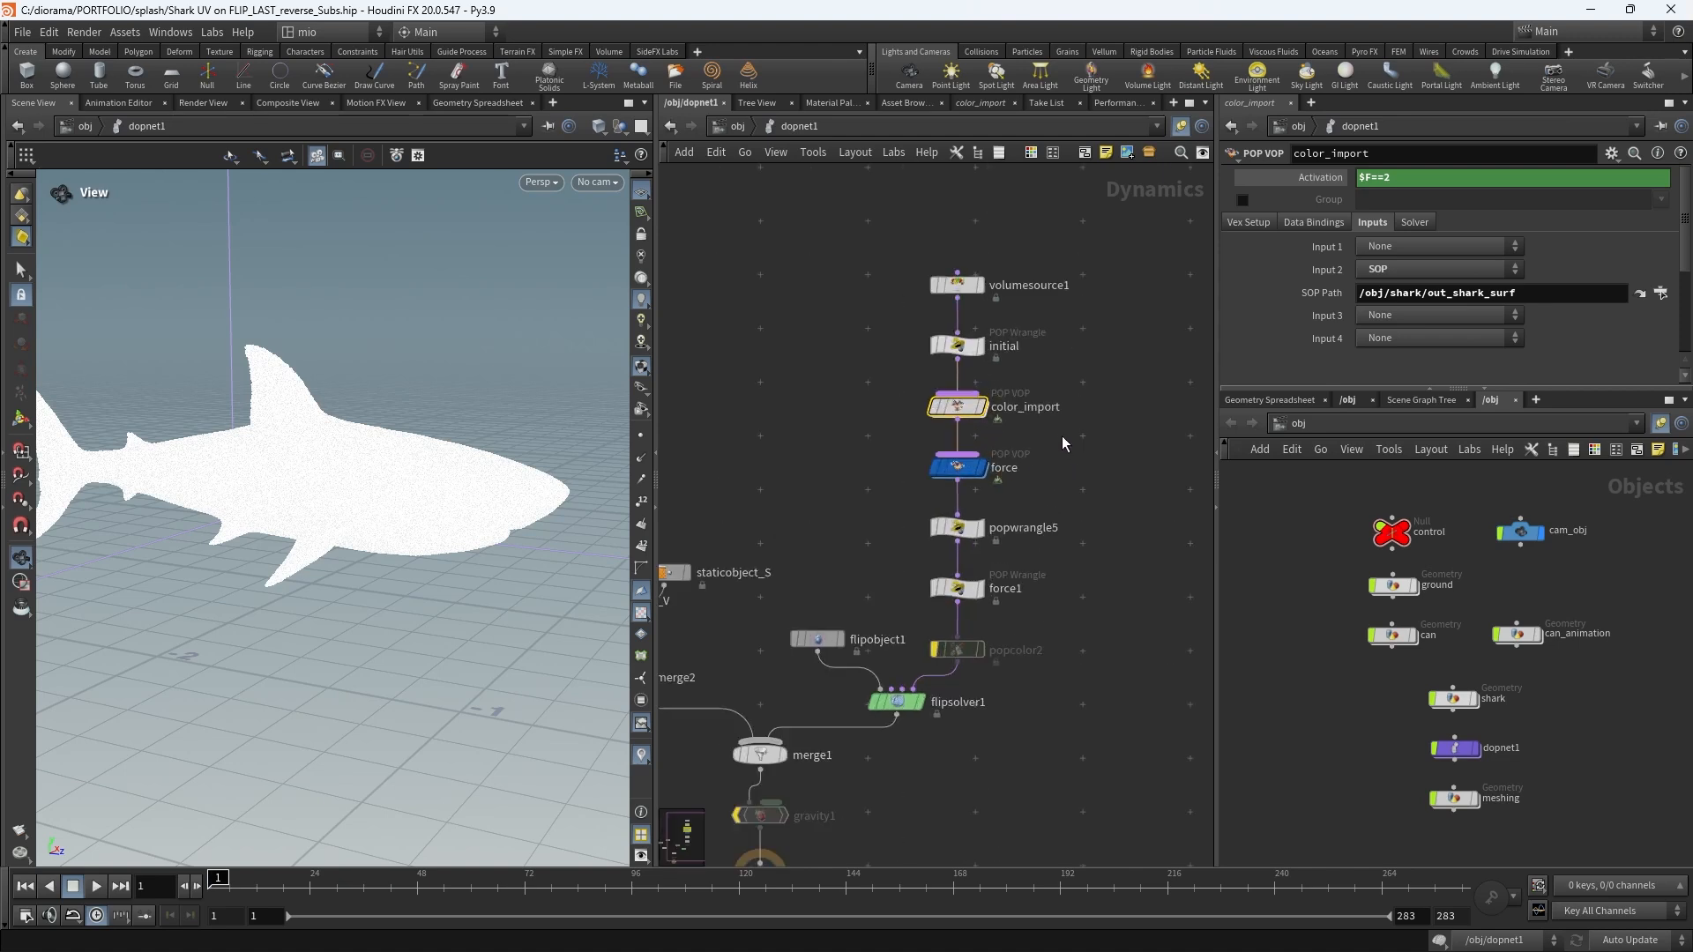
Examine the color_import POP VOP's SOP input and its inner network, including the pcfilter1 channel setting.
{"action": "double_click", "coordinate": [961, 408]}
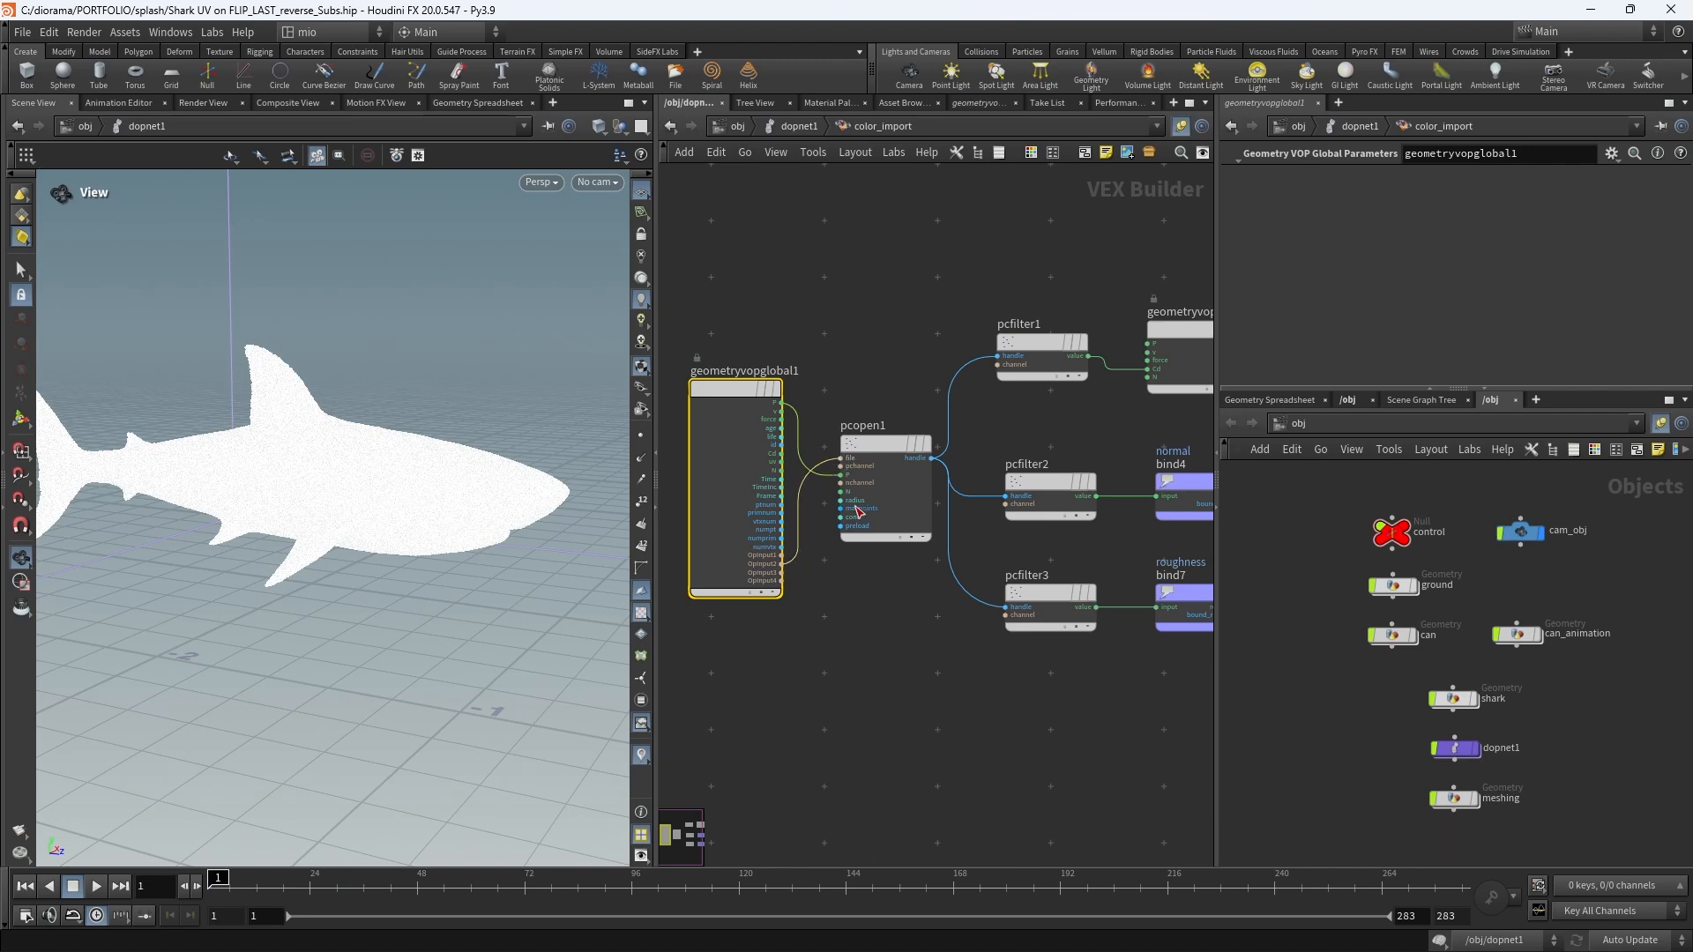
{"action": "mouse_move", "coordinate": [871, 419]}
{"action": "key", "text": "u"}
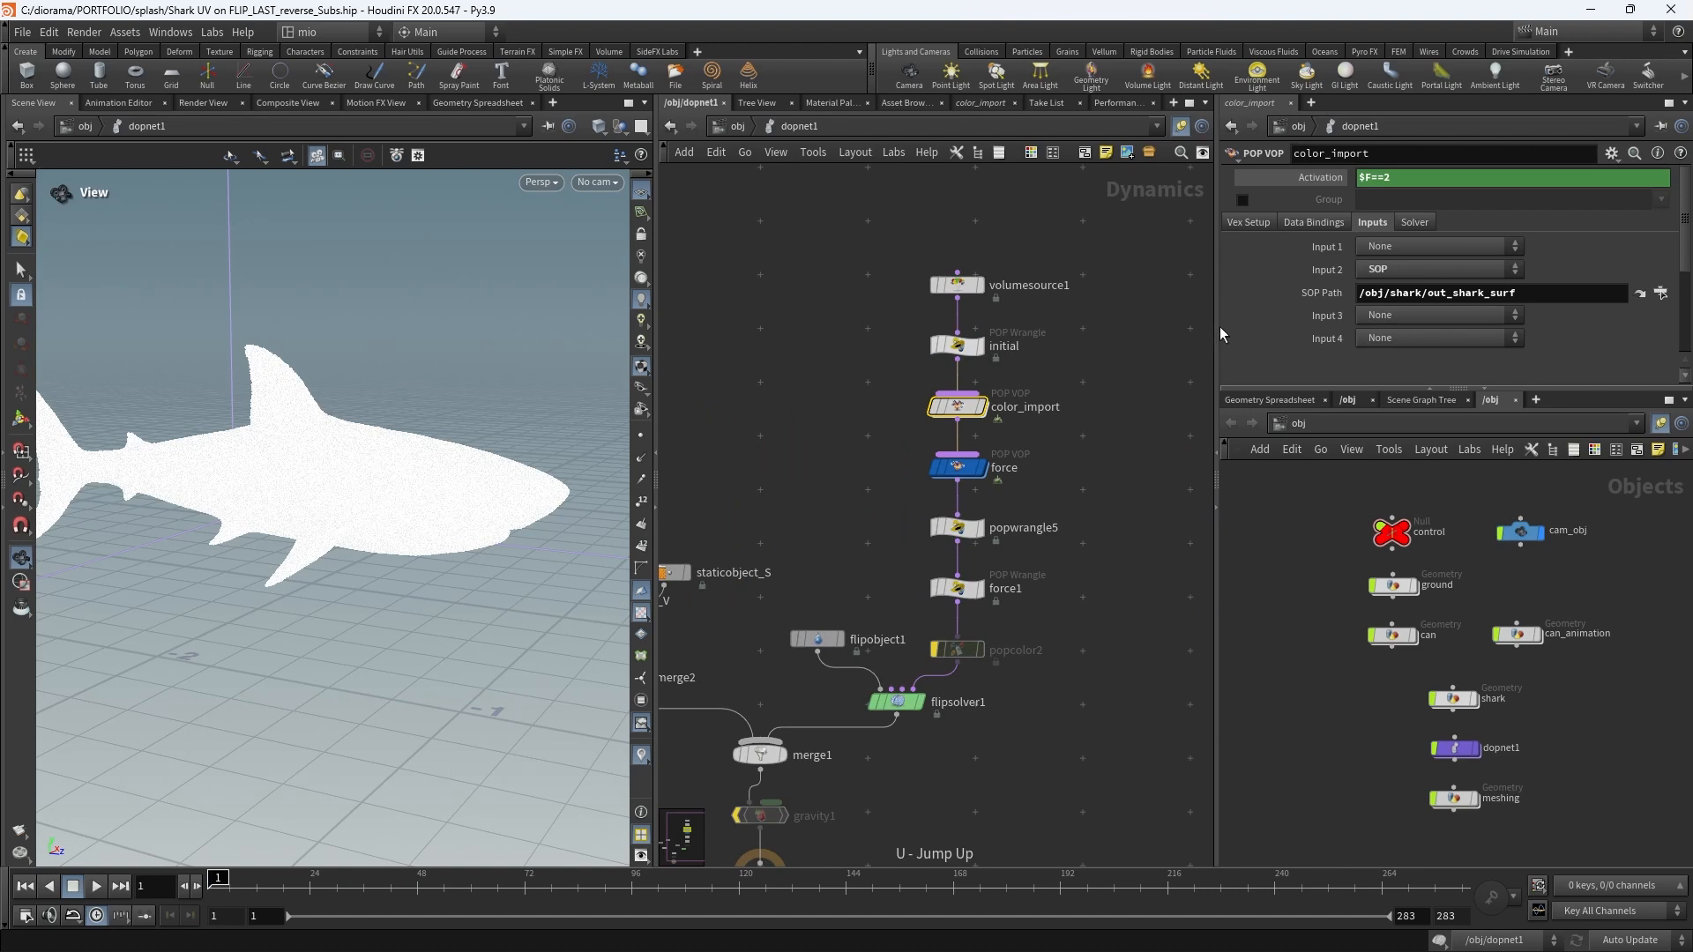
{"action": "double_click", "coordinate": [957, 406]}
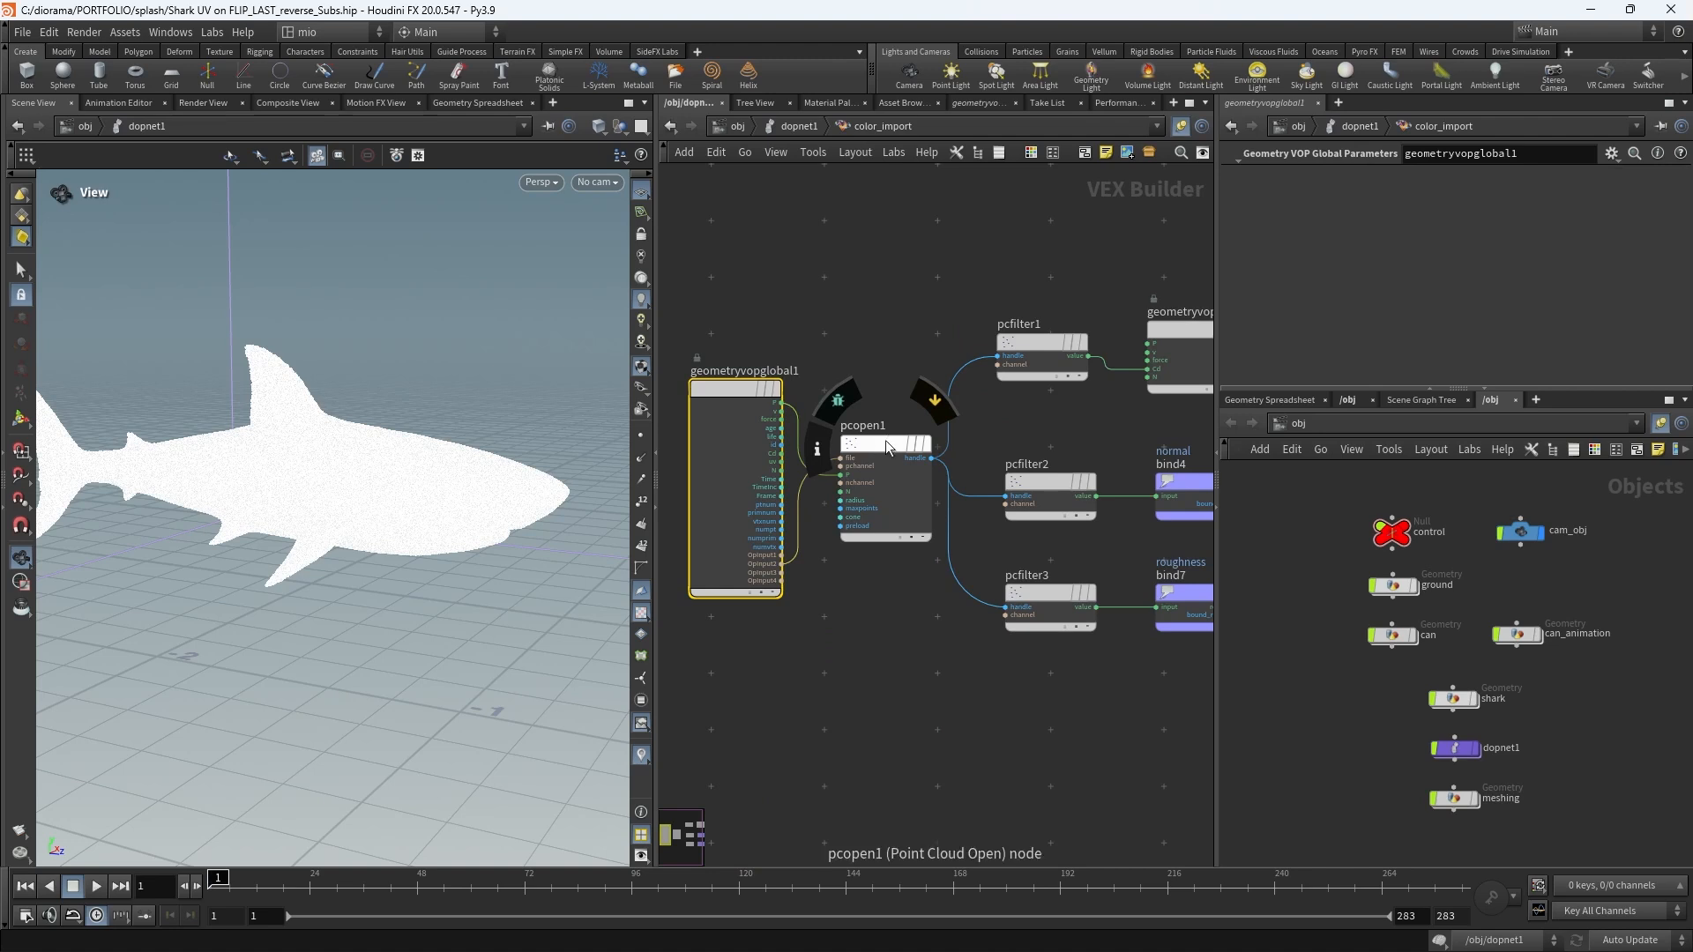
{"action": "middle_click_drag", "start_coordinate": [901, 368], "coordinate": [796, 351]}
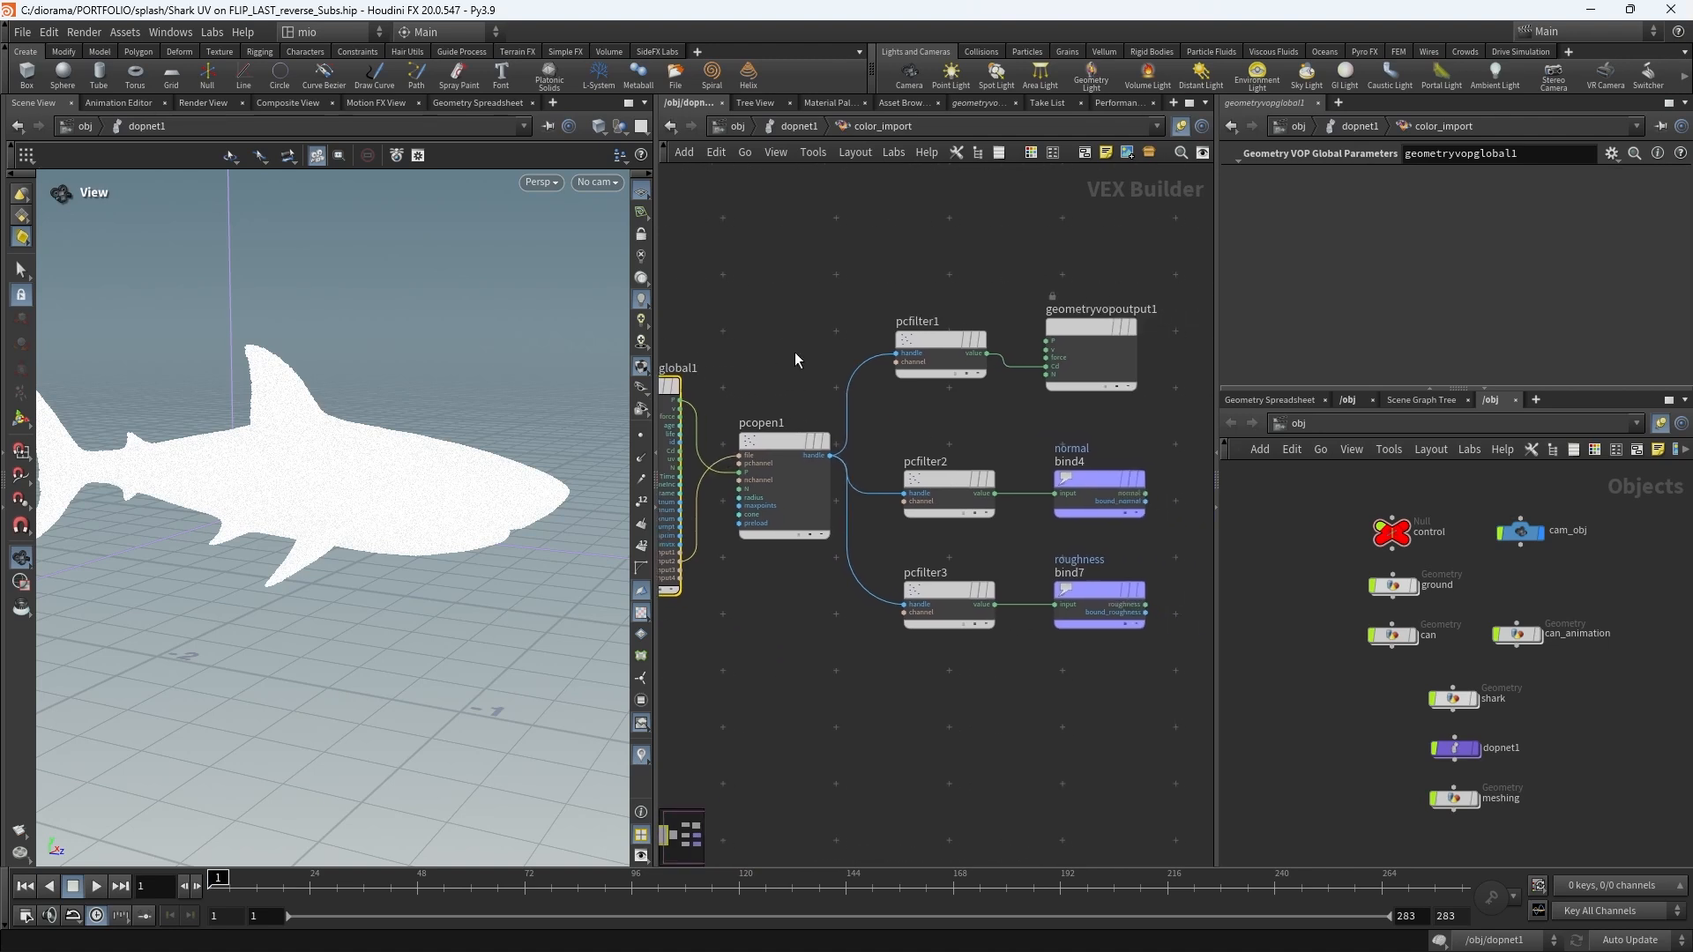
{"action": "left_click", "coordinate": [923, 349]}
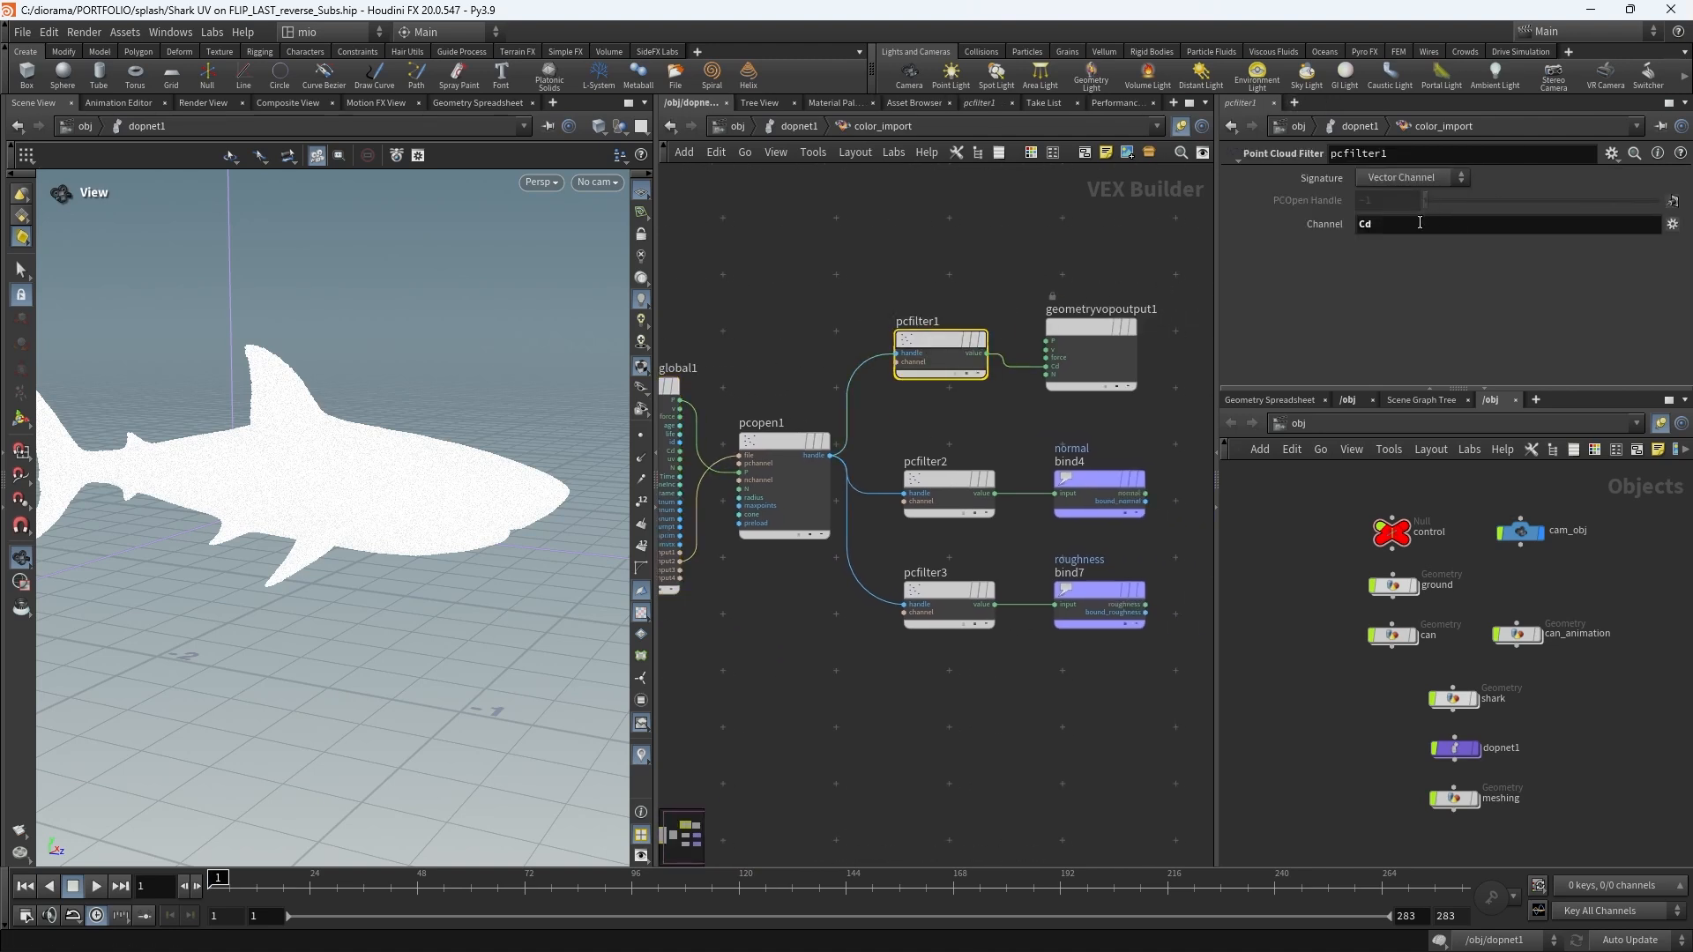
Move geometryvopoutput1 slightly aside and examine the pcfilter2, bind4 and pcfilter3 nodes that import the normal and roughness attributes.
{"action": "left_click_drag", "start_coordinate": [1093, 319], "coordinate": [1111, 317]}
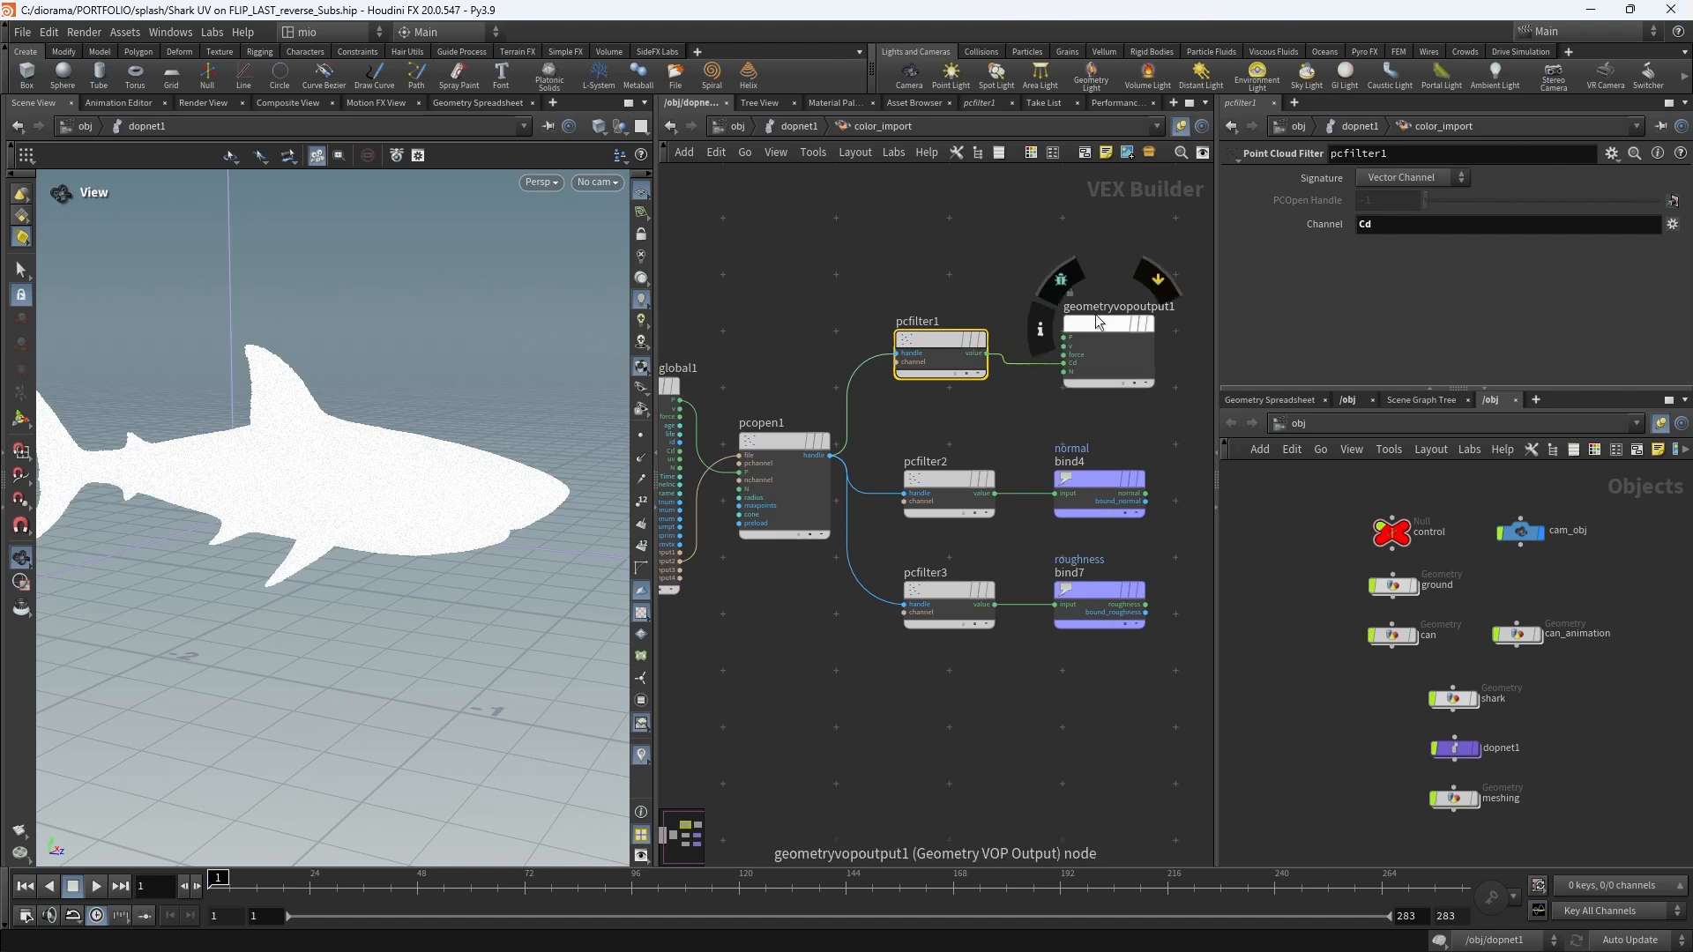
{"action": "left_click", "coordinate": [954, 479]}
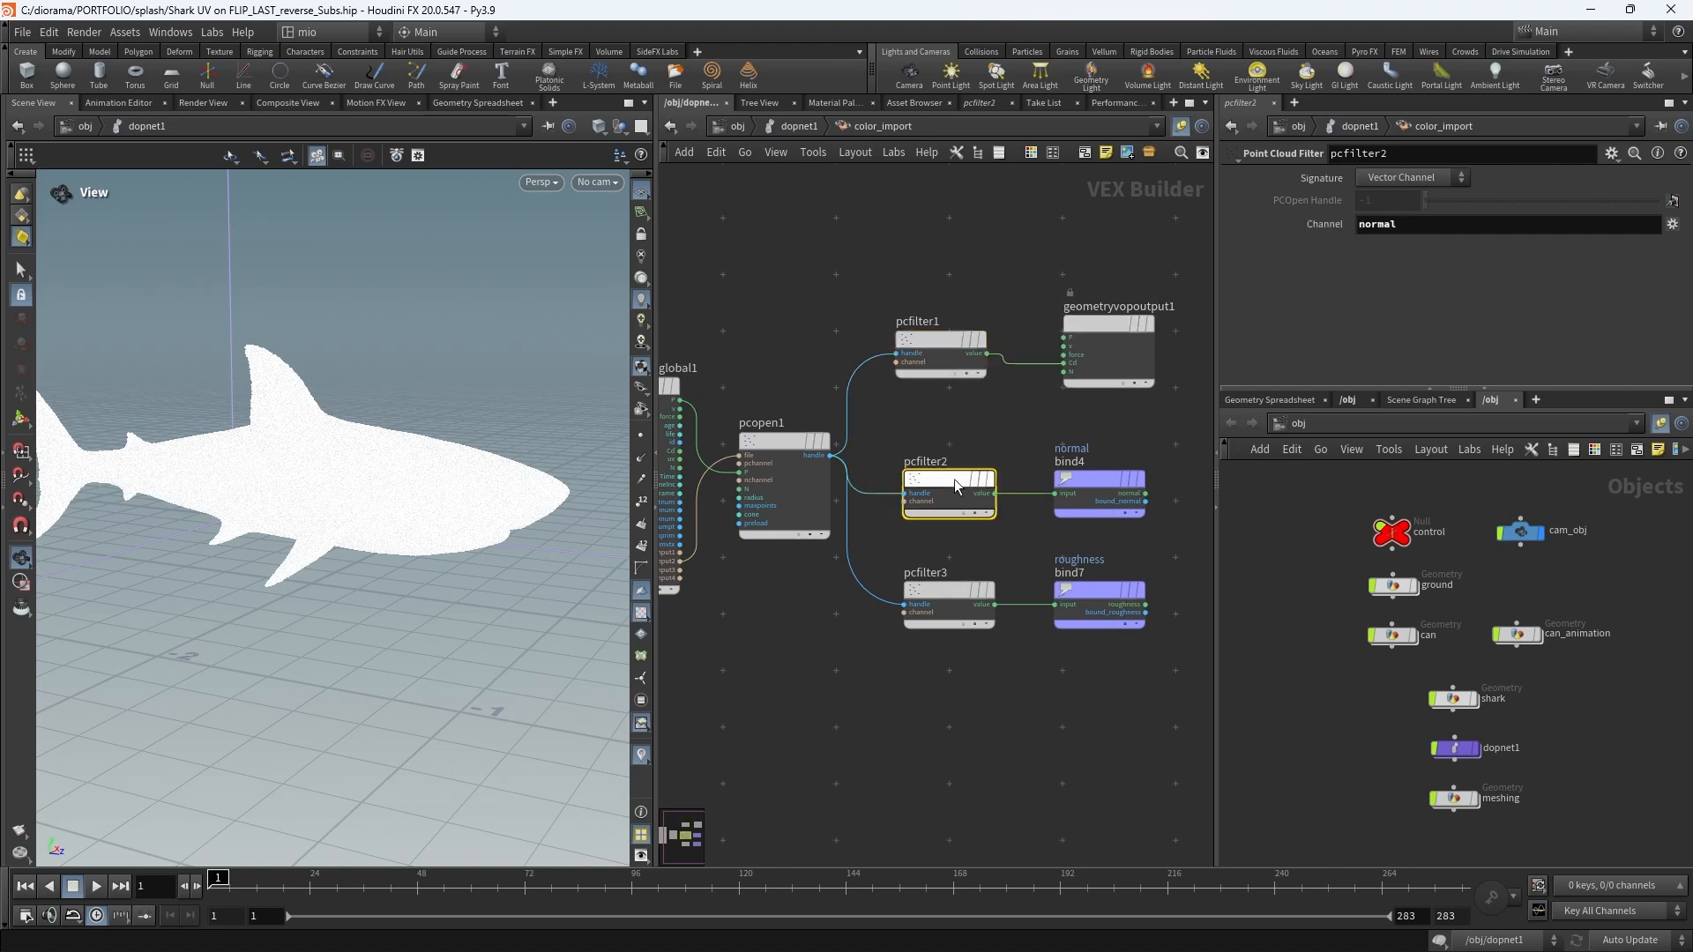
{"action": "left_click", "coordinate": [1088, 488]}
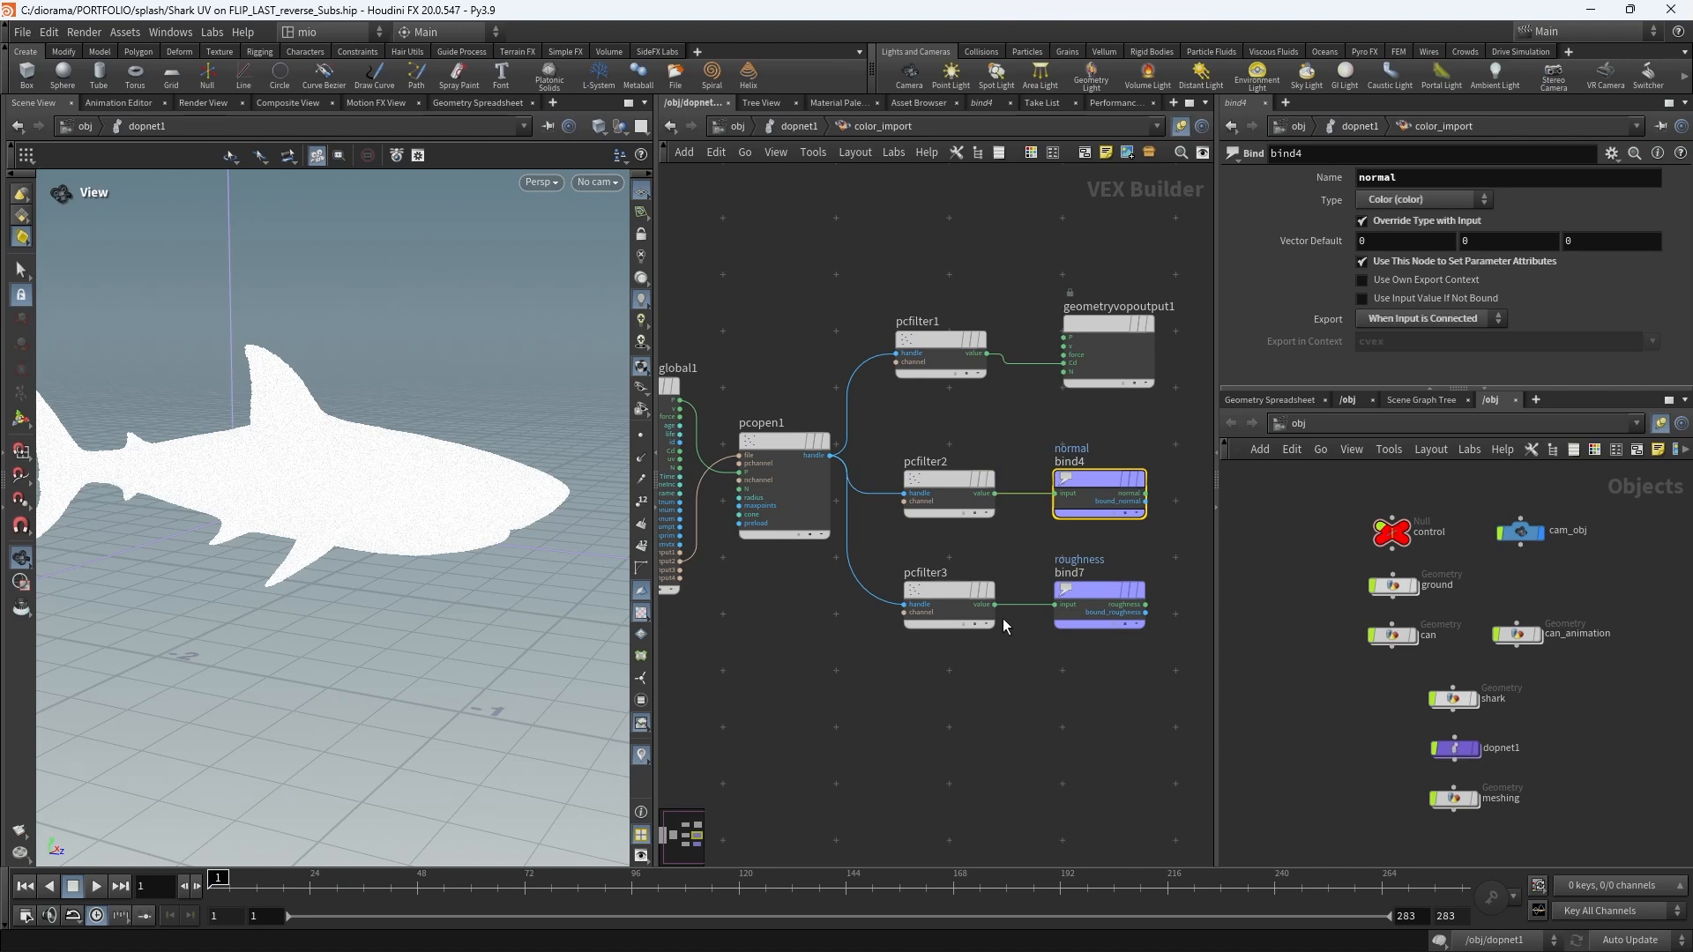
{"action": "left_click", "coordinate": [961, 604]}
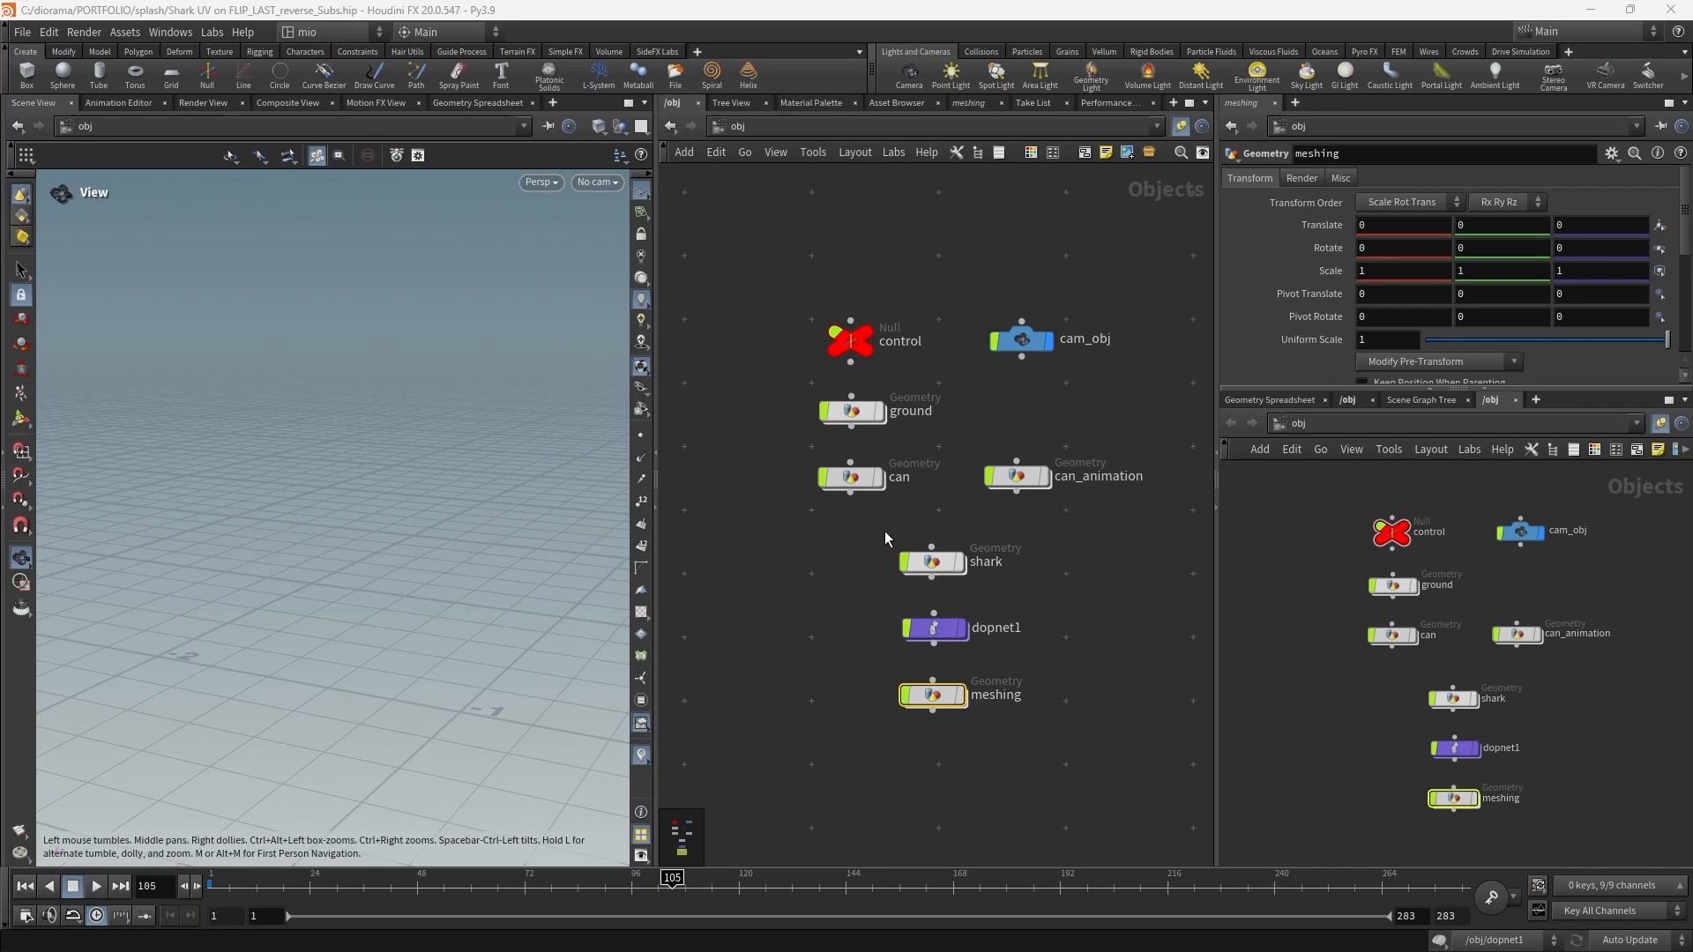
Switch to the stage network and enter the shark_points material inside materiallibrary1.
{"action": "left_click", "coordinate": [737, 126]}
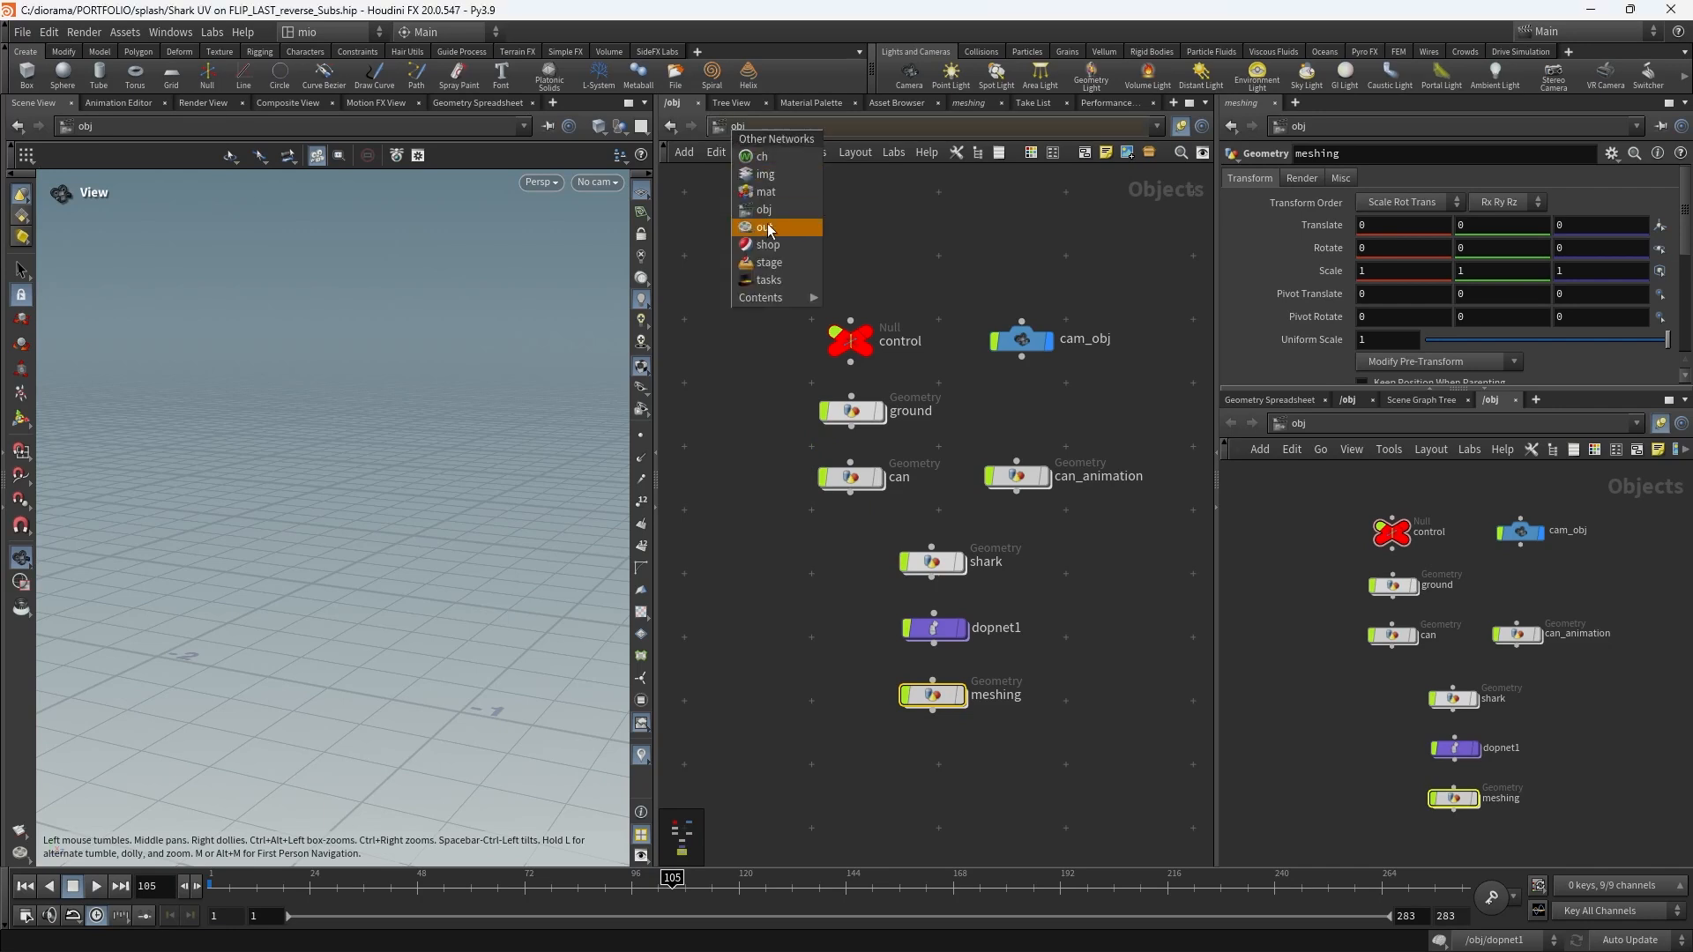
{"action": "left_click", "coordinate": [767, 269]}
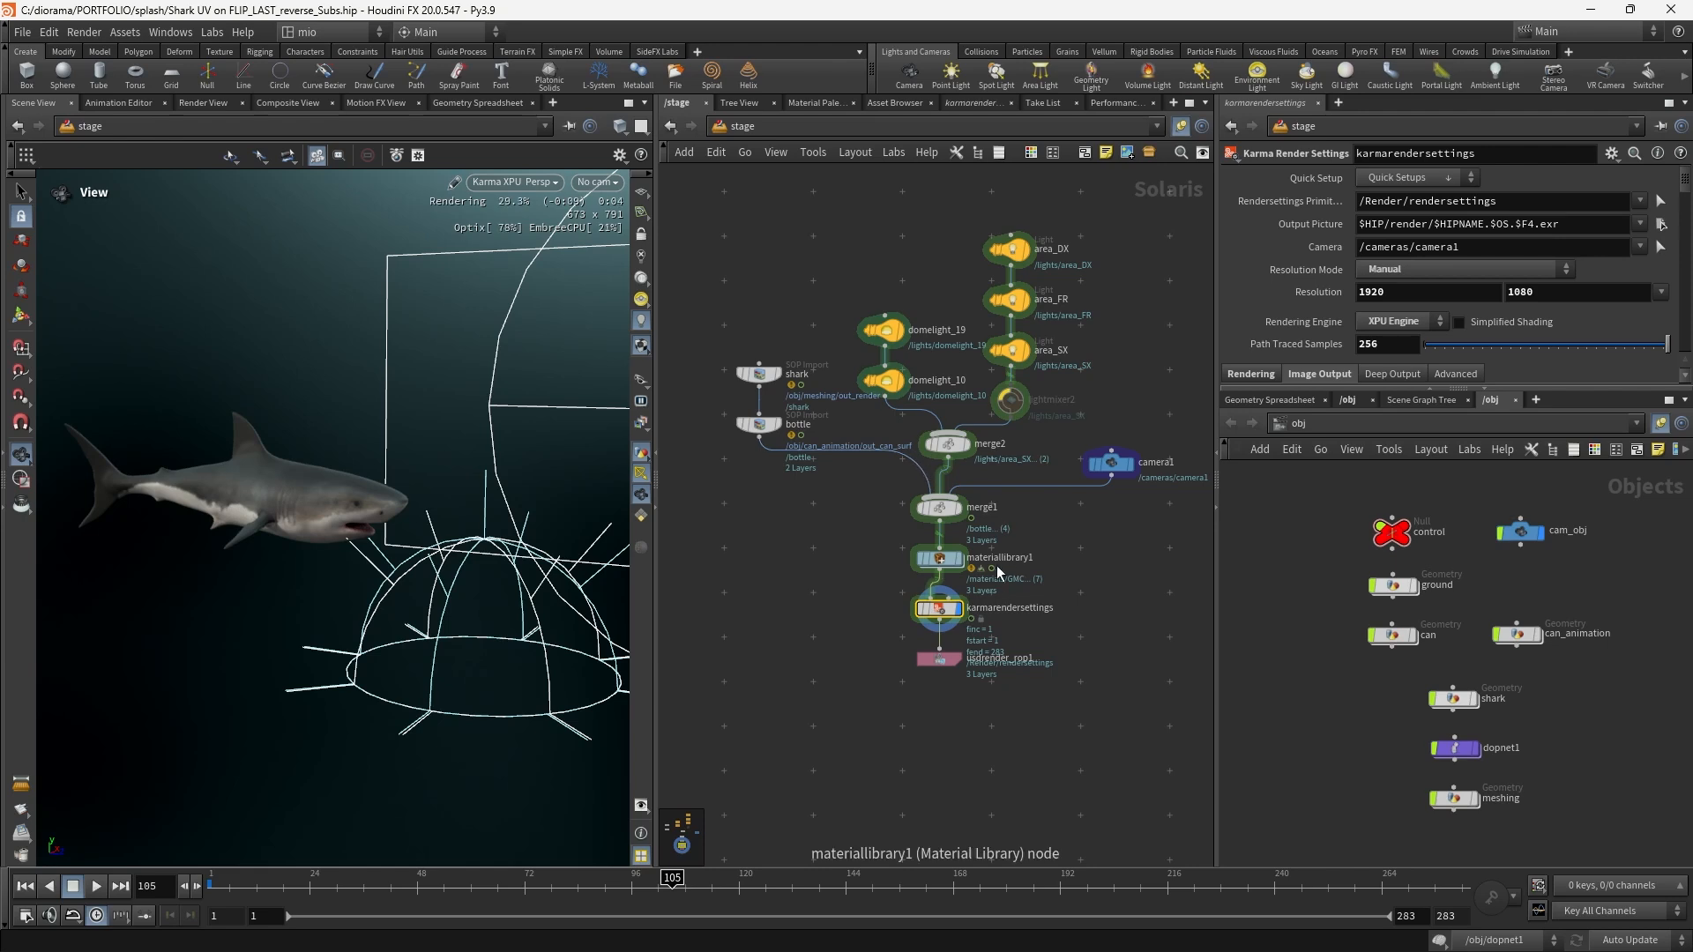
{"action": "mouse_move", "coordinate": [937, 615]}
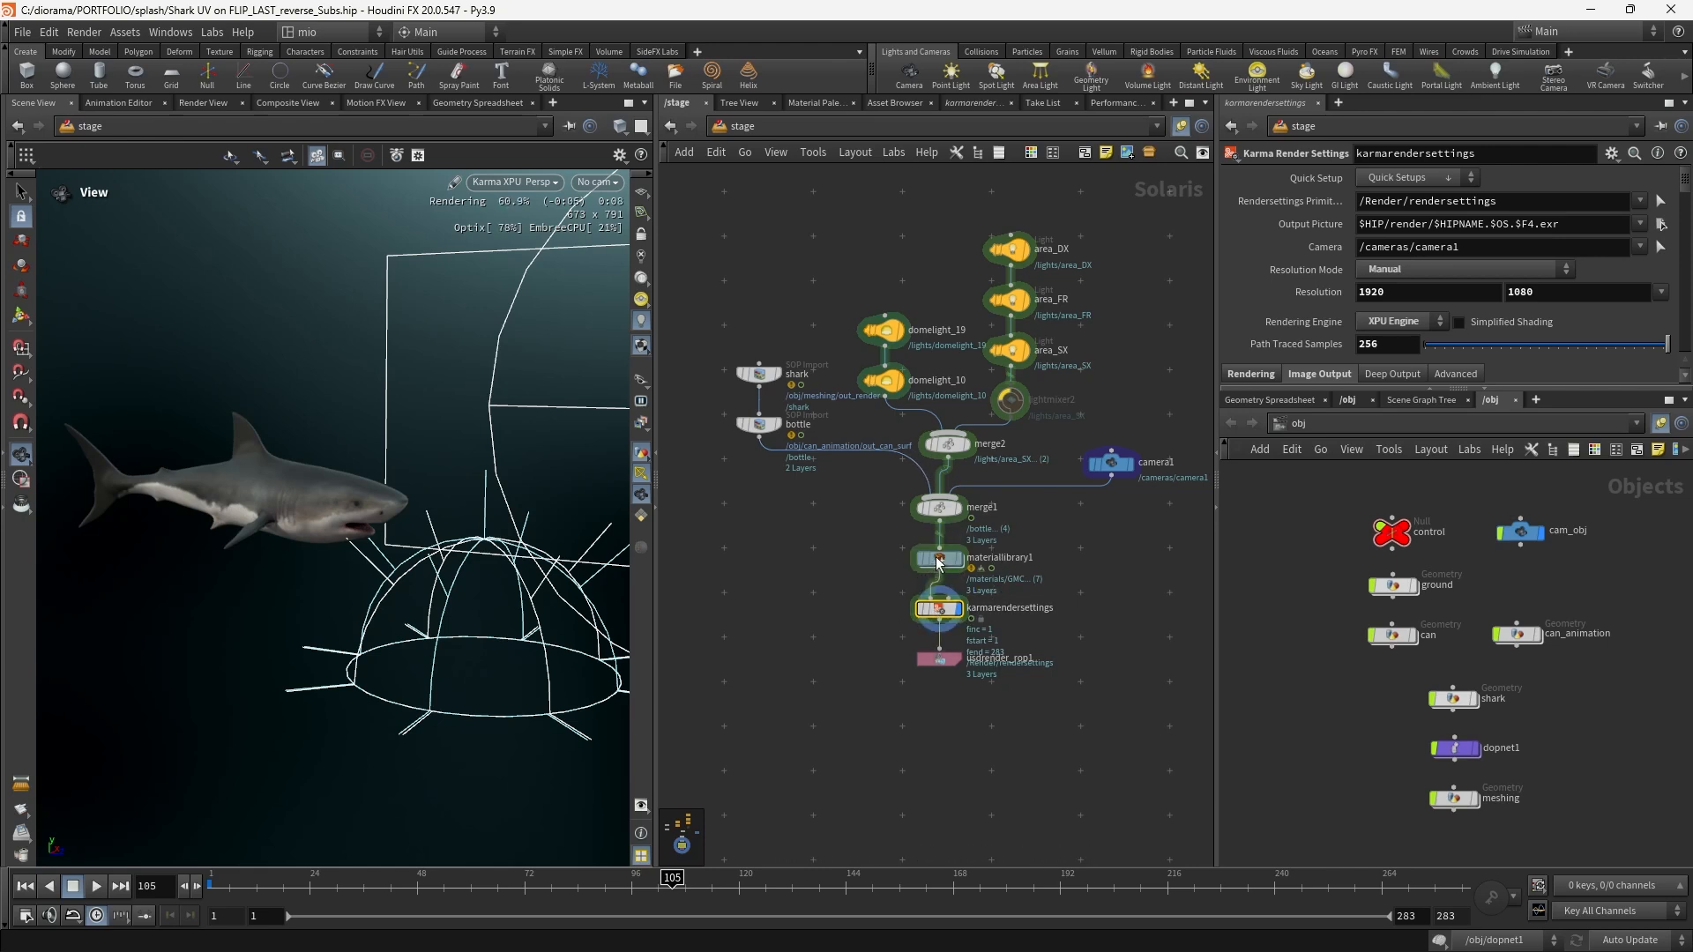
{"action": "left_click", "coordinate": [940, 559]}
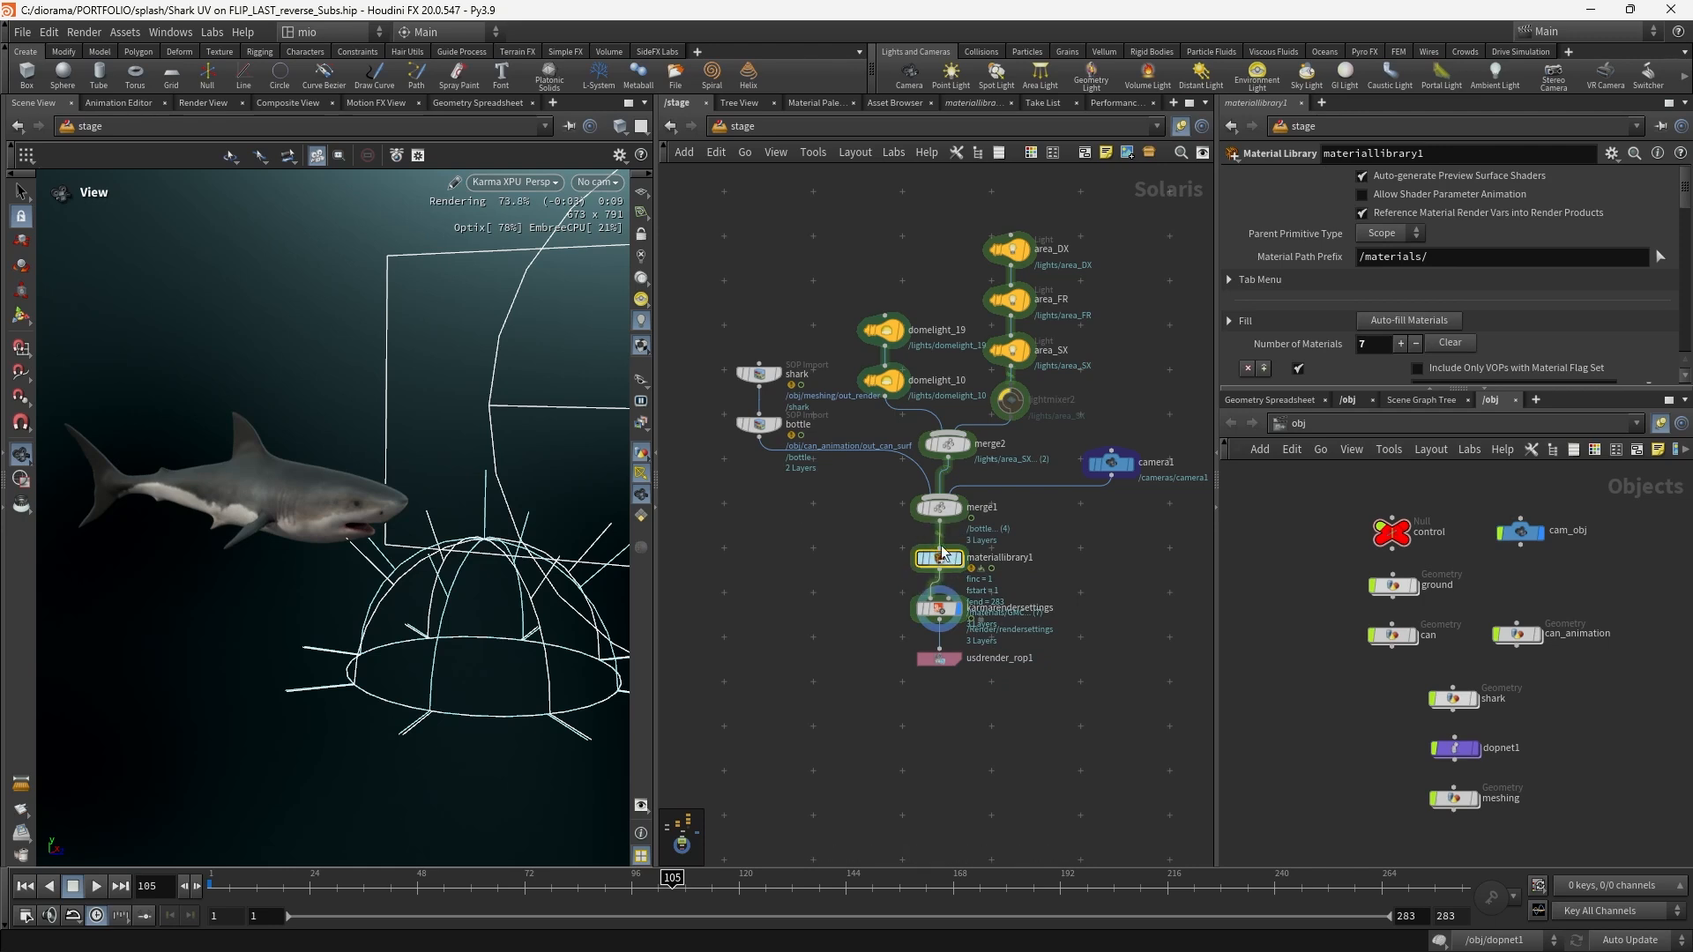
{"action": "key", "text": "i"}
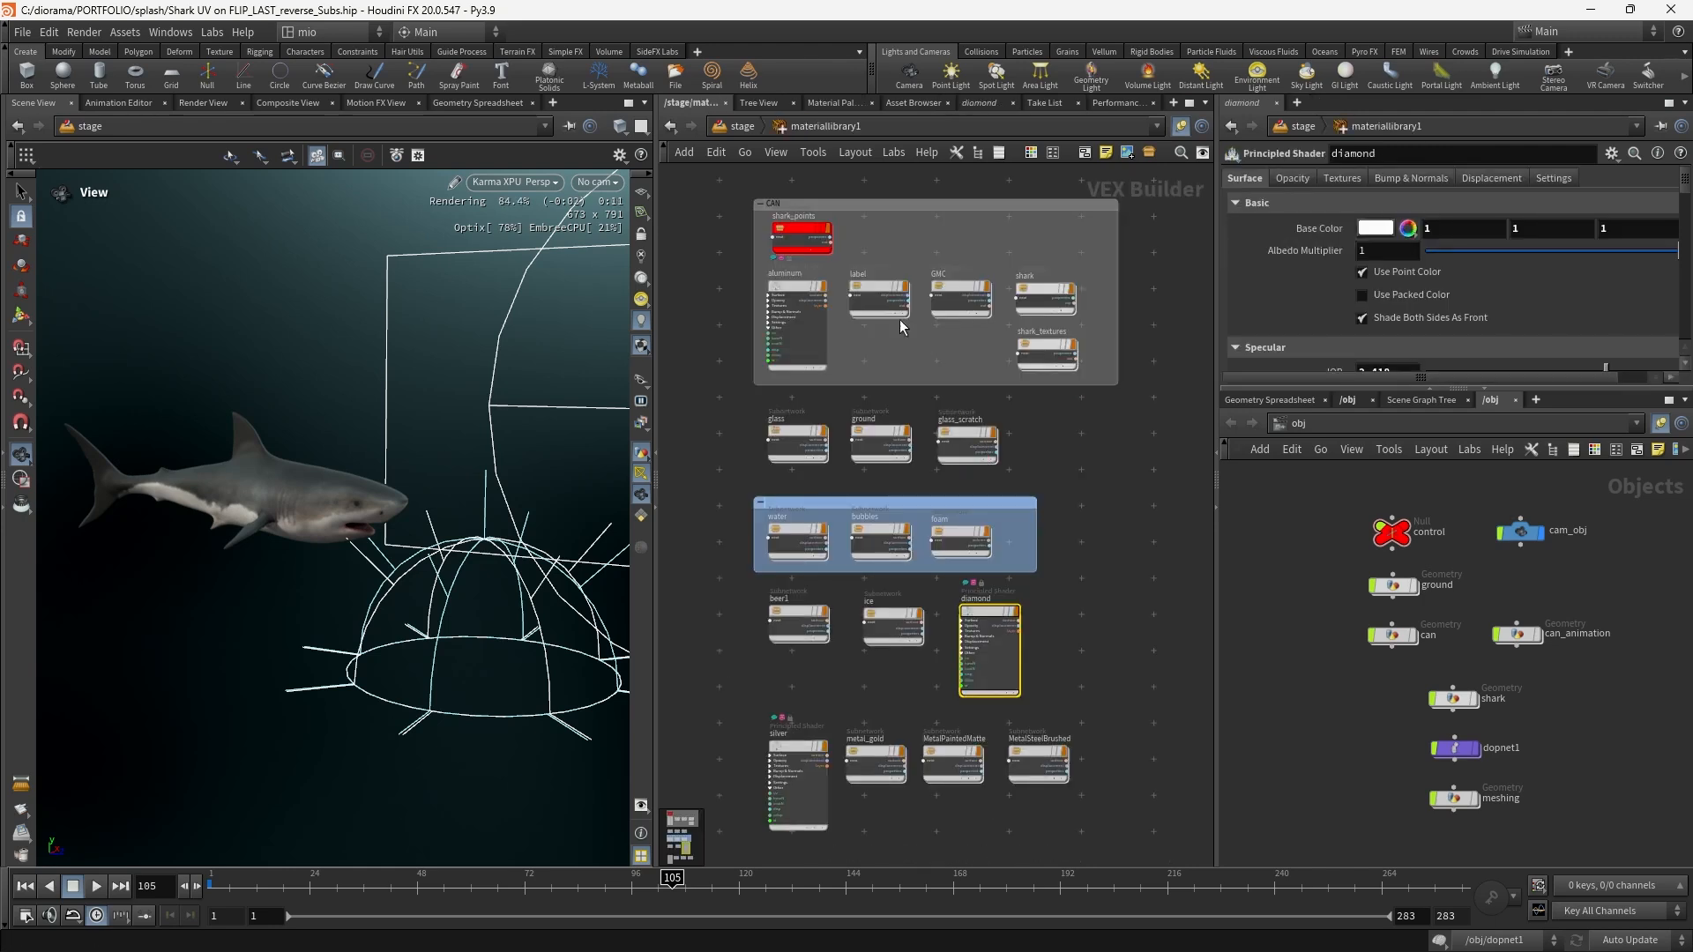
{"action": "double_click", "coordinate": [804, 238]}
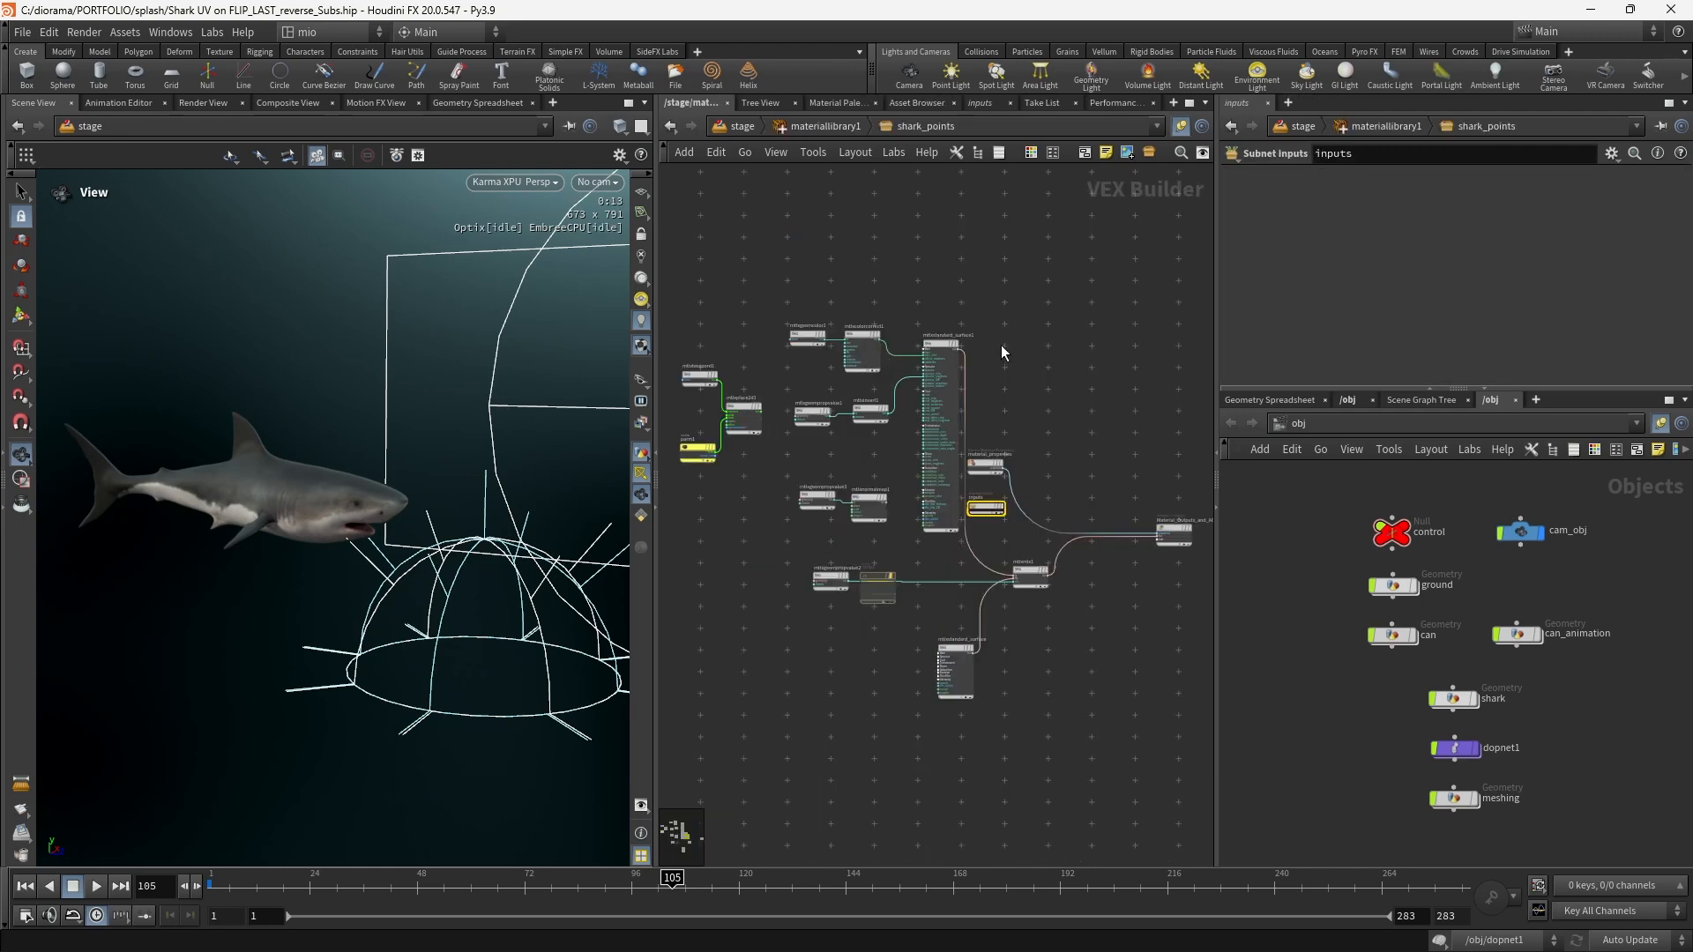
Inspect the mtlxgeomcolor1 and mtlxcolorcorrect1 settings that feed the base color of mtlxstandard_surface1.
{"action": "scroll", "coordinate": [832, 314], "scroll_direction": "up", "scroll_amount": 6}
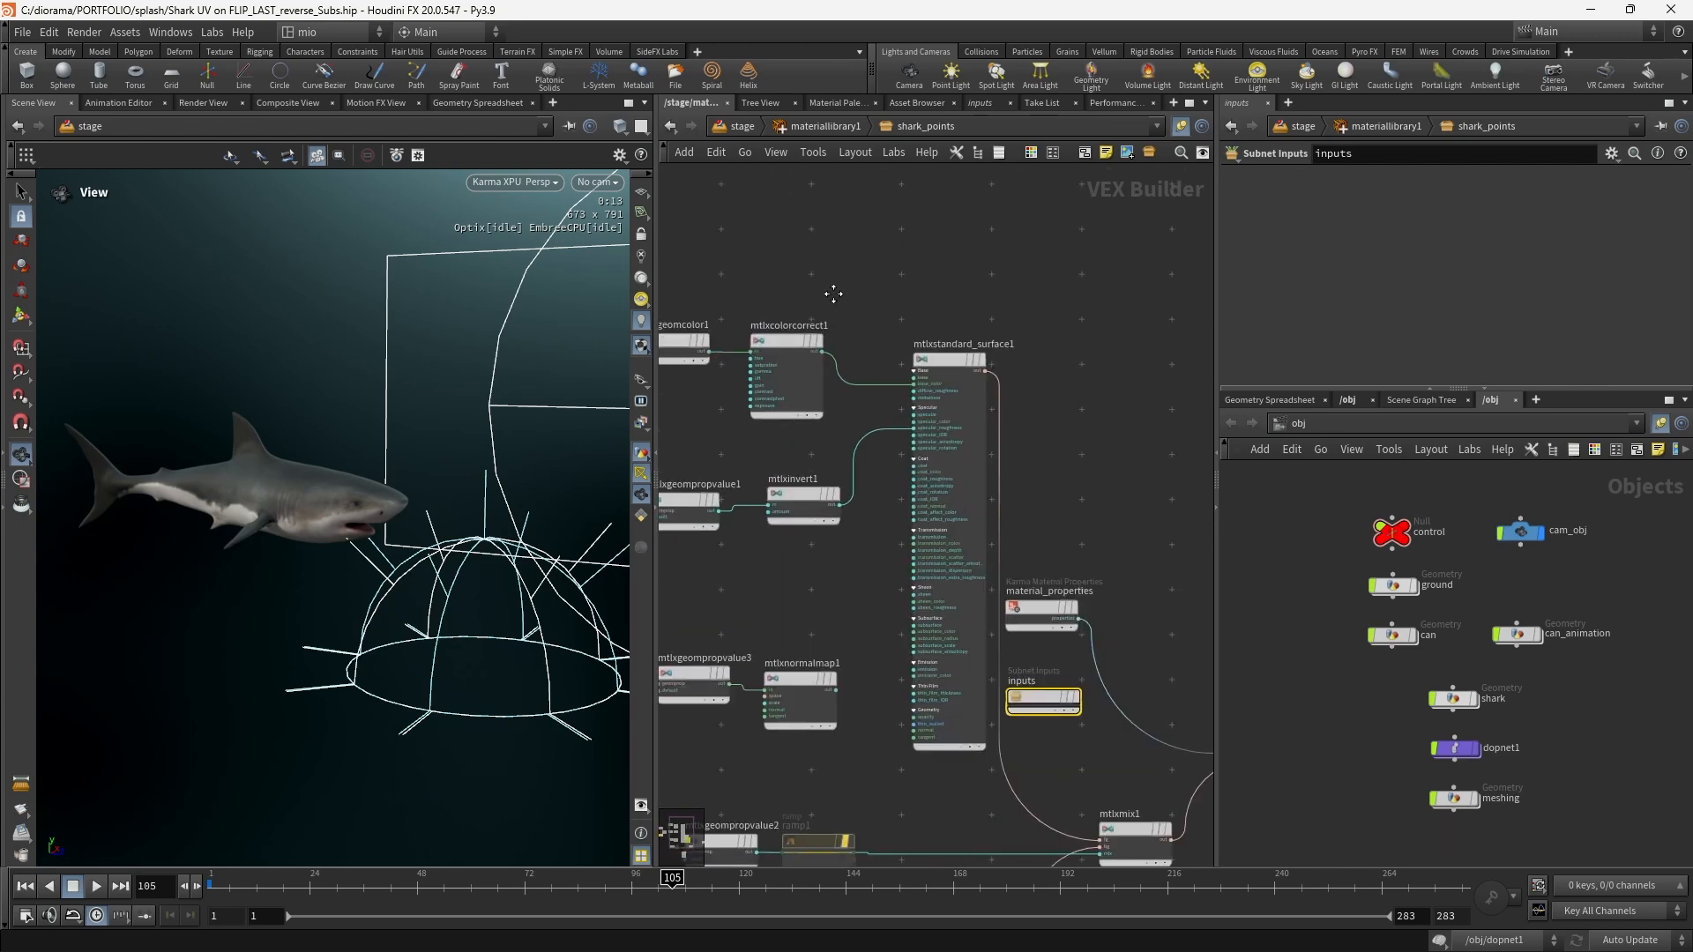
{"action": "left_click", "coordinate": [773, 349]}
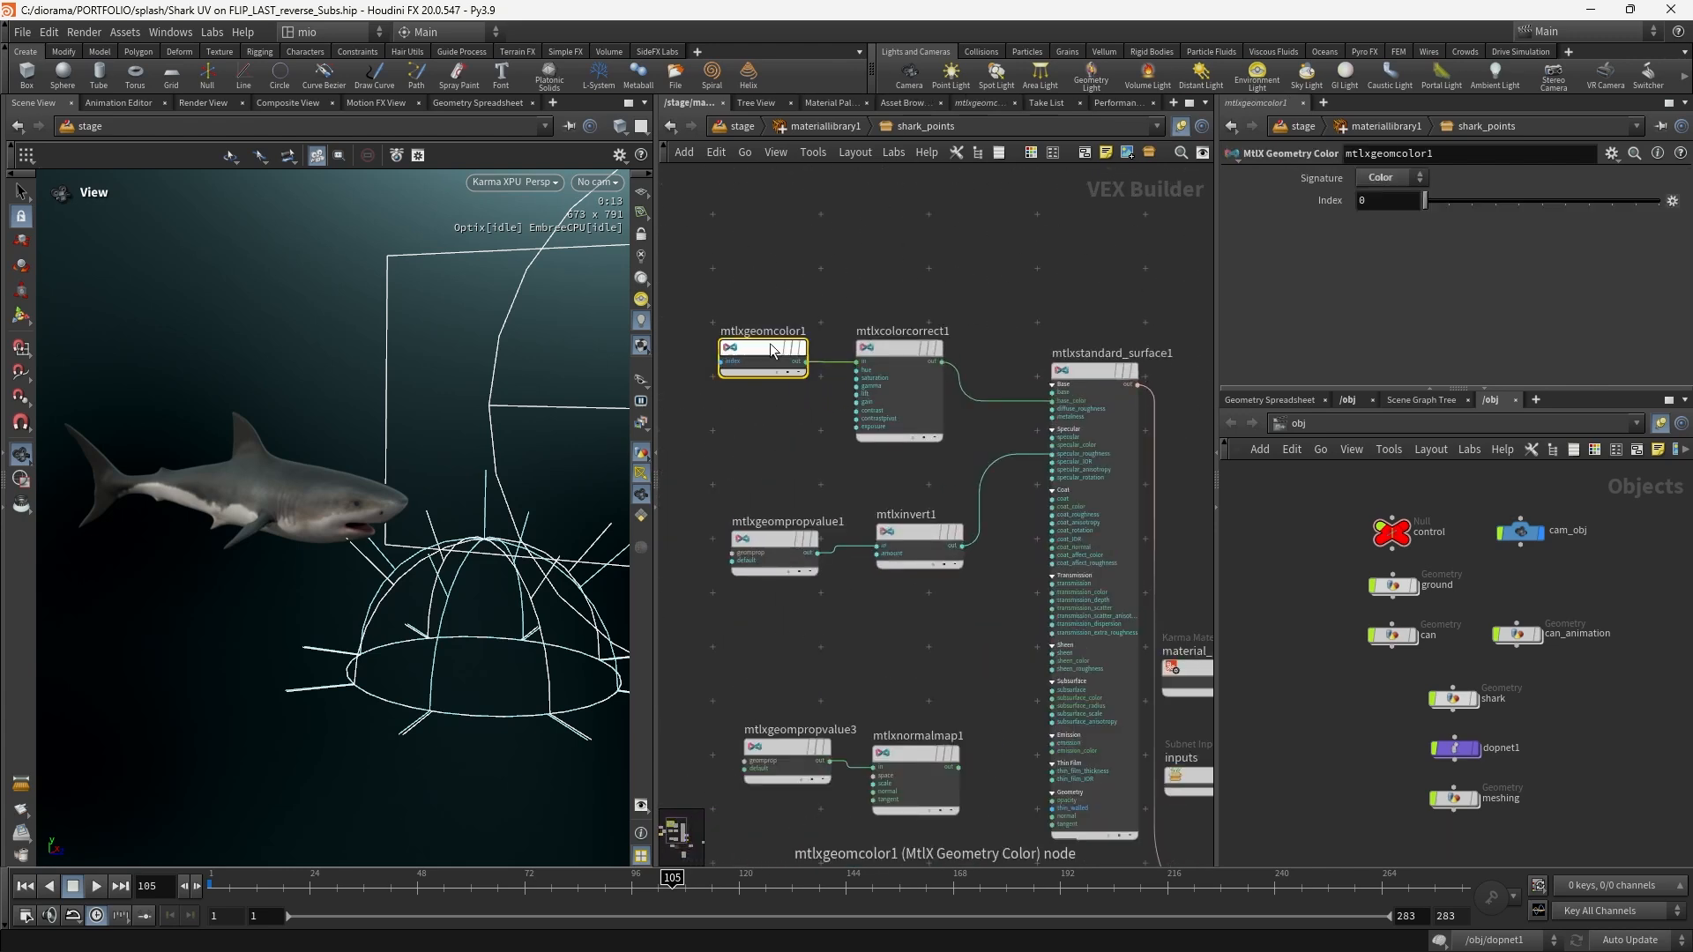
{"action": "mouse_move", "coordinate": [775, 359]}
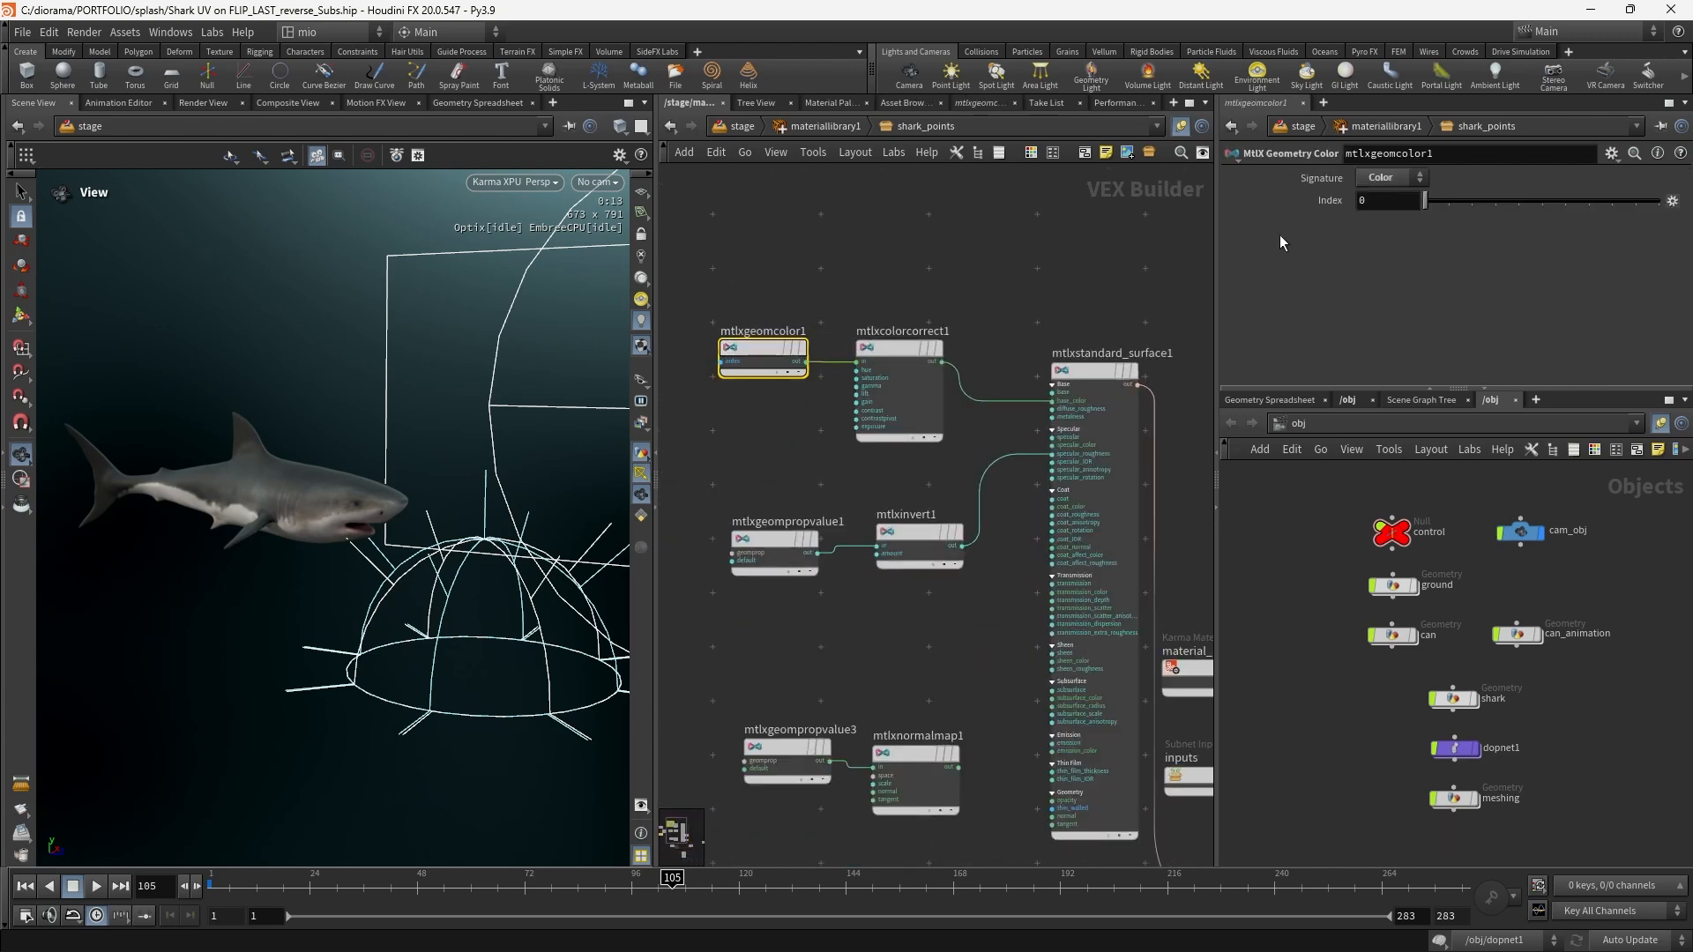
{"action": "left_click", "coordinate": [899, 353]}
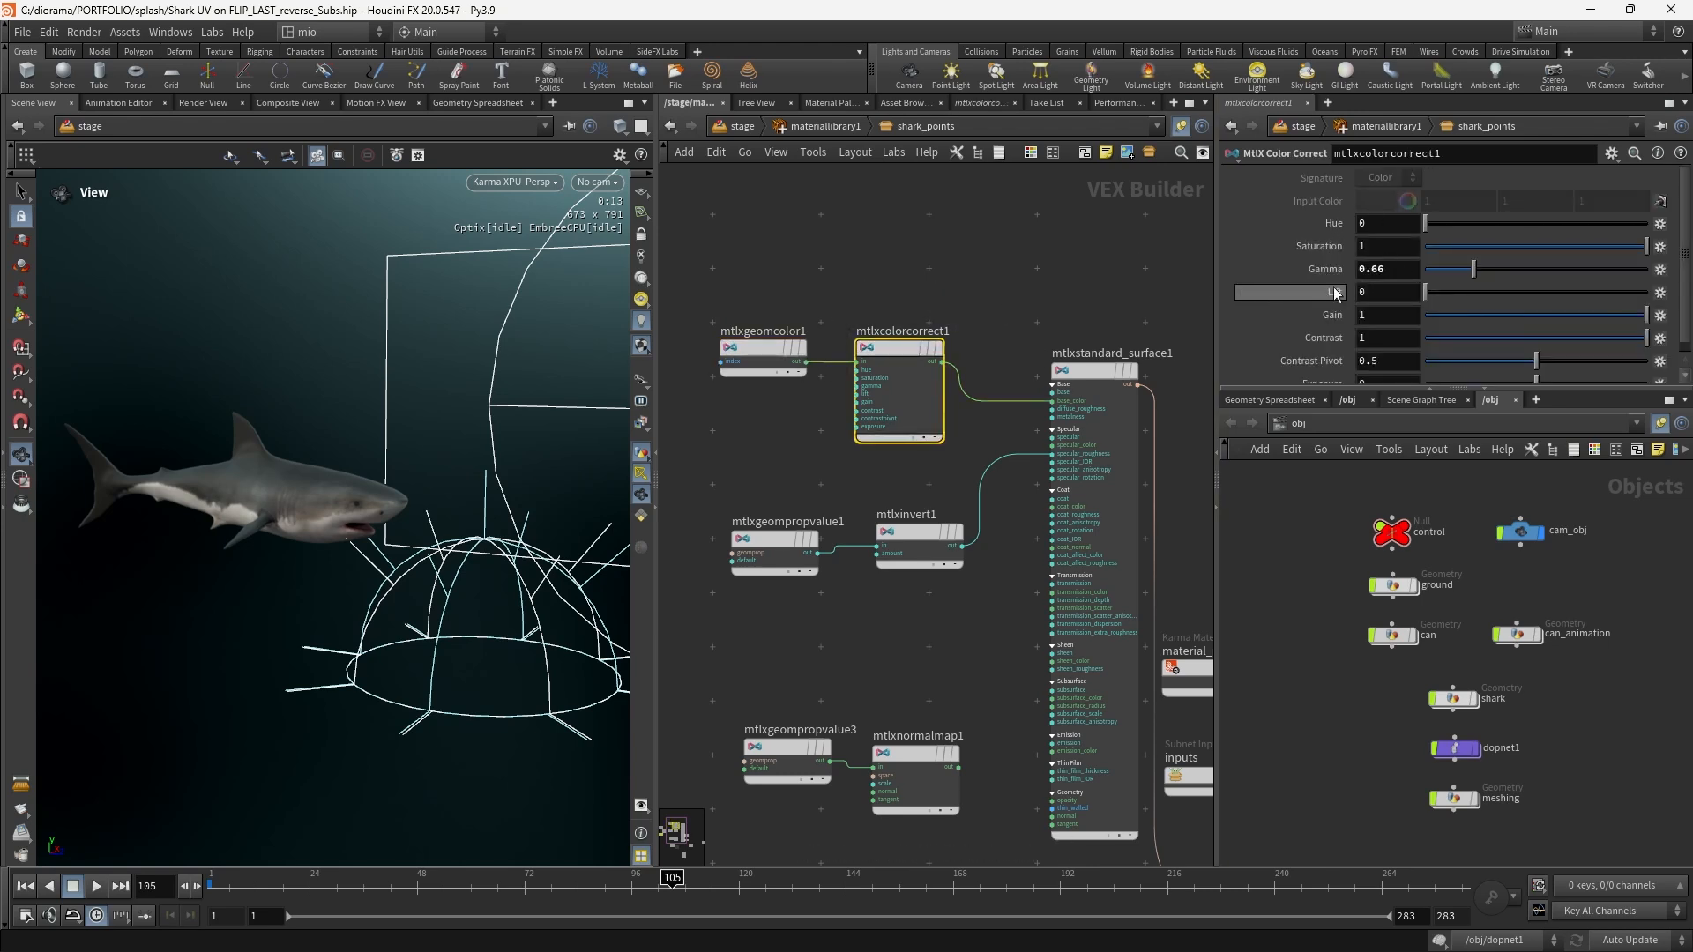
Inspect the geometry property in mtlxgeompropvalue1 and the invert amount in mtlxinvert1 that drive the specular roughness.
{"action": "left_click", "coordinate": [751, 552]}
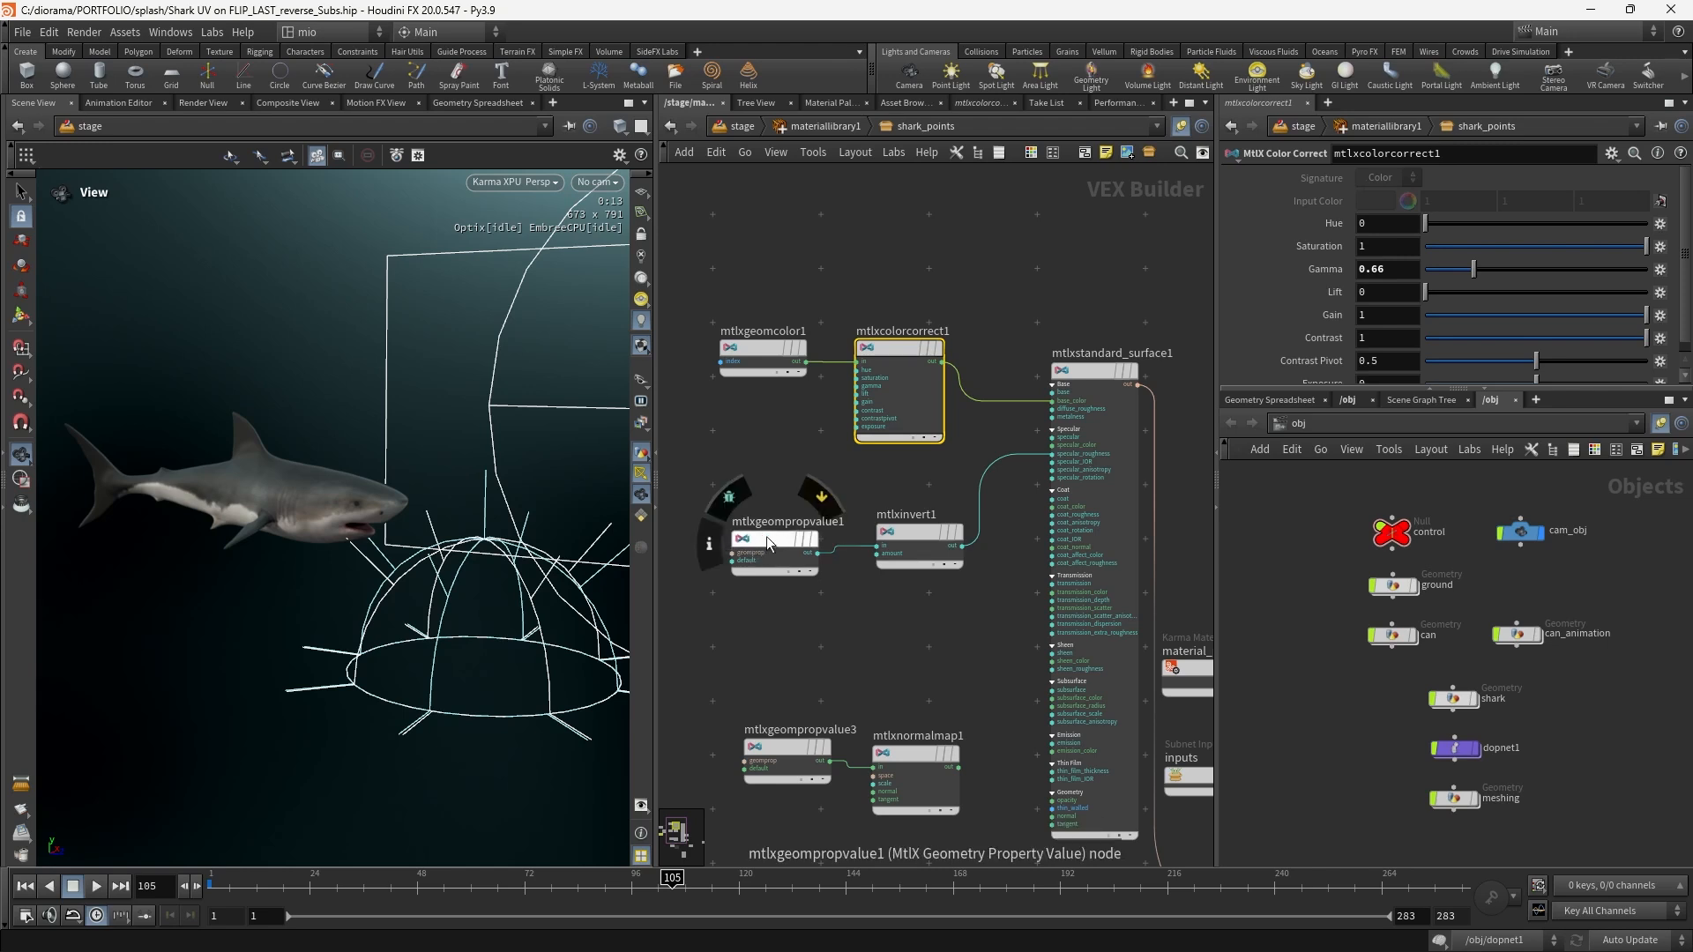
{"action": "left_click", "coordinate": [754, 553]}
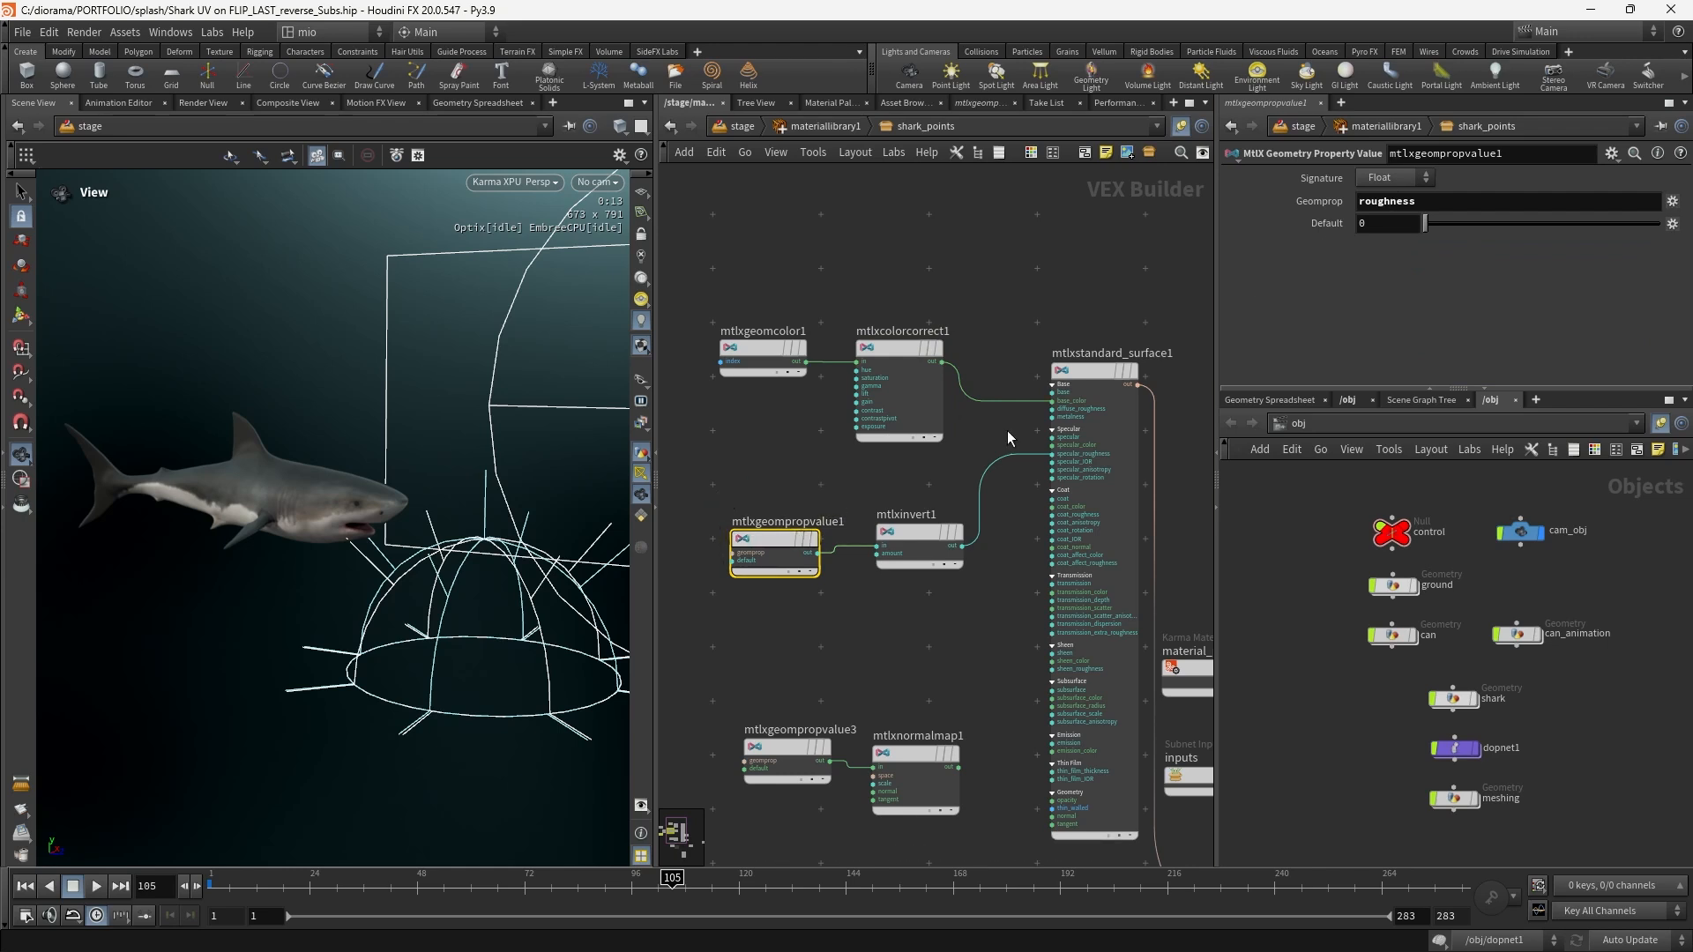
{"action": "left_click", "coordinate": [901, 537]}
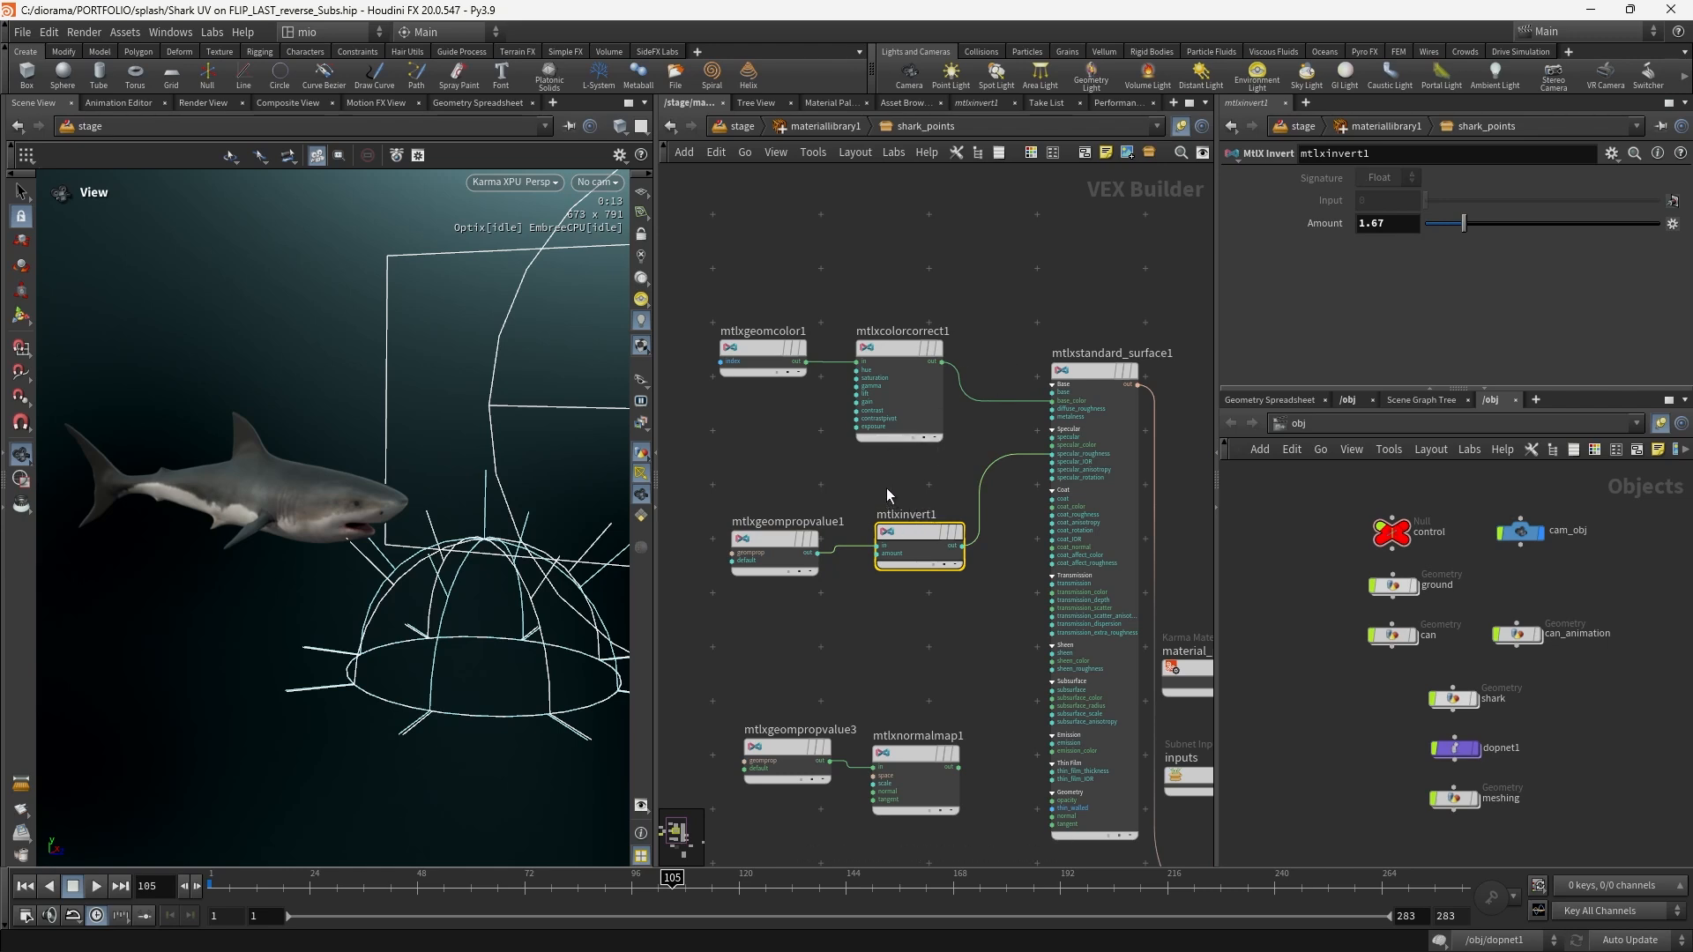
Reposition the mtlxnormalmap1 node slightly higher beside mtlxgeompropvalue3.
{"action": "scroll", "coordinate": [886, 488], "scroll_direction": "down", "scroll_amount": 5}
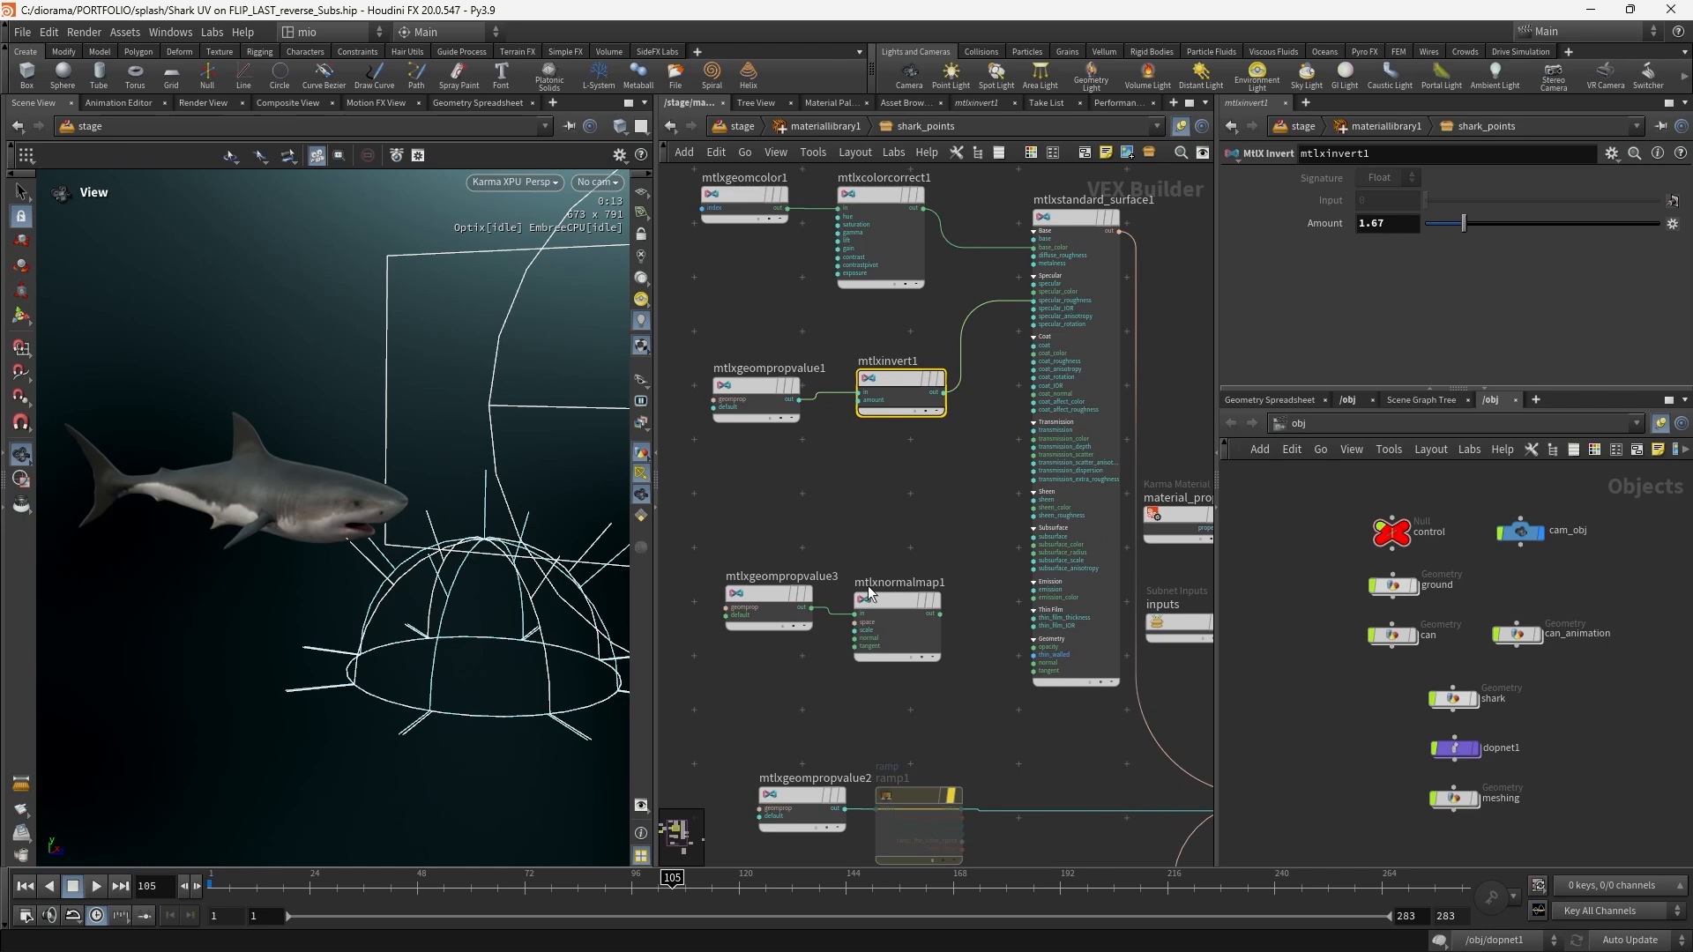
{"action": "left_click_drag", "start_coordinate": [868, 591], "coordinate": [886, 576]}
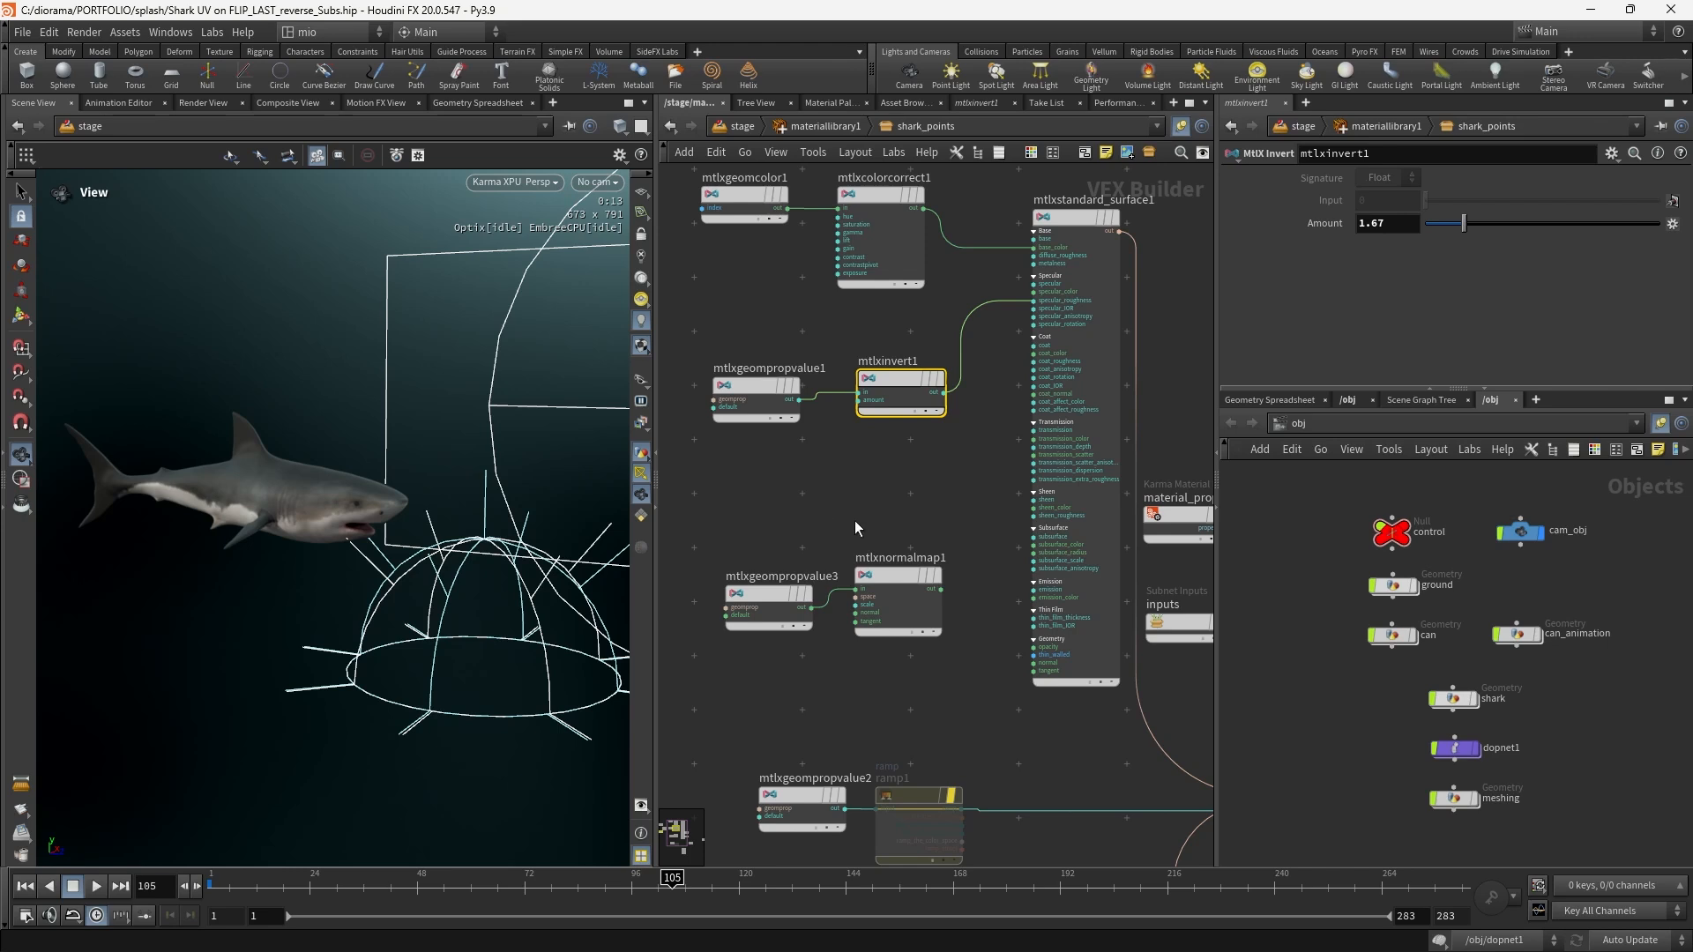
{"action": "key", "text": "h"}
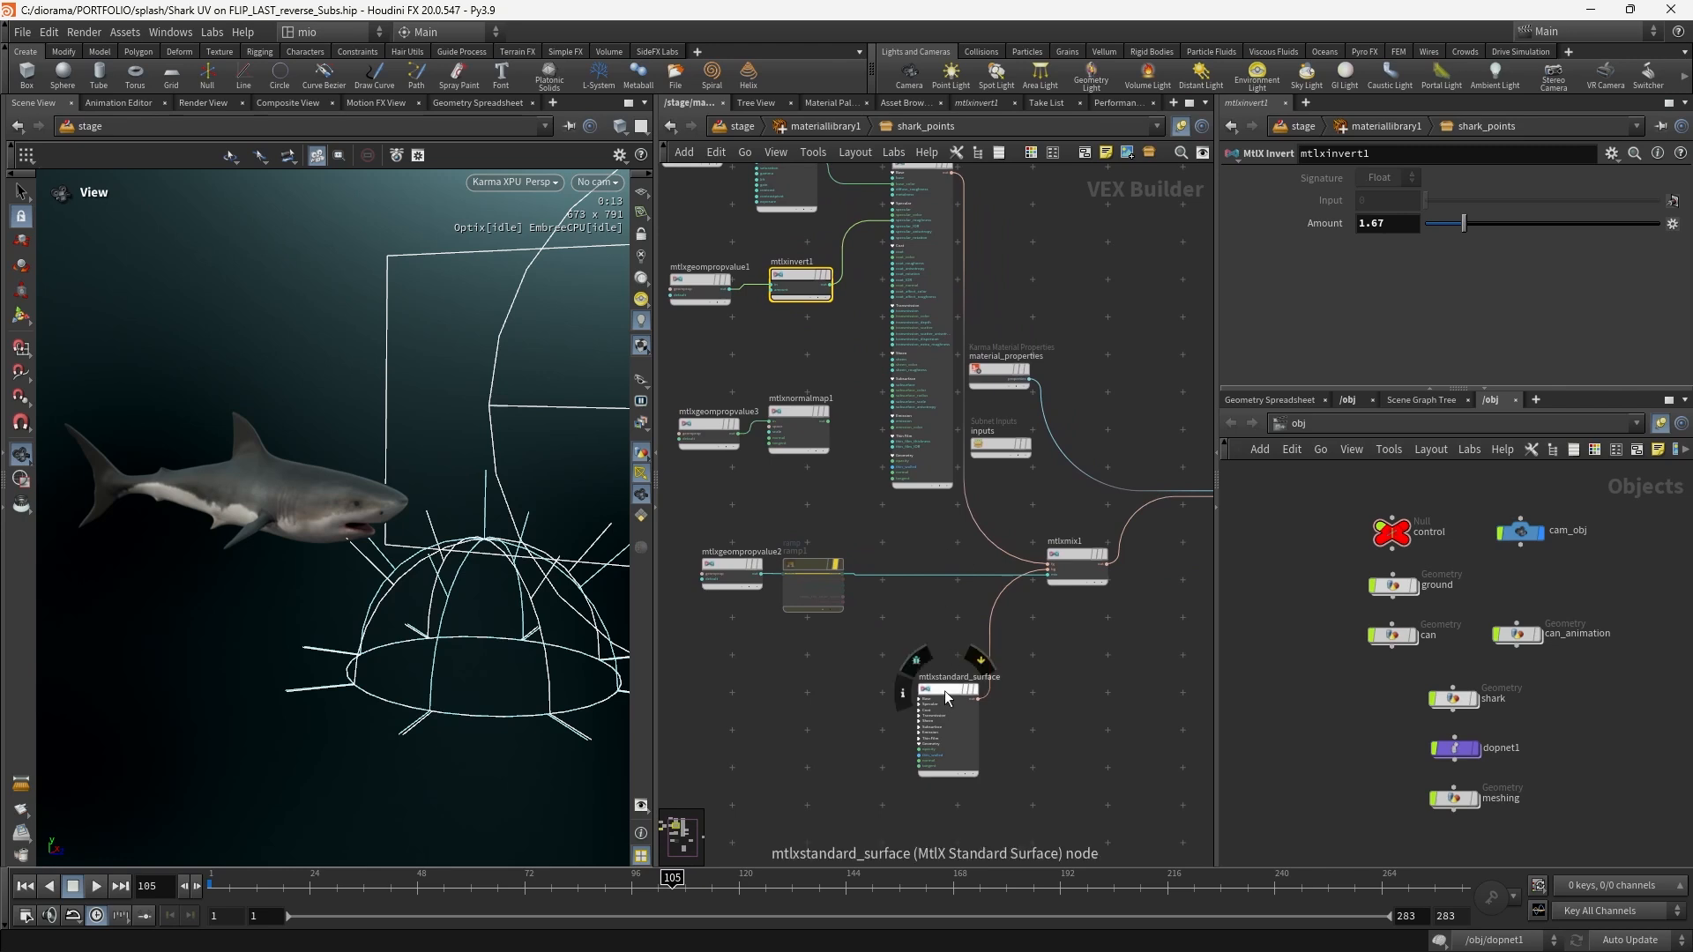
Place the mtlxstandard_surface node beneath mtlxstandard_surface1, reviewing its specular settings and the node info of mtlxstandard_surface1.
{"action": "left_click_drag", "start_coordinate": [945, 690], "coordinate": [912, 652]}
{"action": "left_click", "coordinate": [911, 653]}
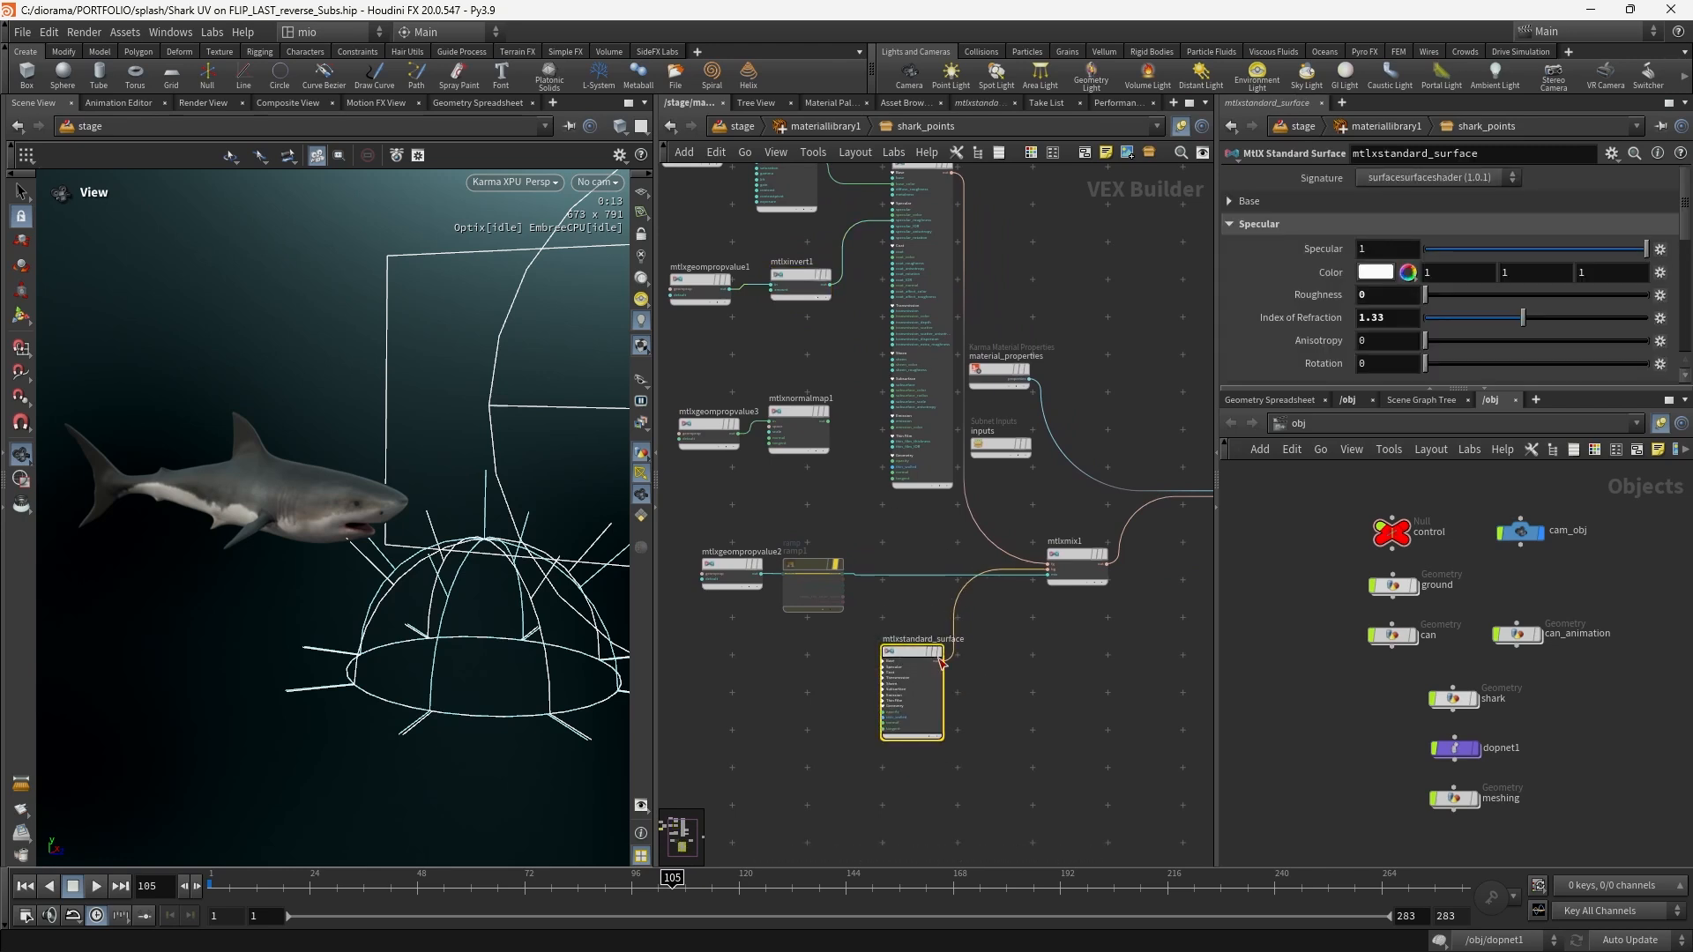
{"action": "middle_click", "coordinate": [923, 303]}
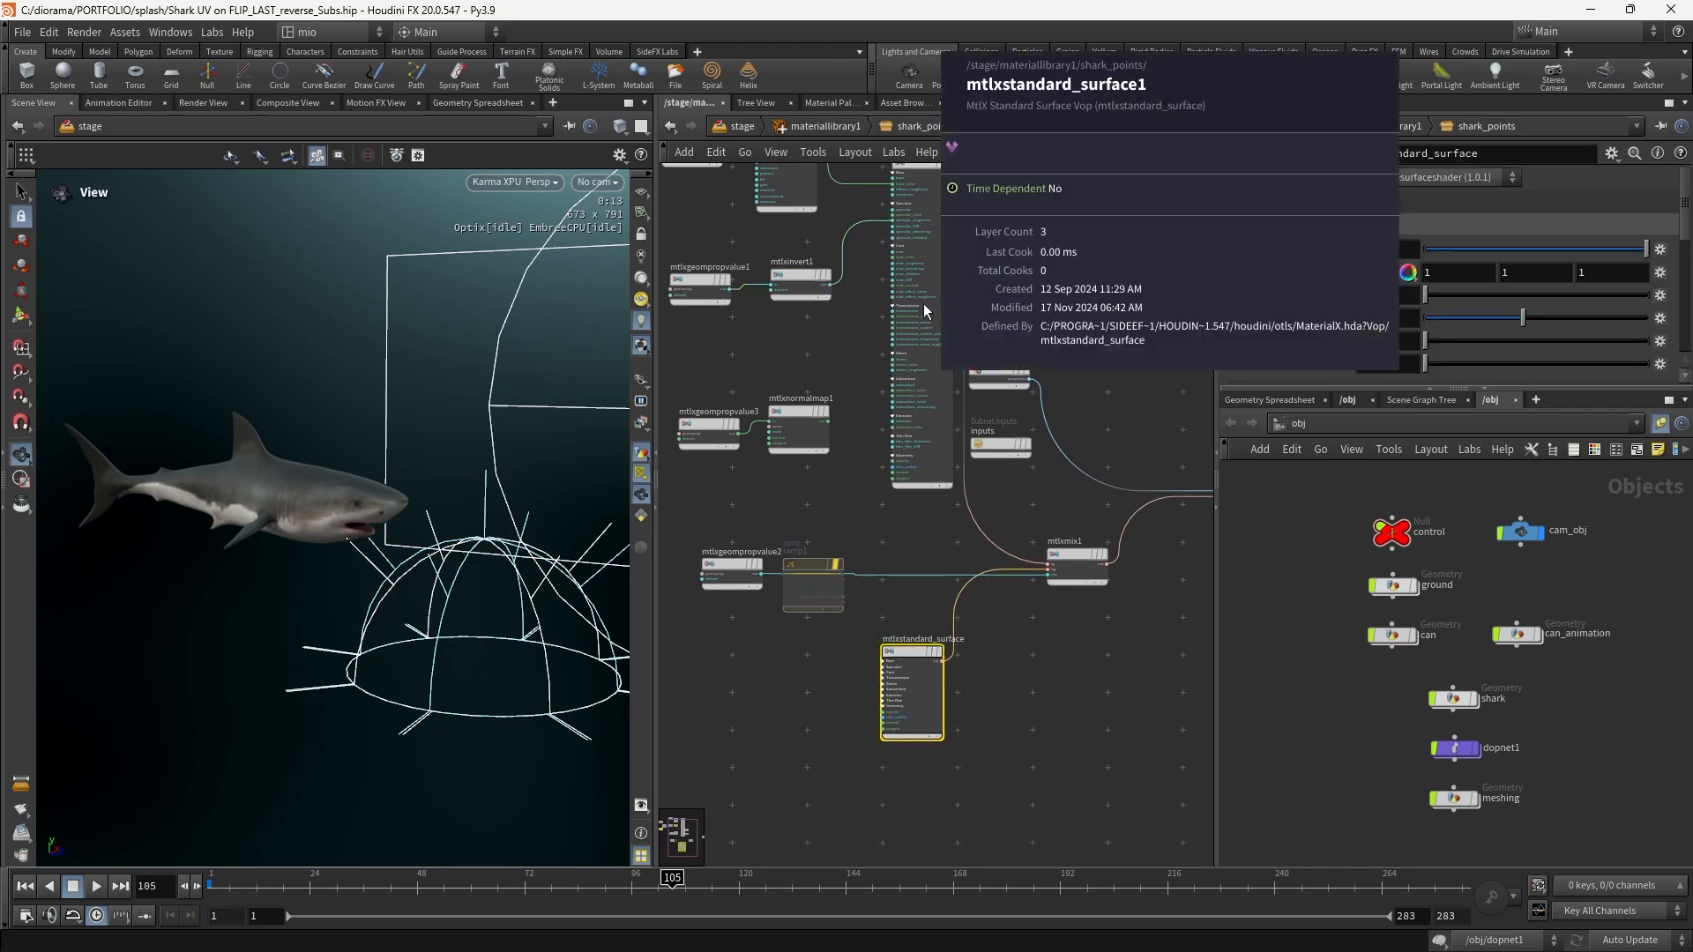
{"action": "left_click_drag", "start_coordinate": [908, 645], "coordinate": [918, 632]}
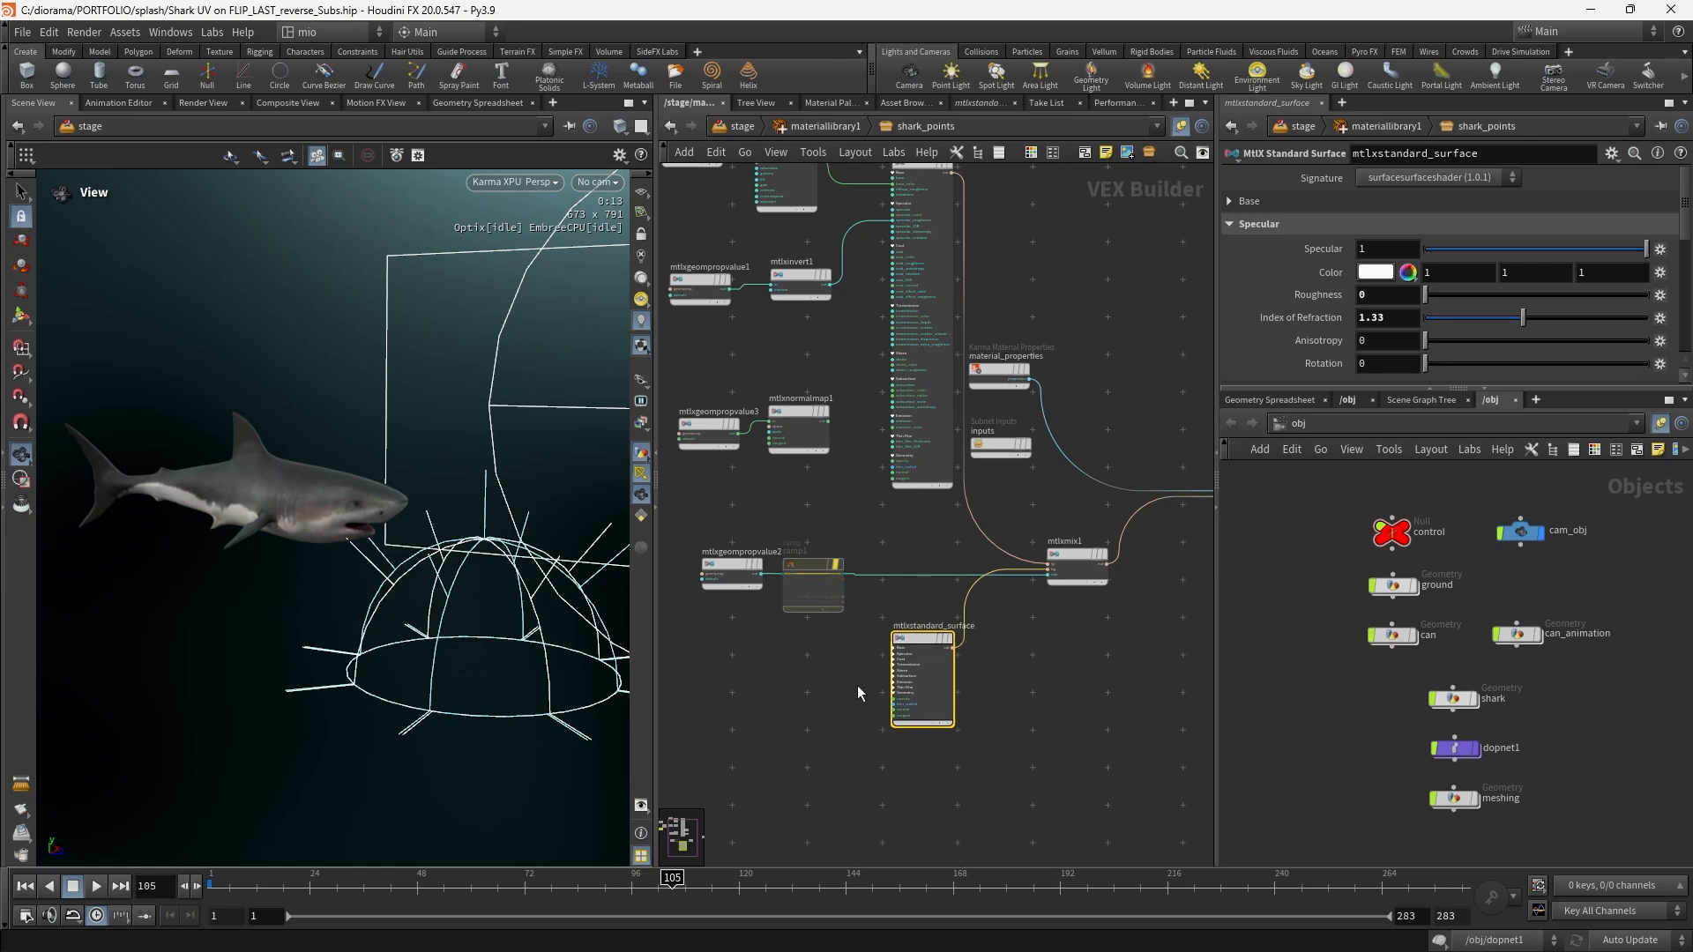
Check the geometry property read by mtlxgeompropvalue2 and its connection to the mtlxmix1 mix input.
{"action": "left_click", "coordinate": [730, 568]}
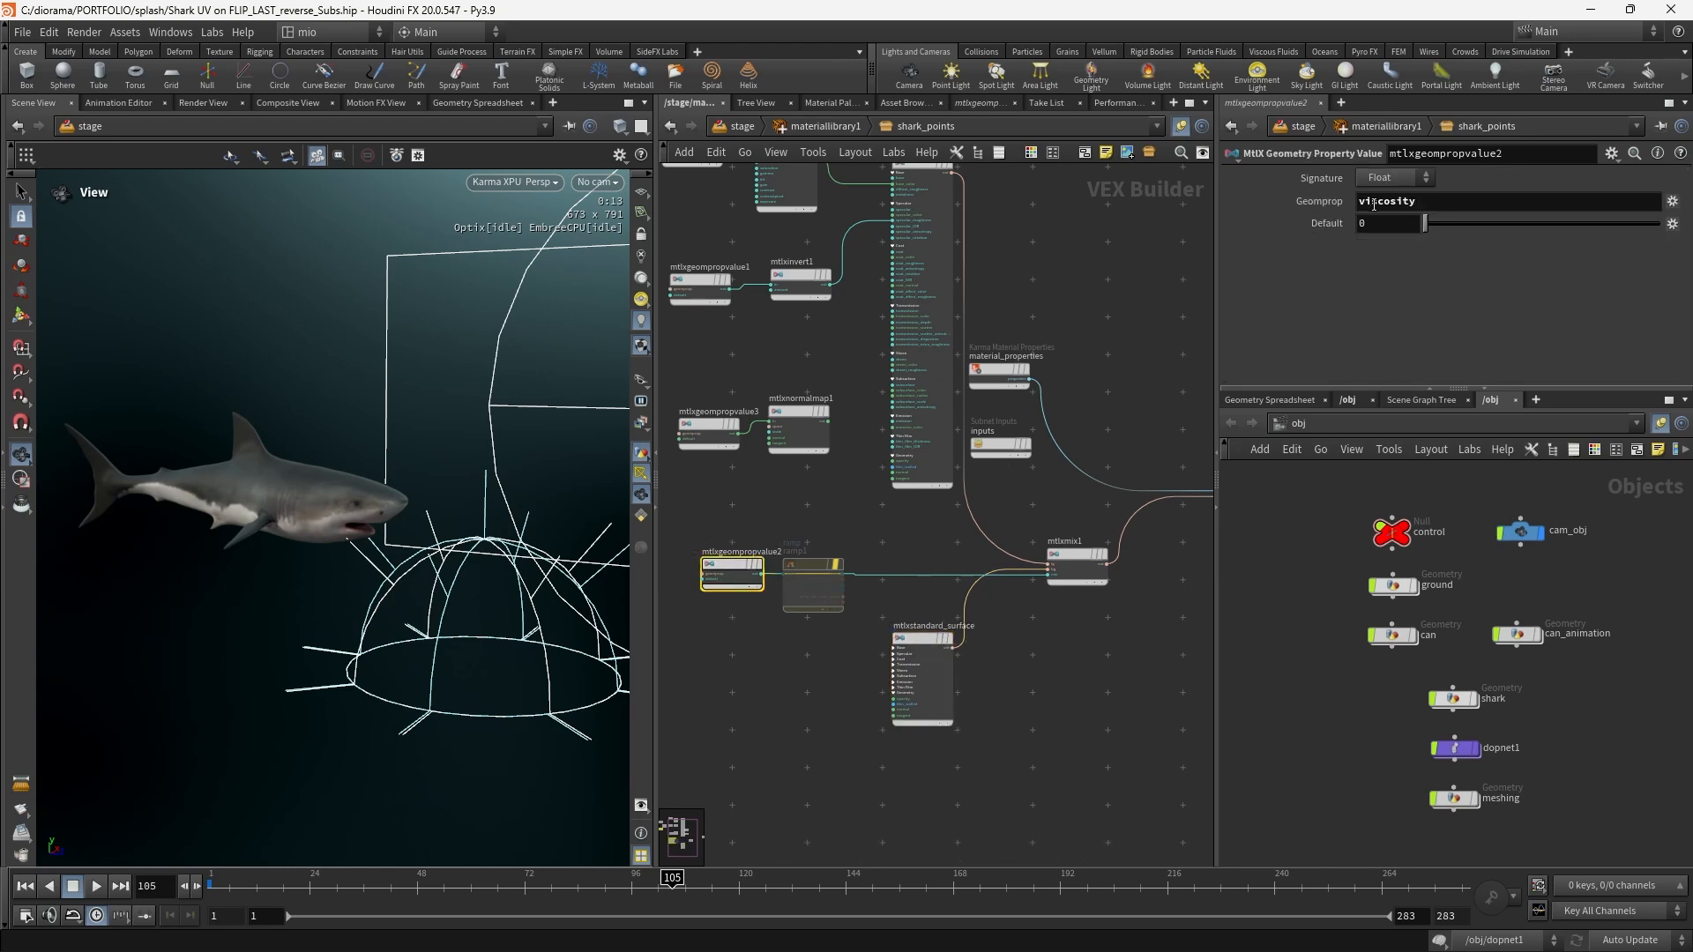
{"action": "scroll", "coordinate": [895, 565], "scroll_direction": "up", "scroll_amount": 3}
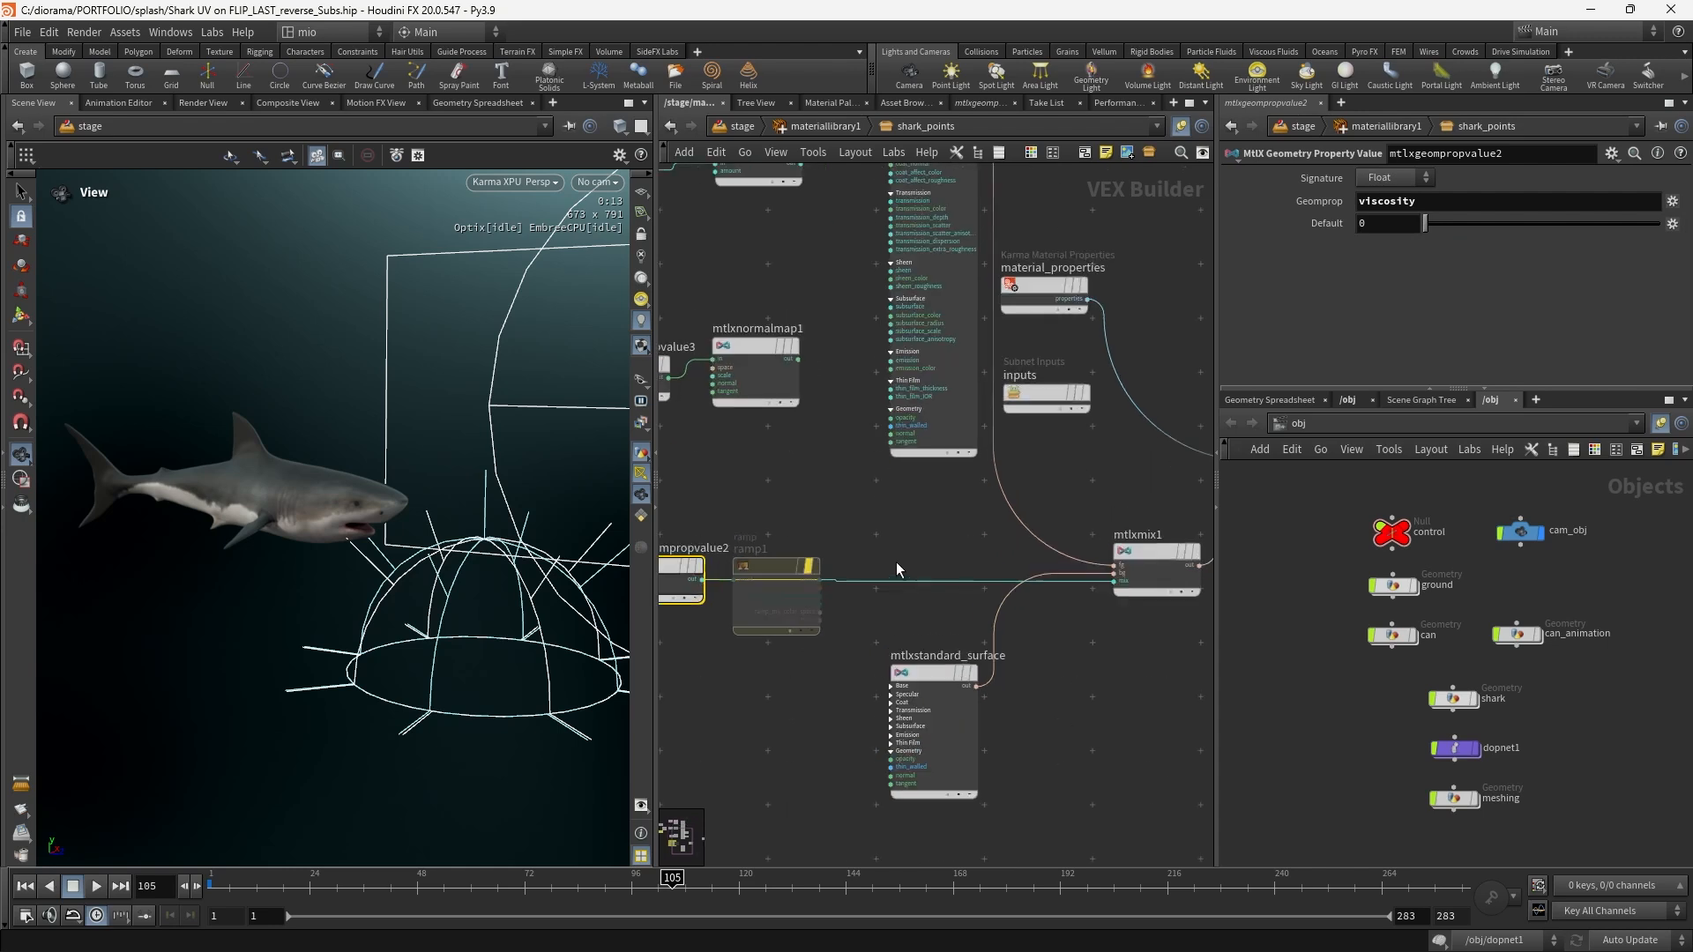
{"action": "middle_click_drag", "start_coordinate": [914, 541], "coordinate": [979, 511]}
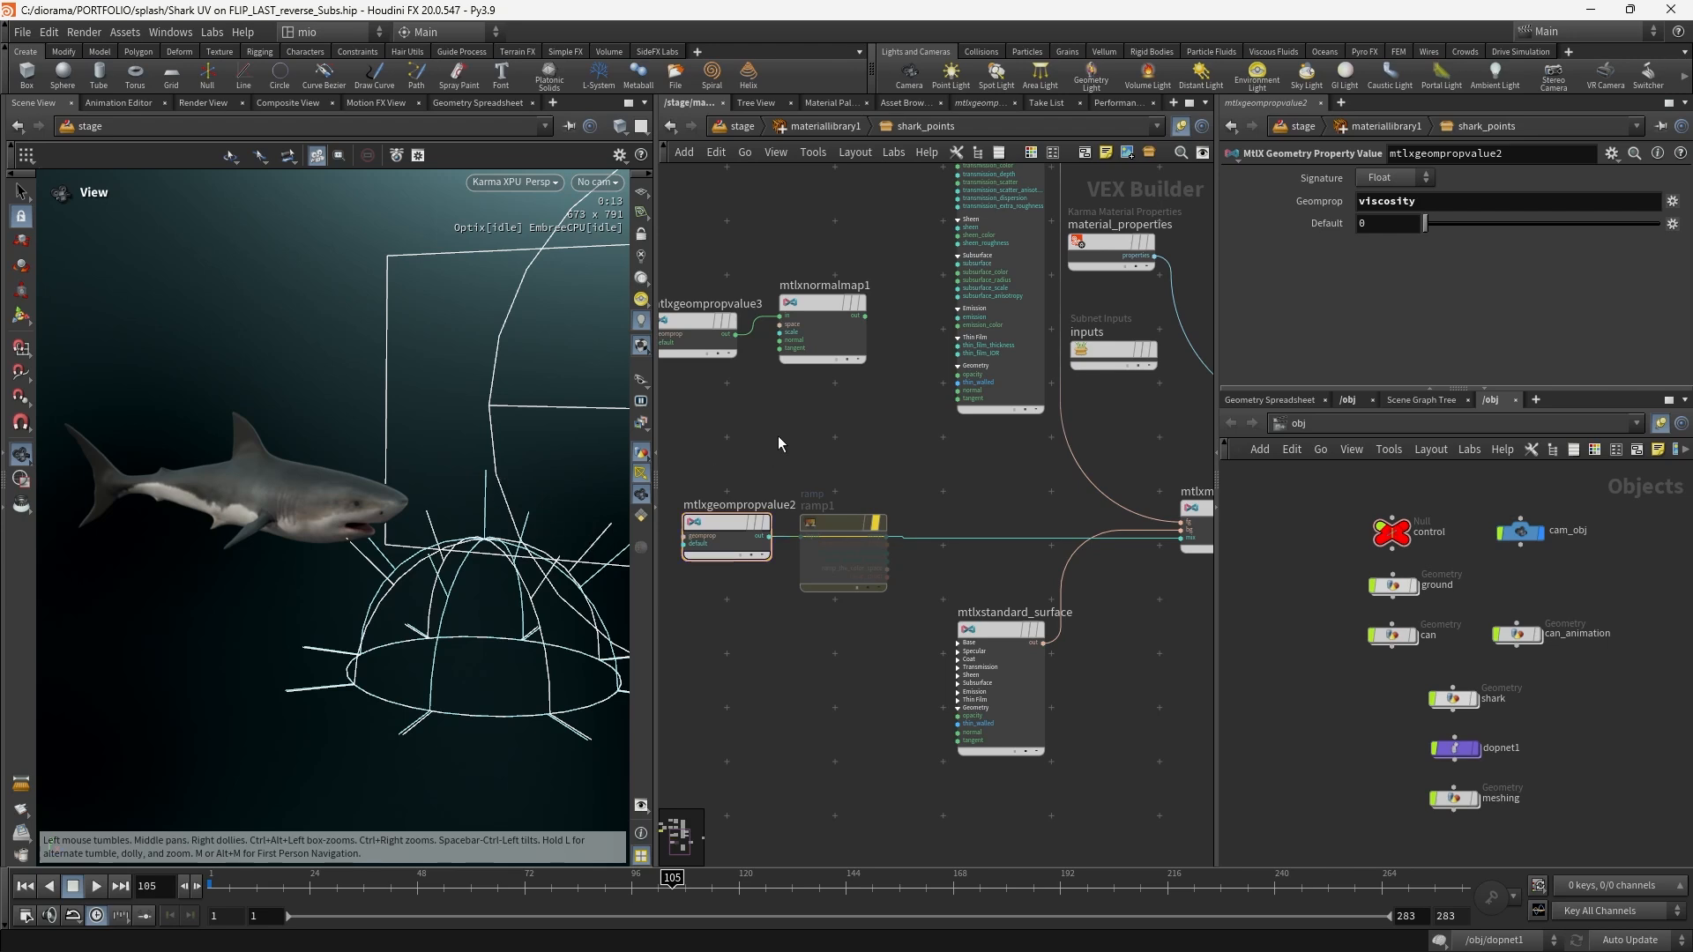
Return to the stage network and preview the Karma render of the shark and can at frame 153.
{"action": "key", "text": "u"}
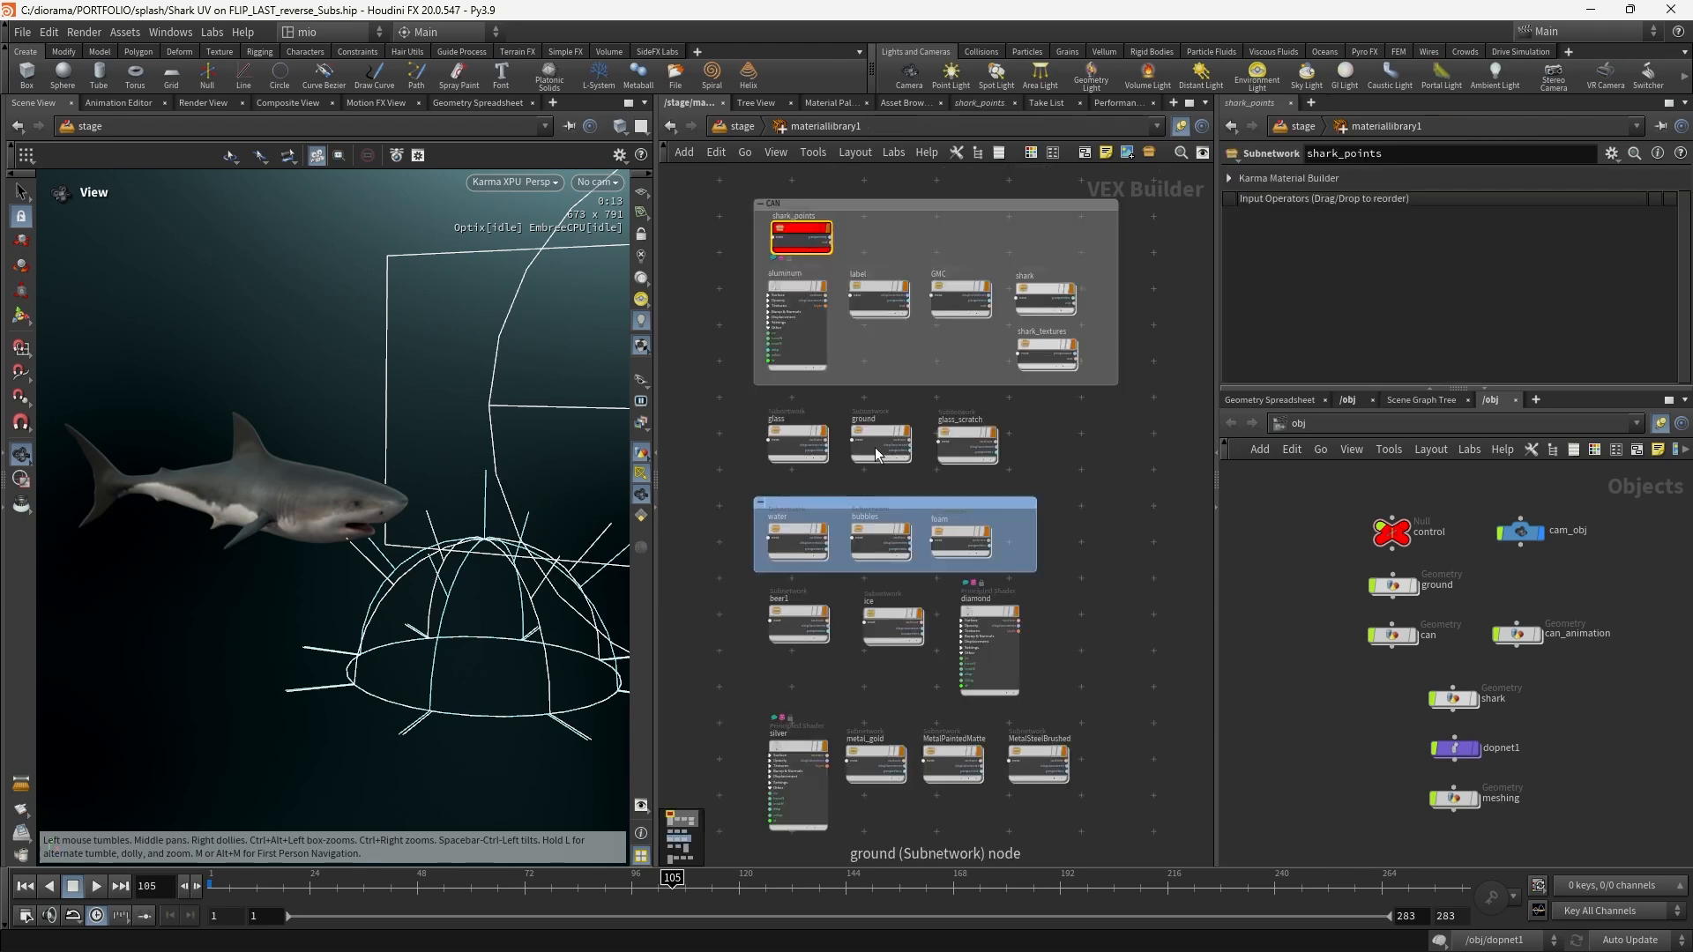
{"action": "key", "text": "u"}
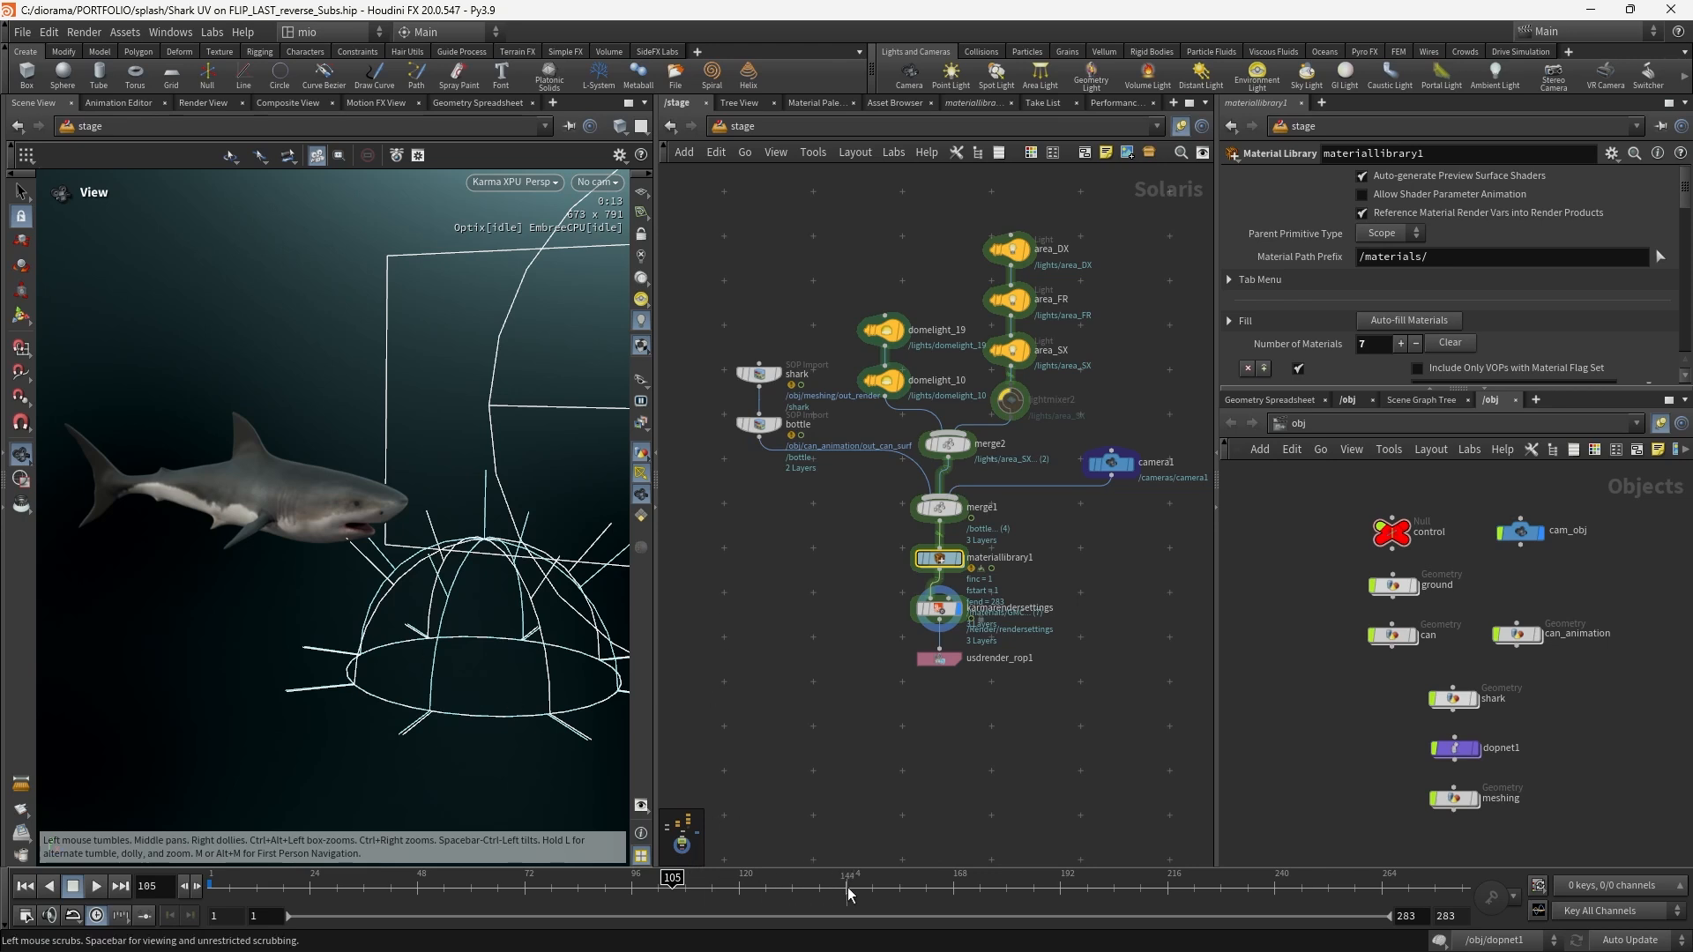
{"action": "left_click", "coordinate": [886, 885]}
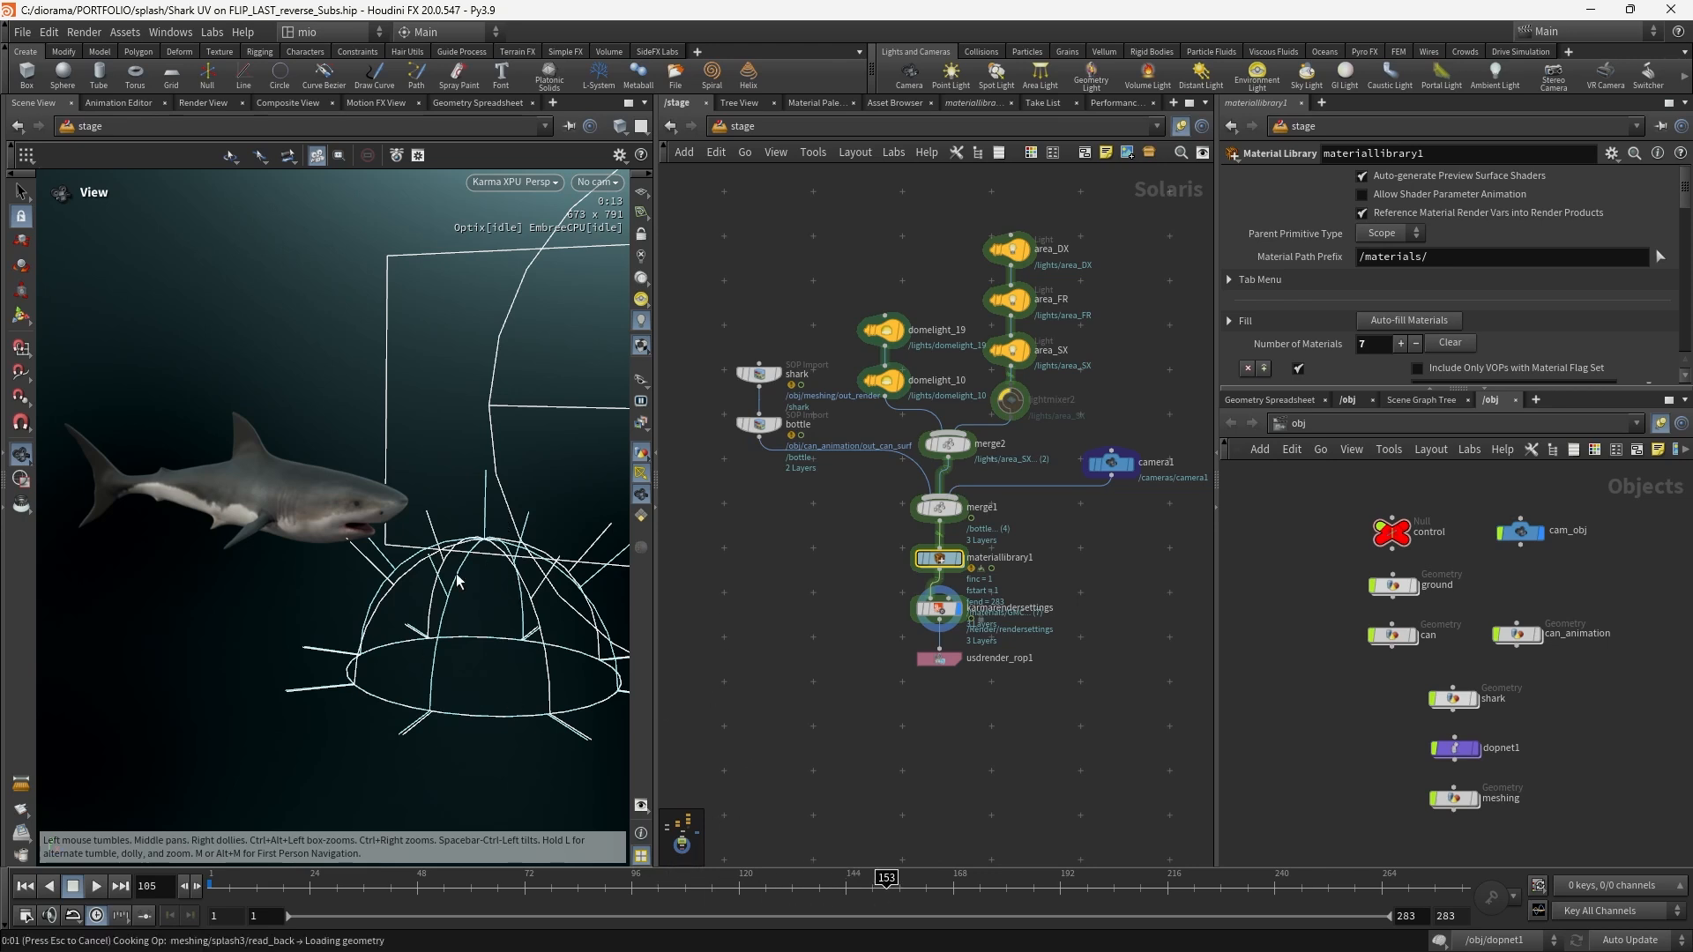
{"action": "left_click_drag", "start_coordinate": [432, 582], "coordinate": [511, 514]}
{"action": "scroll", "coordinate": [497, 533], "scroll_direction": "up", "scroll_amount": 4}
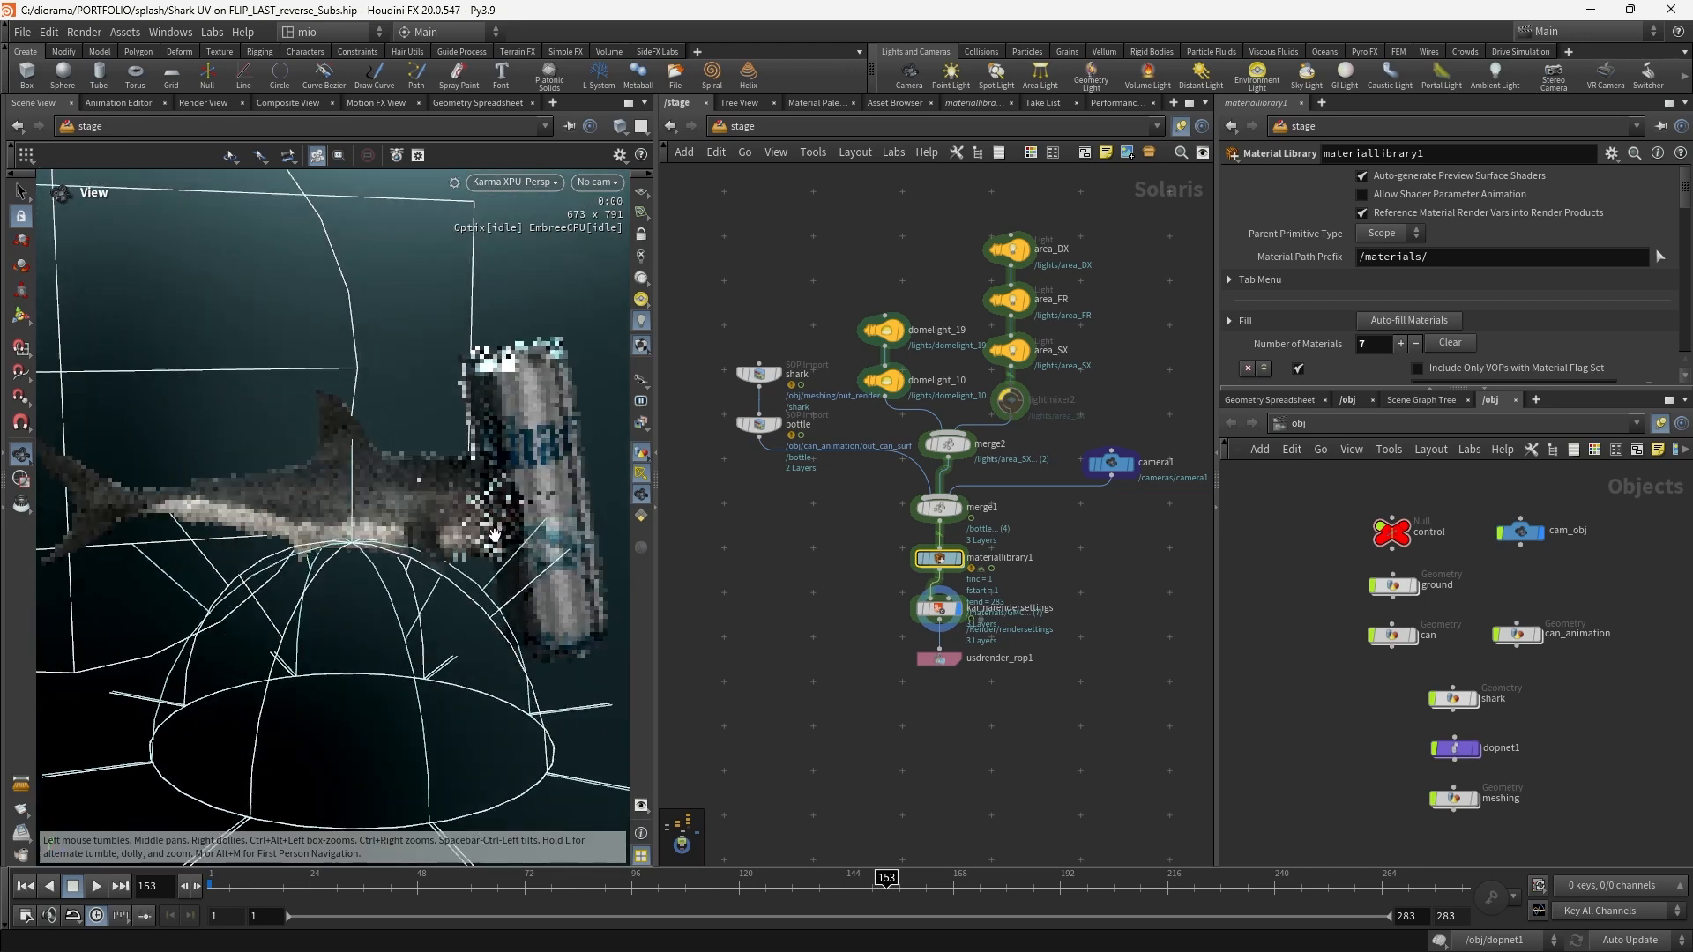